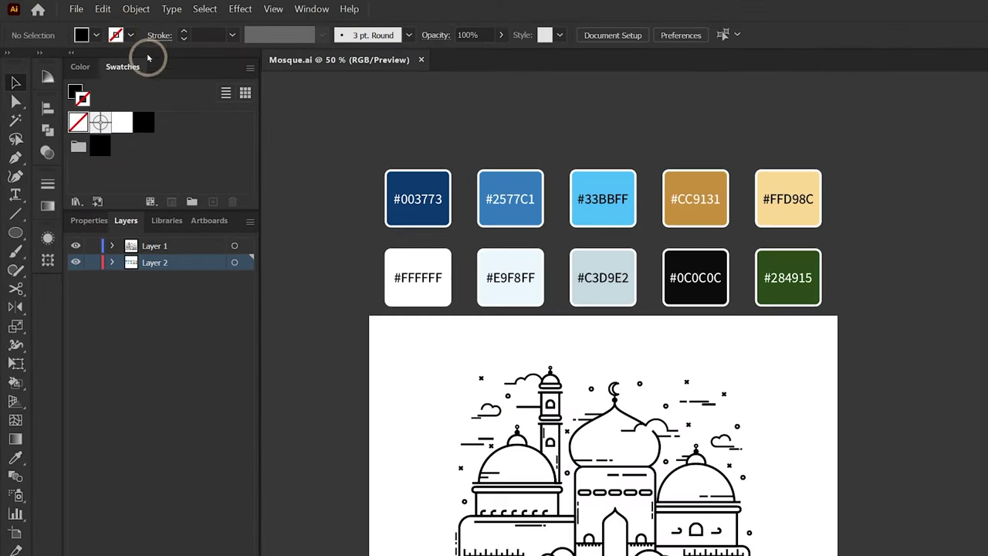
Turn off Scale Strokes & Effects in the General preferences and confirm
click(75, 8)
mouse_move(178, 342)
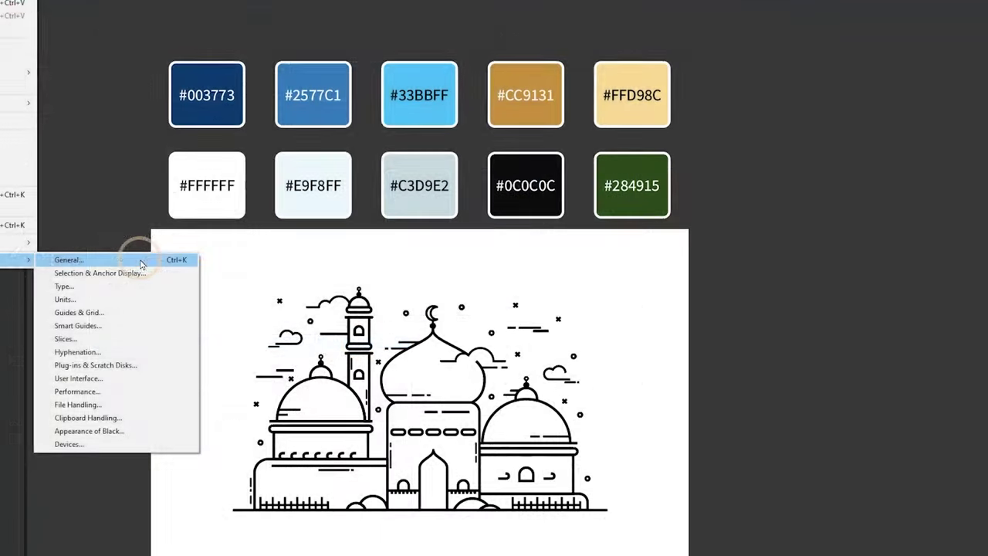
click(360, 344)
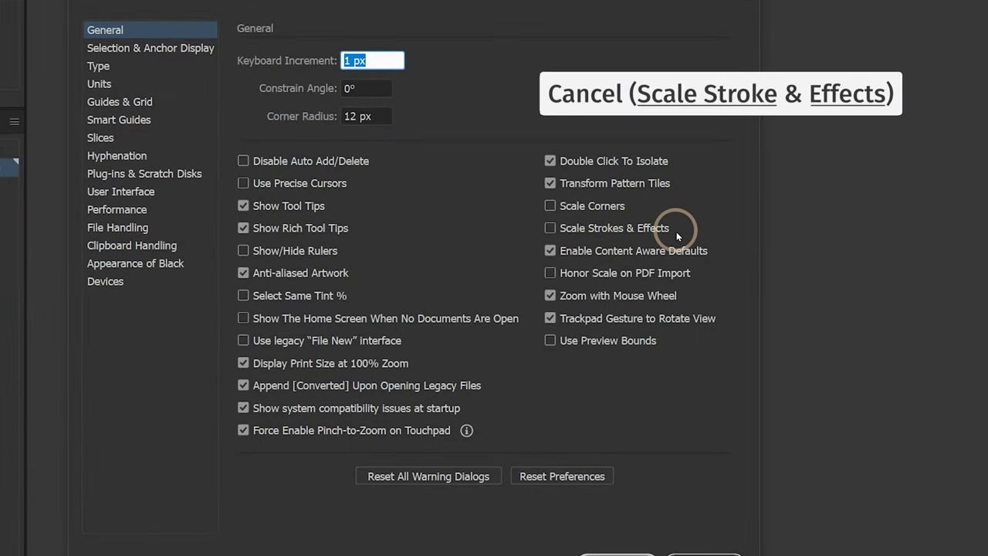
click(587, 453)
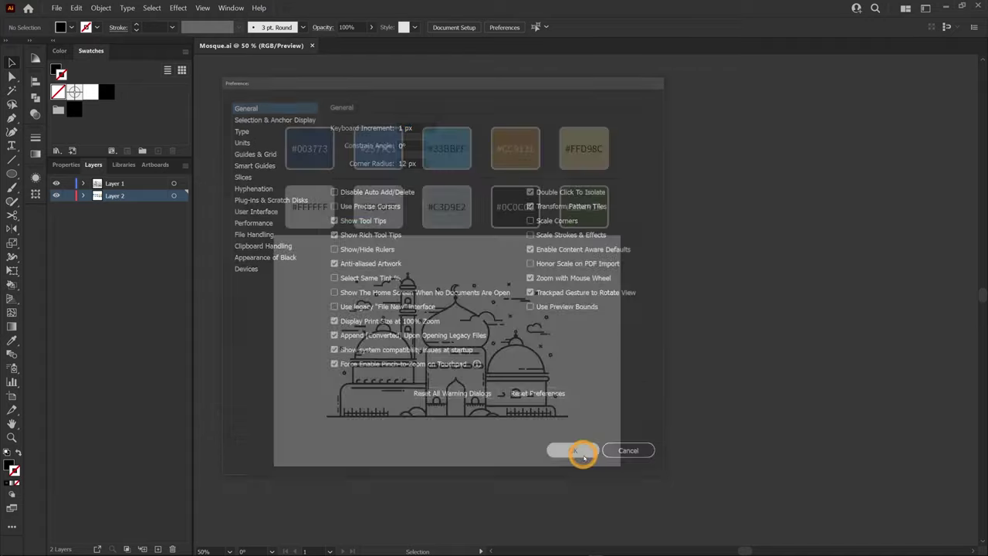
Zoom in on the mosque and ungroup the artwork
key(ctrl+equal)
key(ctrl+equal)
key(ctrl+equal)
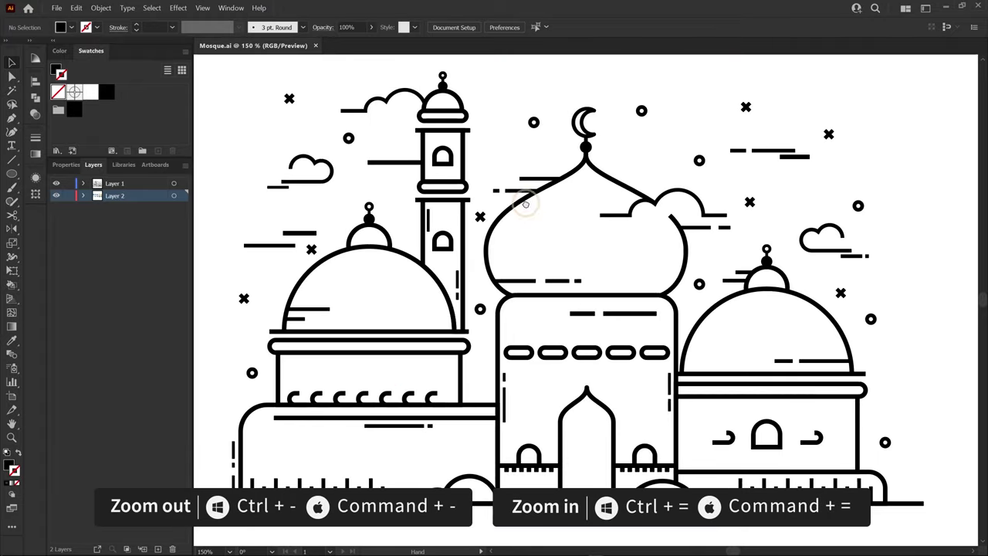
drag(525, 203, 573, 217)
key(ctrl+equal)
key(ctrl+equal)
click(424, 316)
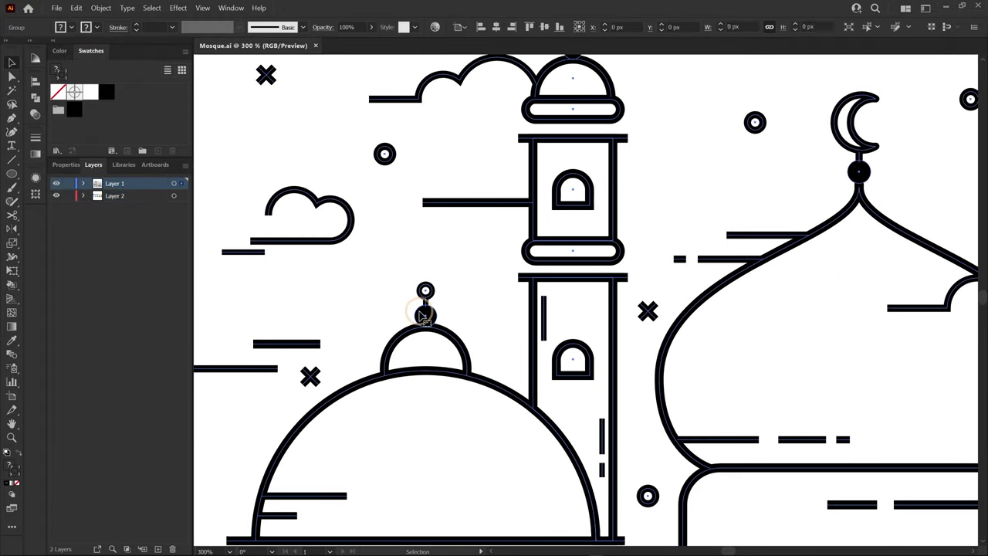
right_click(424, 317)
click(474, 376)
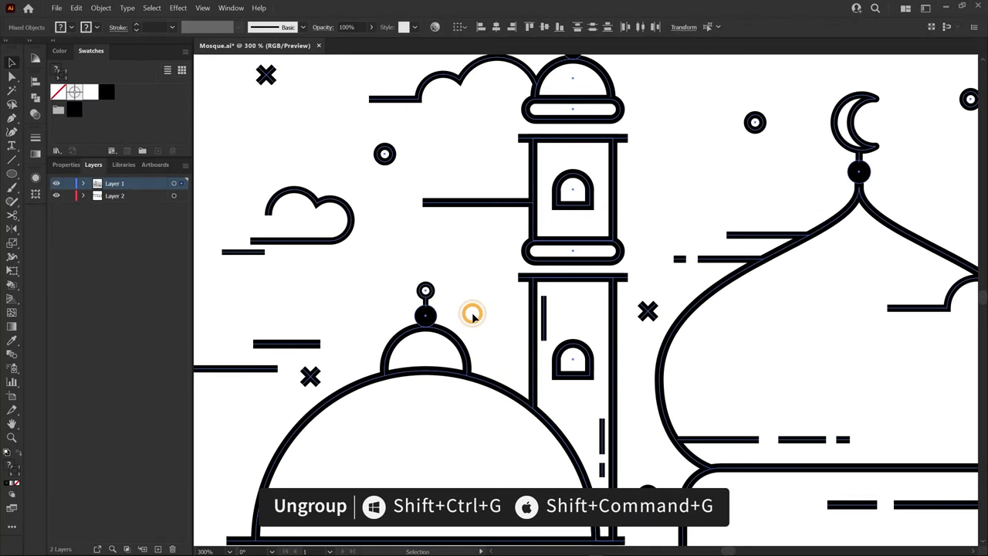
scroll(462, 322, up, 1)
Restyle the left dome's solid dot as an outlined ring sampled from a small circle
click(413, 312)
key(i)
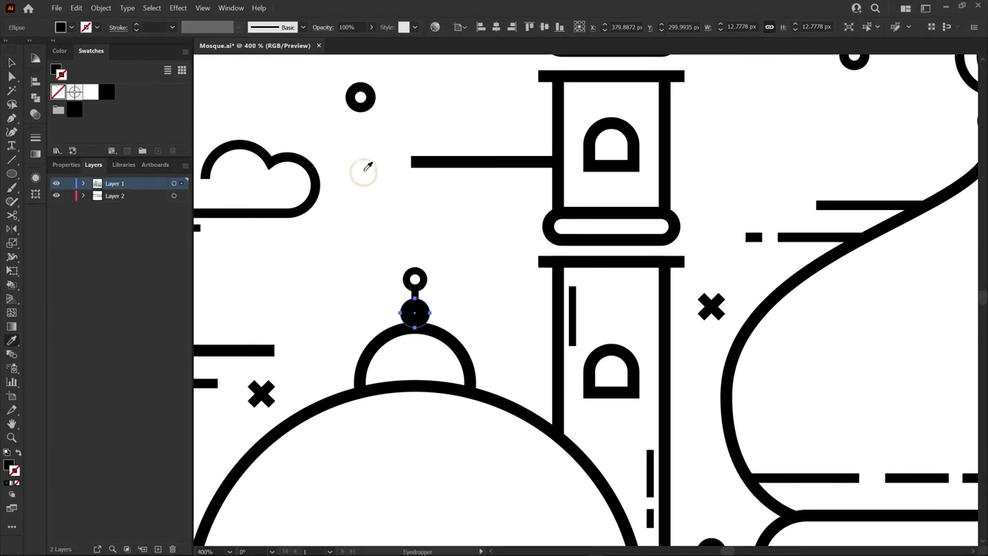
click(360, 96)
key(v)
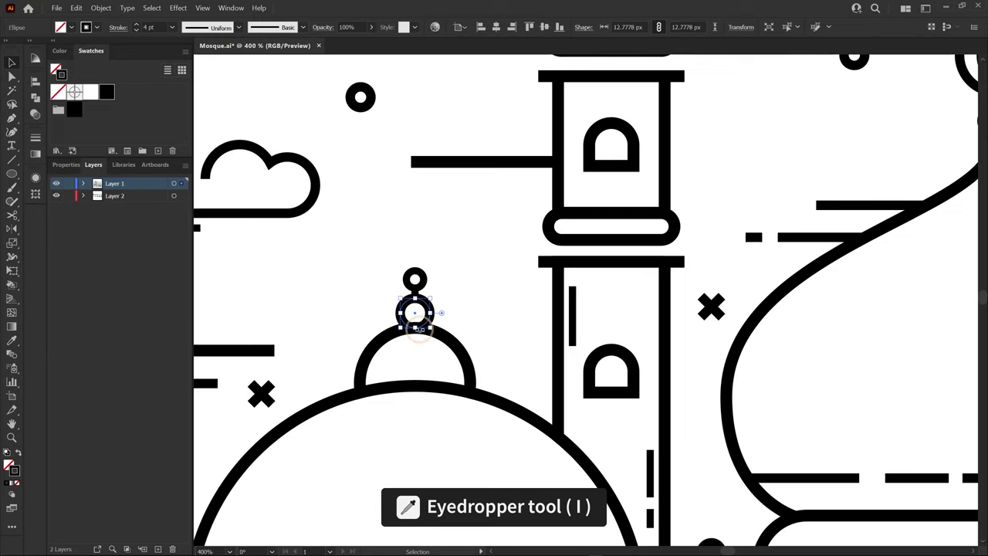
click(502, 306)
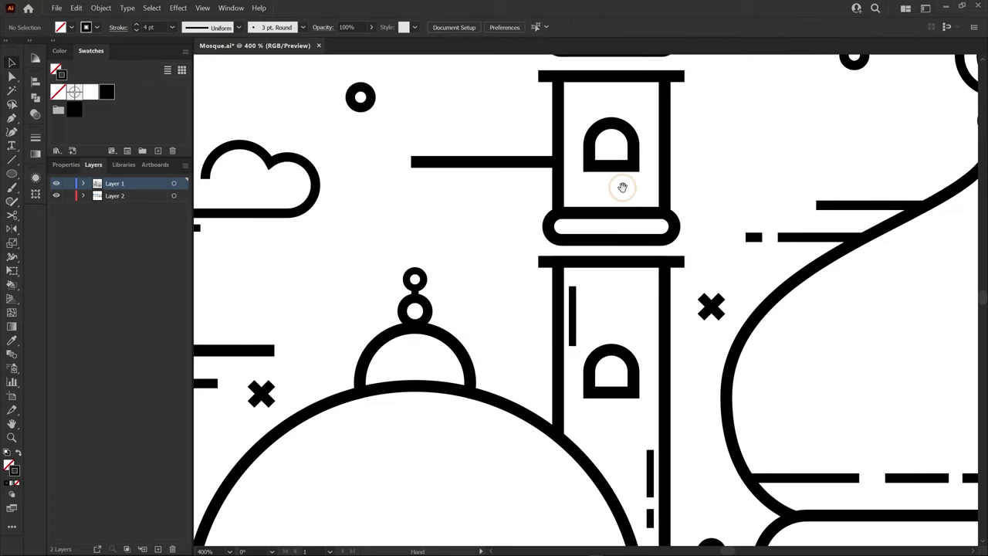
key(ctrl+z)
key(shift+x)
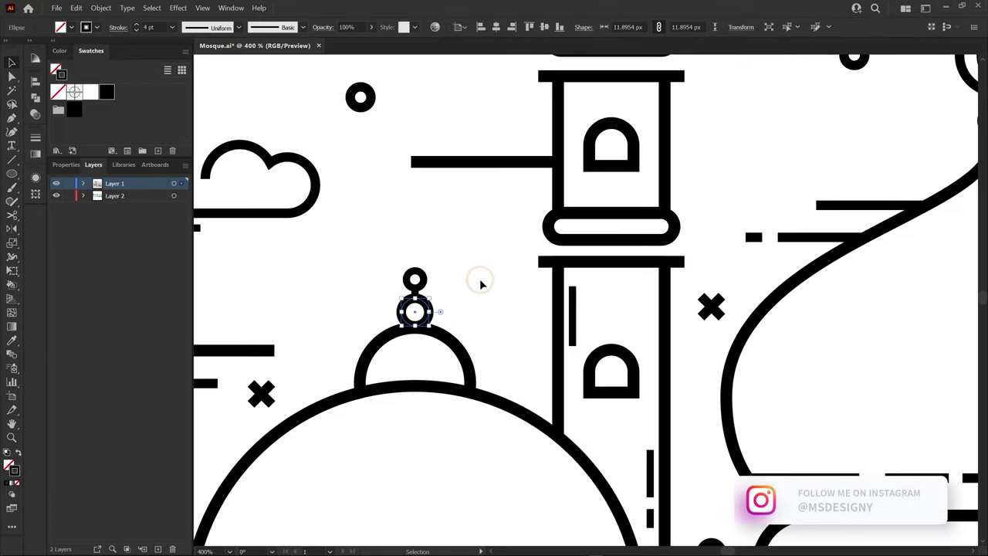
click(479, 280)
Turn the minaret's solid dot into a ring and nudge it slightly upward
drag(655, 177, 521, 440)
click(480, 226)
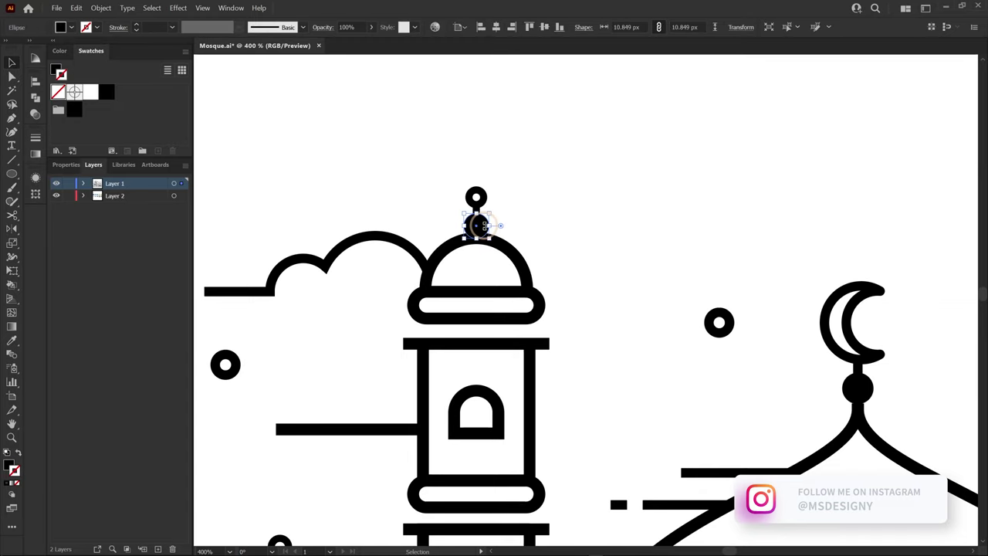
key(i)
click(717, 322)
key(v)
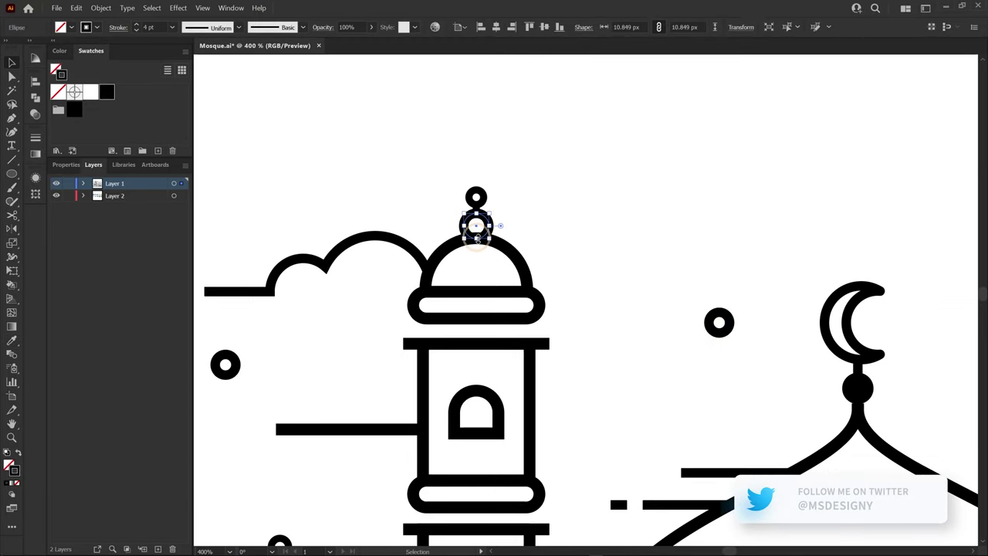
drag(476, 239, 476, 234)
click(607, 244)
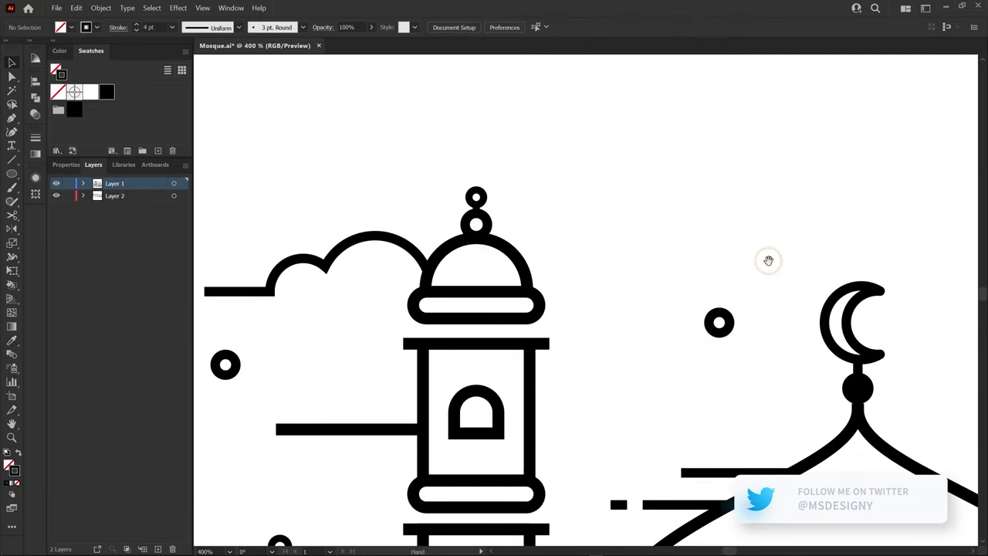
Convert the dot below the crescent into a ring shrunk to about 12 px
mouse_move(768, 260)
mouse_down()
mouse_move(519, 189)
mouse_move(502, 176)
mouse_up()
click(596, 306)
key(i)
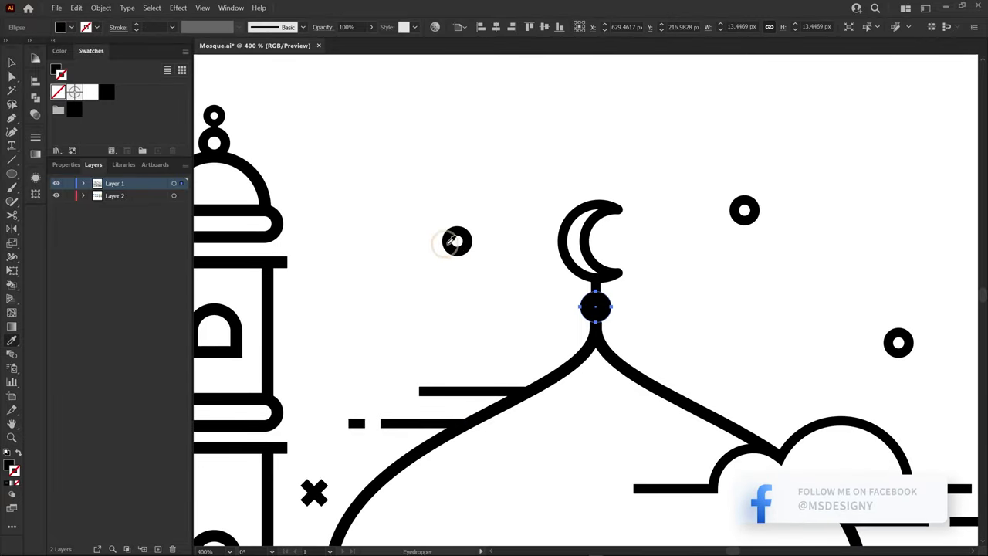
click(455, 241)
key(v)
drag(591, 298, 597, 309)
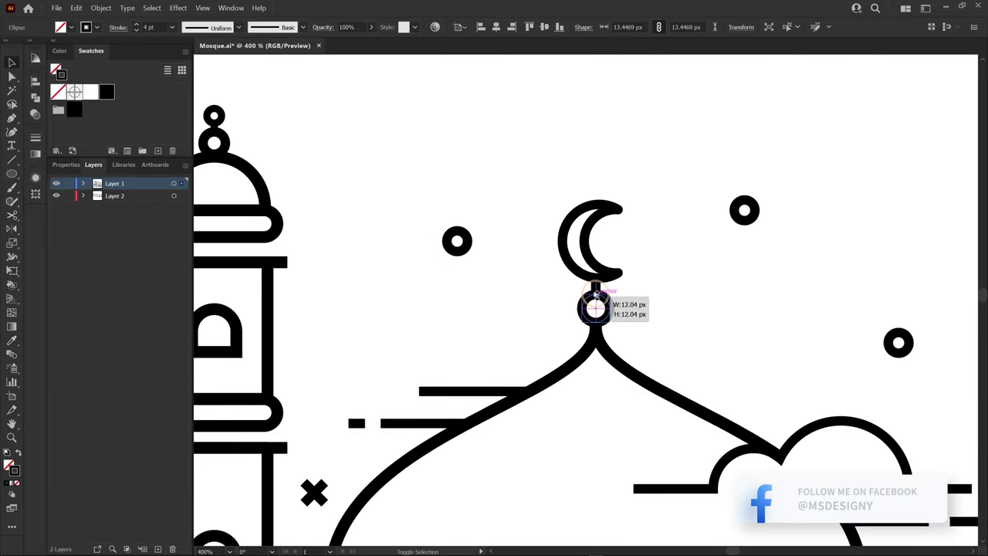
click(805, 331)
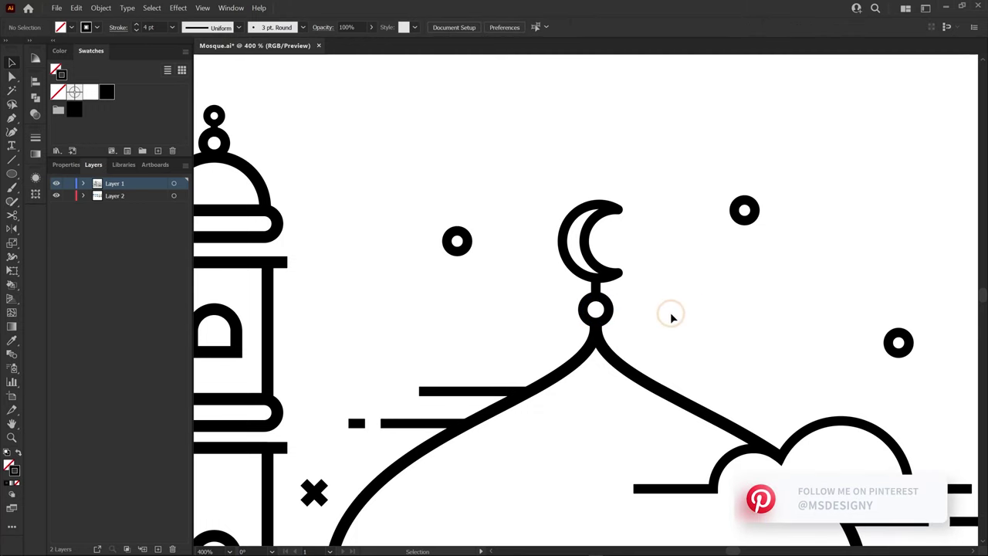
Turn the right dome's solid dot into a matching outlined ring
scroll(670, 317, down, 1)
drag(668, 316, 435, 206)
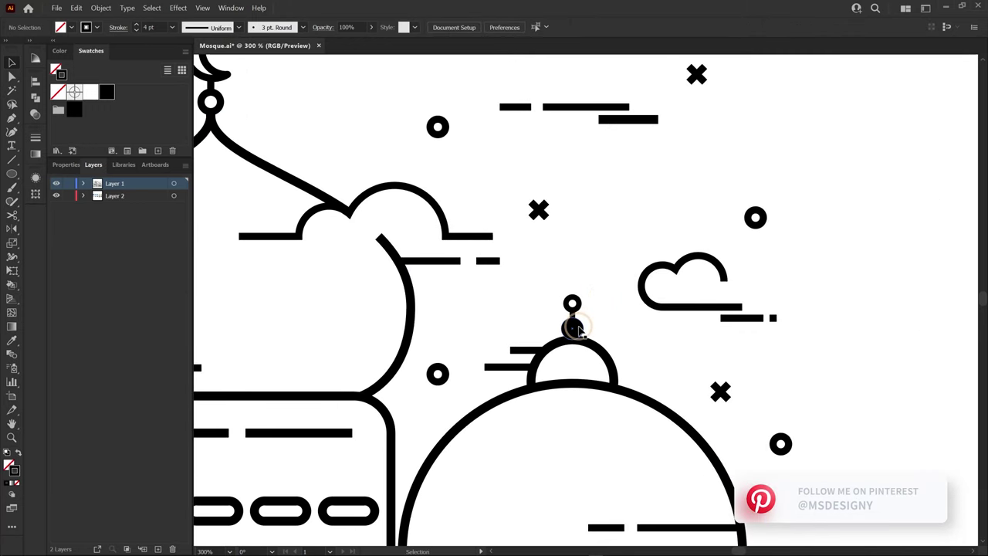
click(574, 328)
key(i)
click(437, 373)
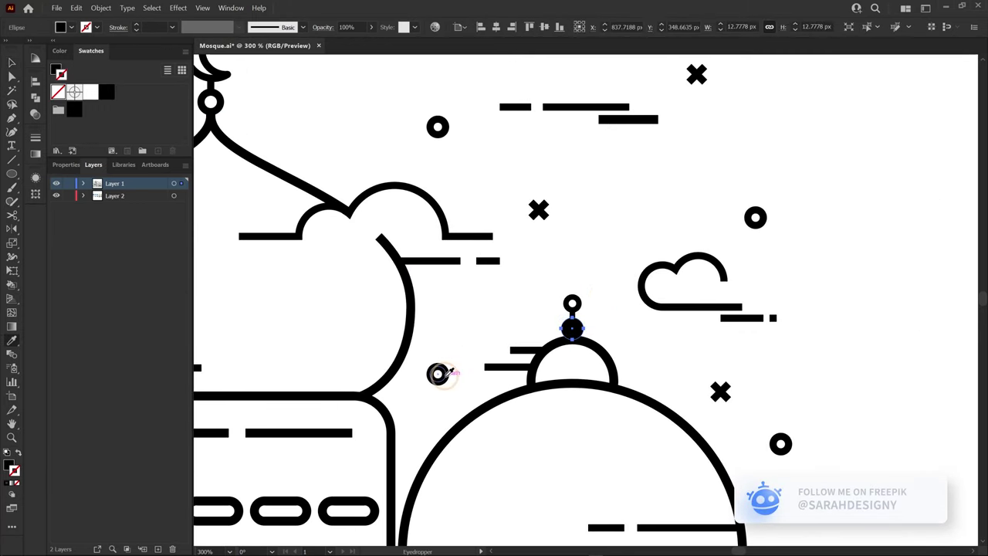
key(v)
scroll(619, 322, up, 1)
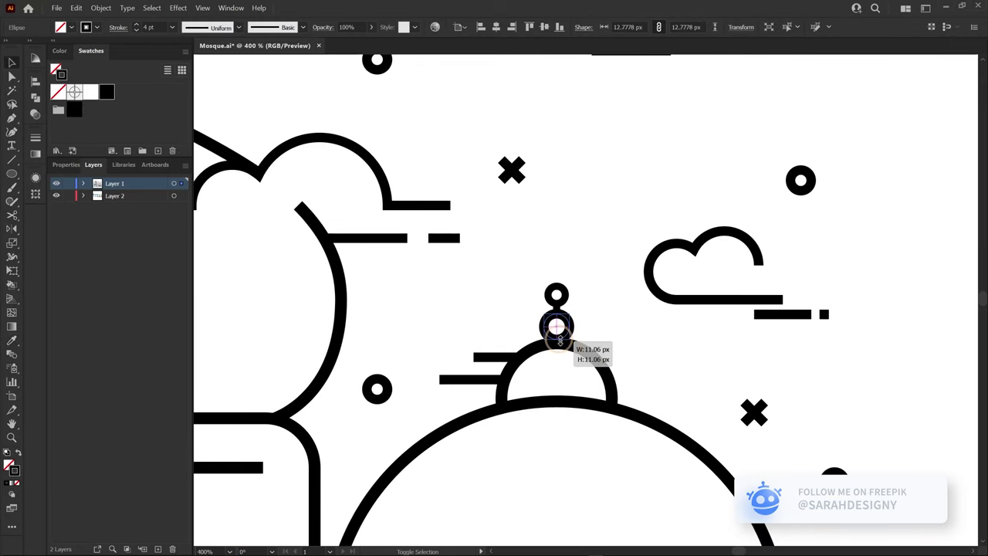
click(632, 314)
scroll(541, 324, down, 5)
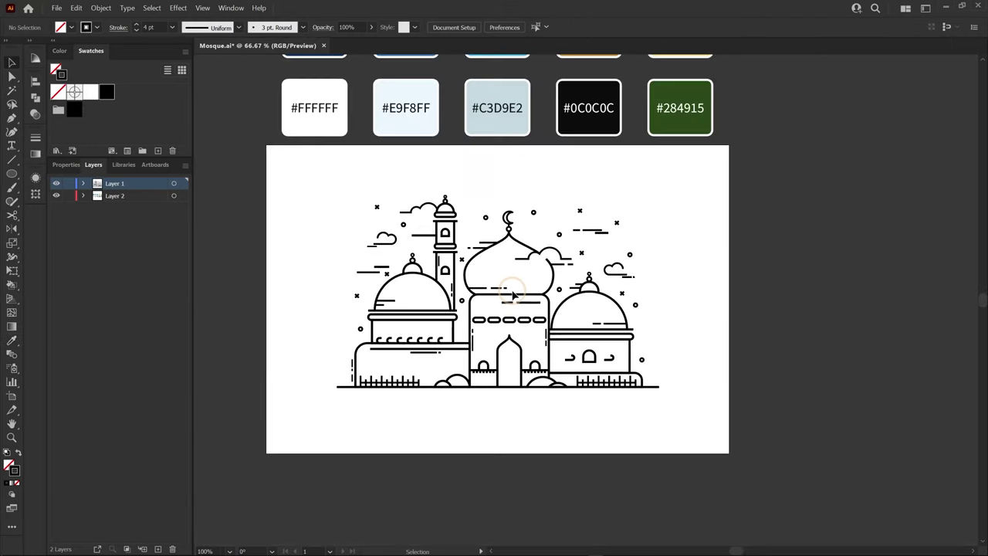
scroll(513, 293, up, 1)
Scale the whole mosque artwork down using its bounding-box handle
drag(779, 140, 227, 470)
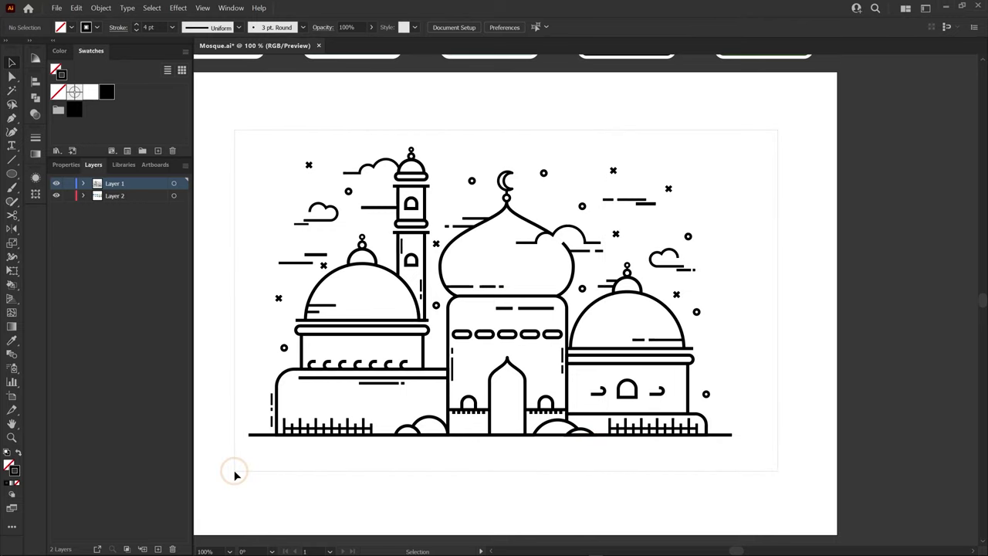
mouse_move(490, 150)
mouse_down()
mouse_move(487, 189)
mouse_move(488, 176)
mouse_up()
click(623, 149)
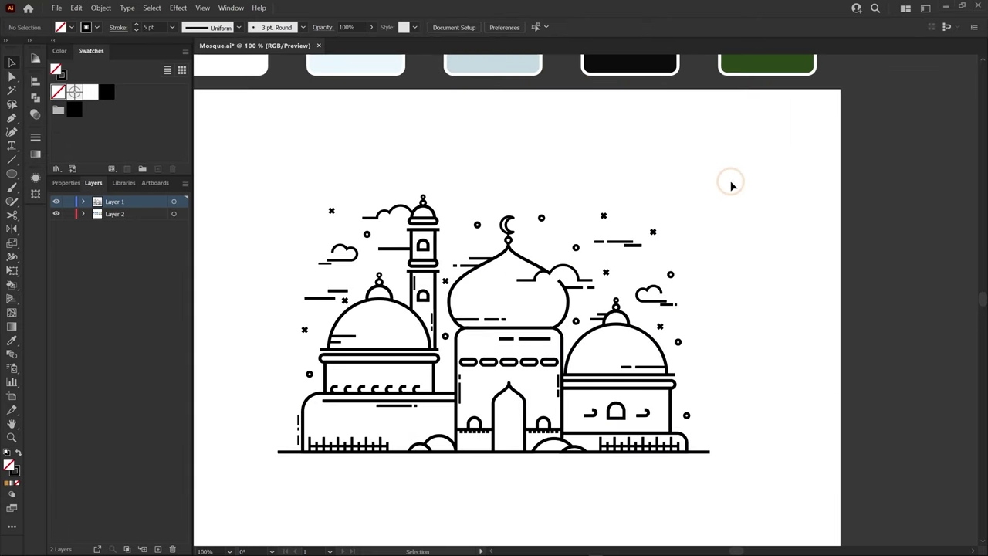
Select all the mosque pieces and group them into one object
drag(434, 469, 264, 468)
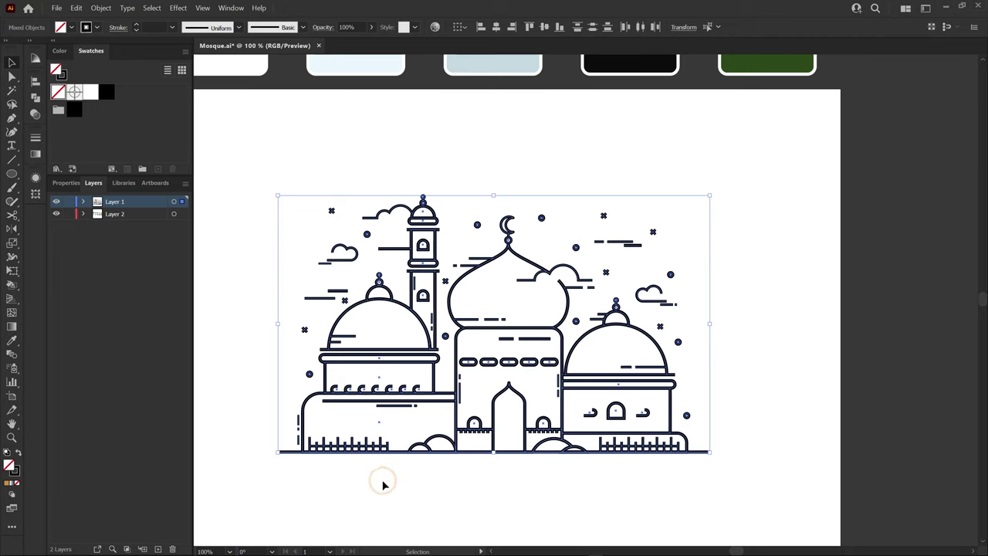
scroll(337, 472, up, 2)
scroll(425, 440, left, 5)
scroll(516, 411, down, 1)
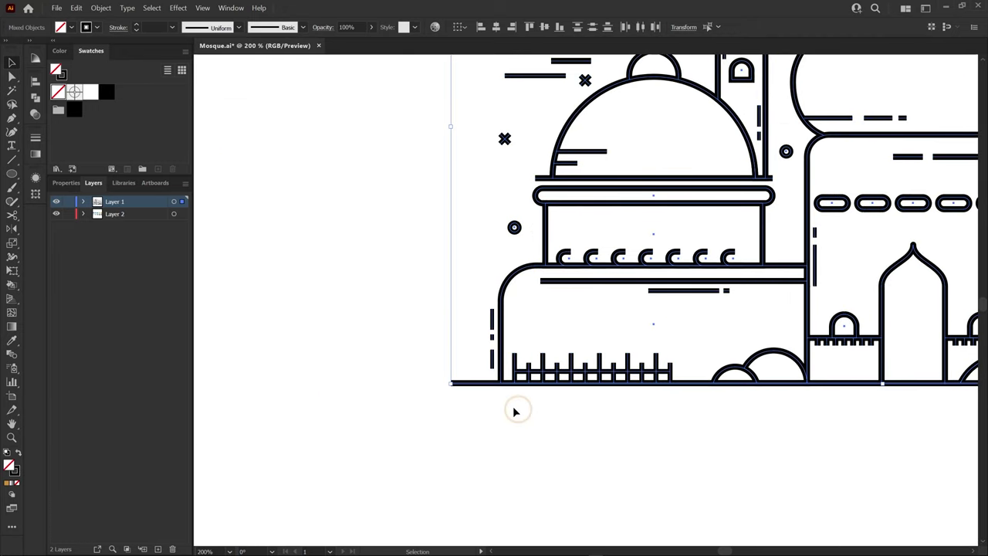
shift+click(469, 382)
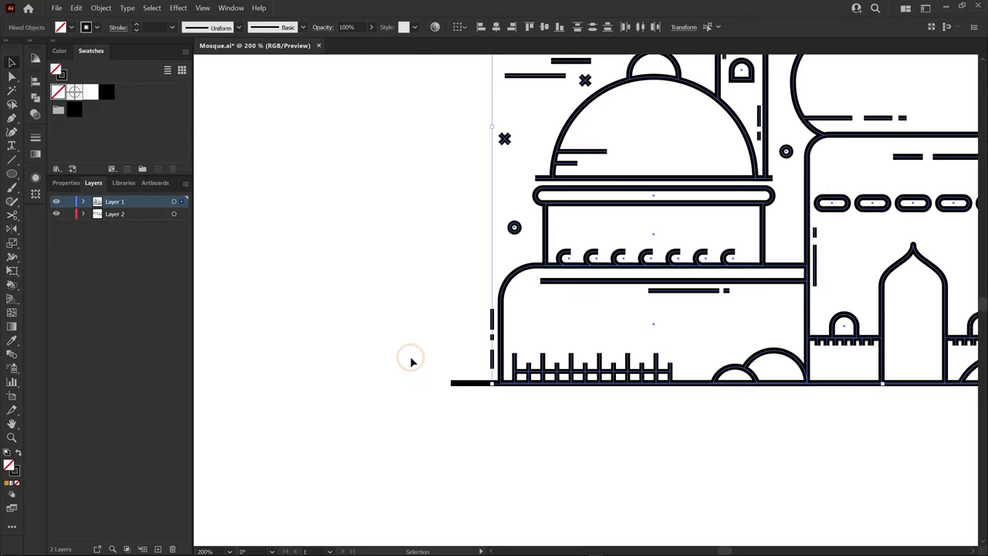
key(ctrl+0)
key(ctrl+a)
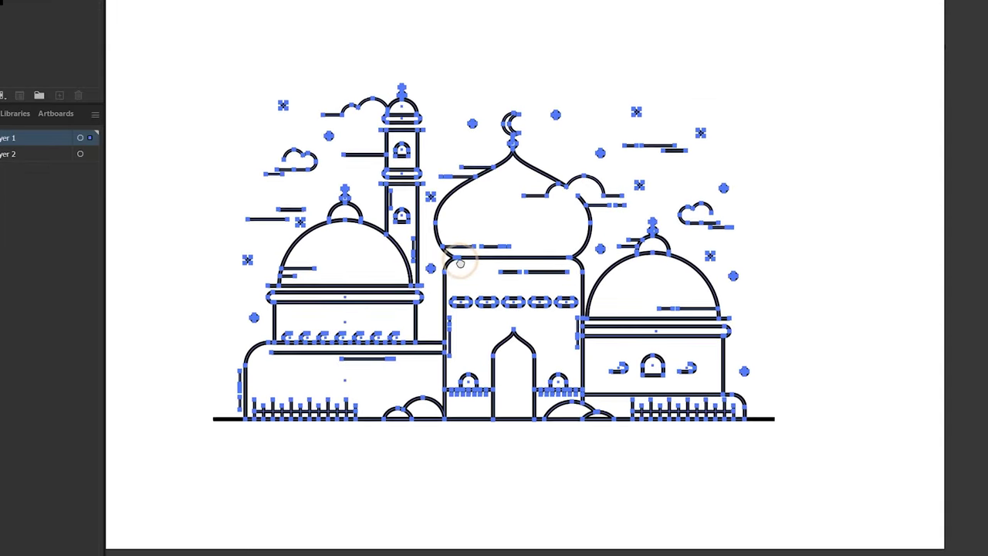
right_click(489, 199)
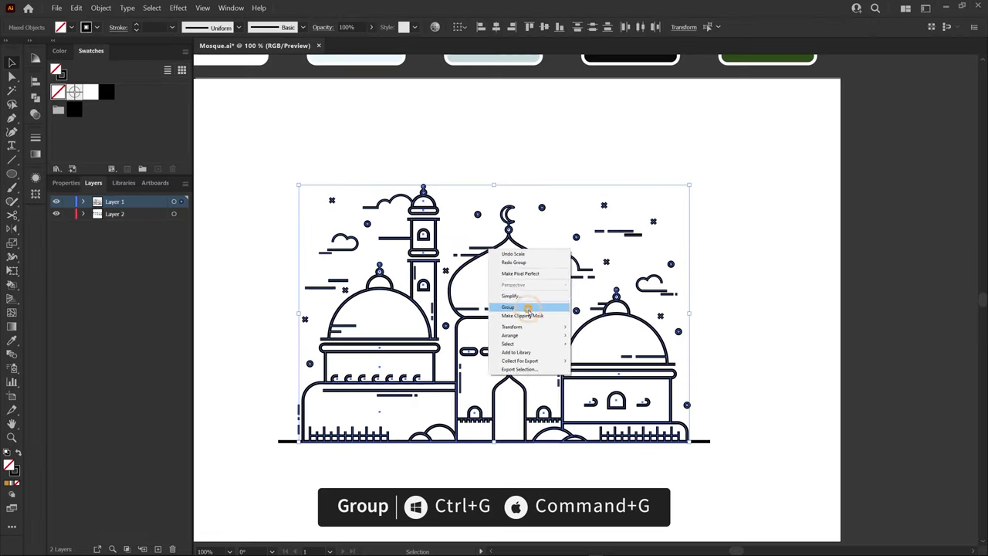
click(542, 280)
click(512, 162)
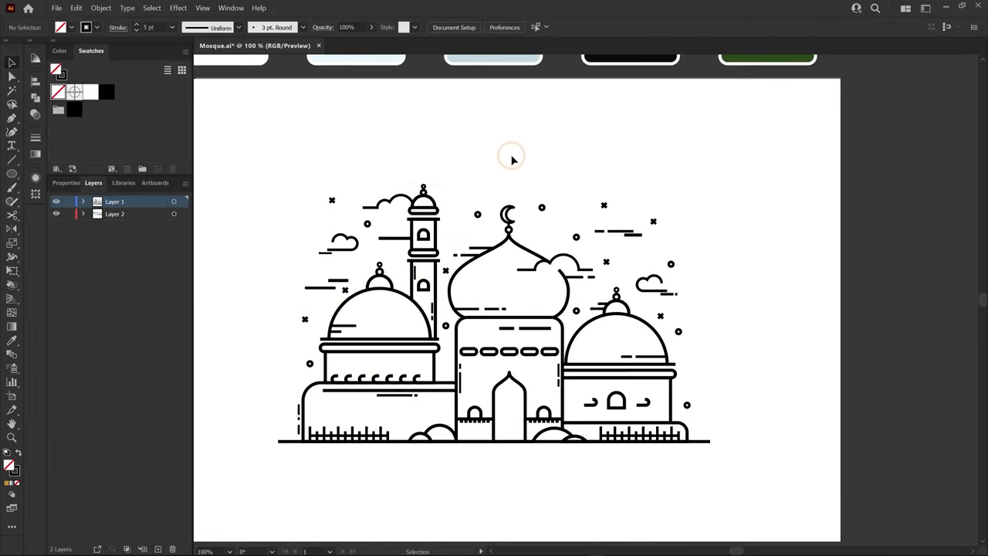
Save the ten palette chips as a new swatch group and raise the mosque above the ground line
drag(511, 194, 503, 261)
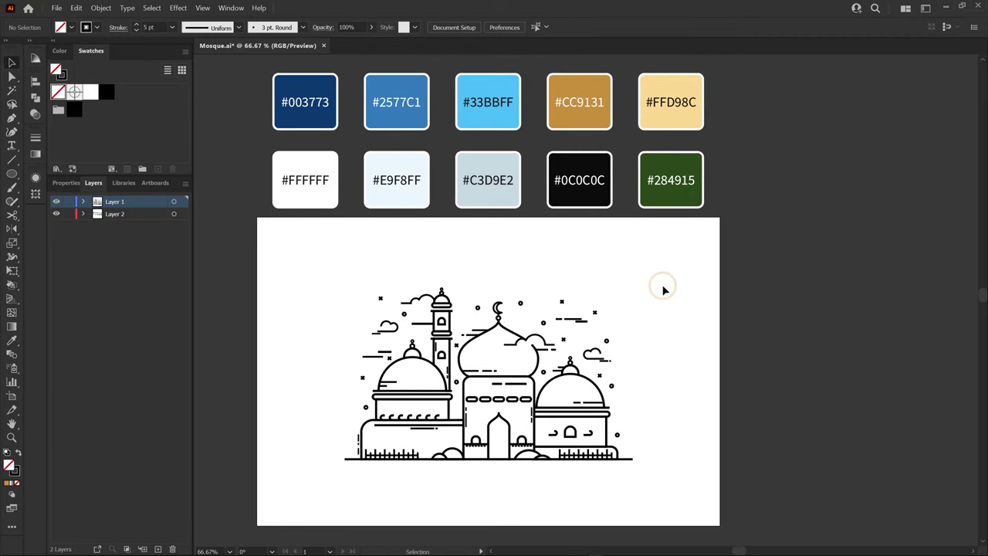
drag(228, 212, 293, 192)
click(144, 170)
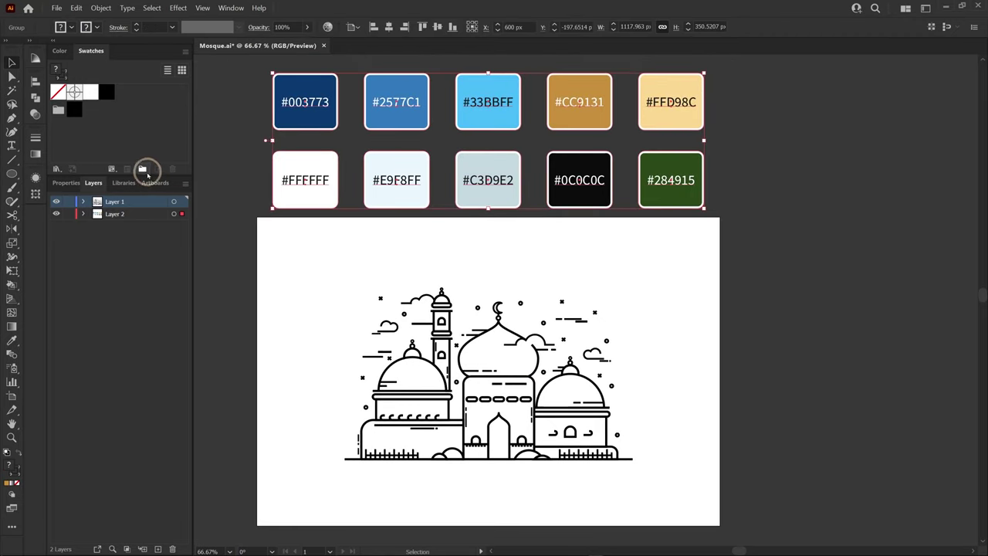
click(503, 330)
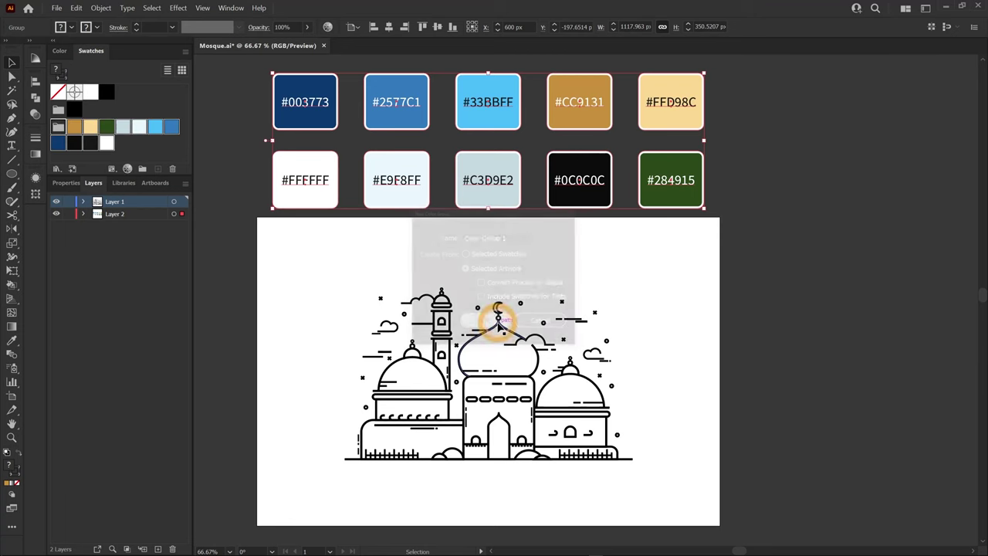
click(593, 343)
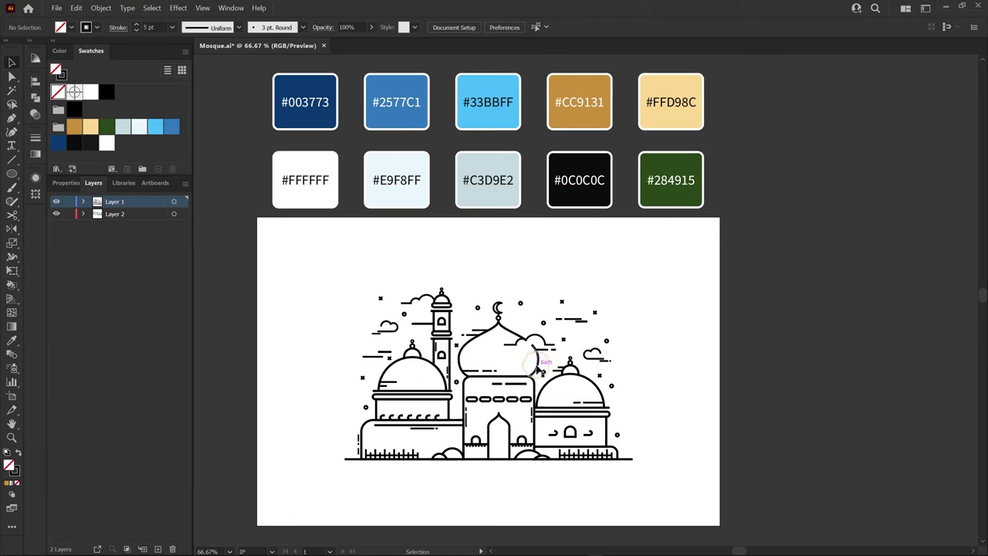
drag(538, 369, 538, 344)
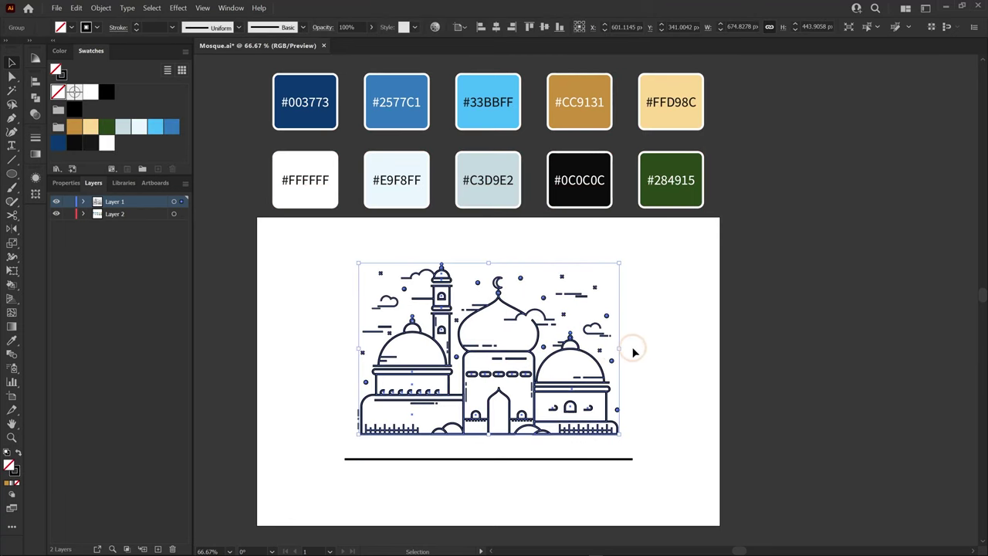
With the Live Paint Bucket, fill the mosque door orange #CC9131
click(12, 285)
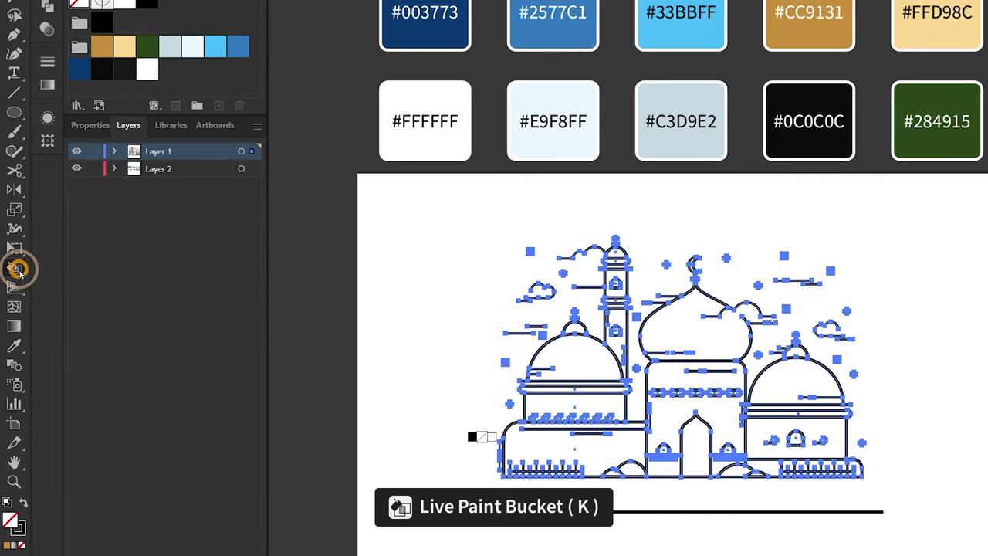
click(17, 270)
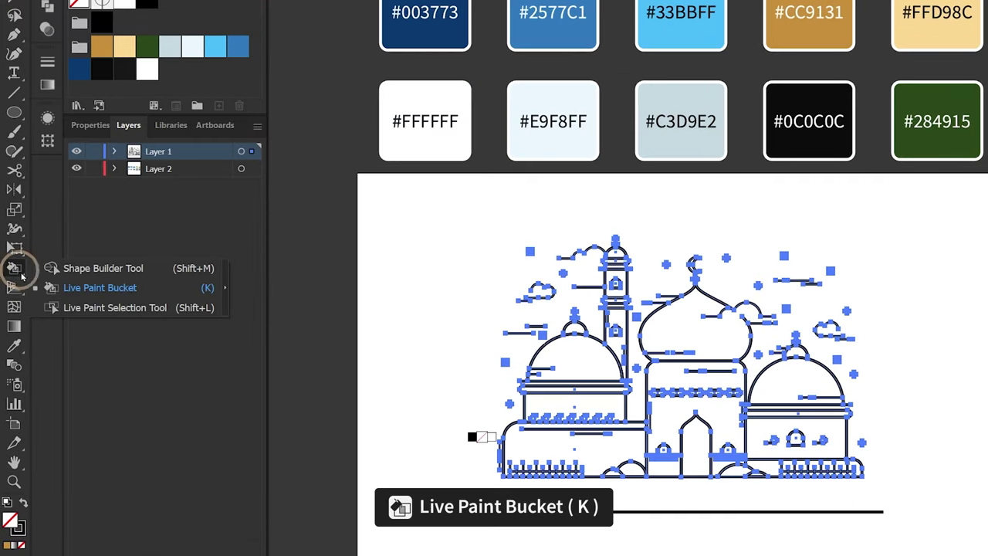
click(121, 287)
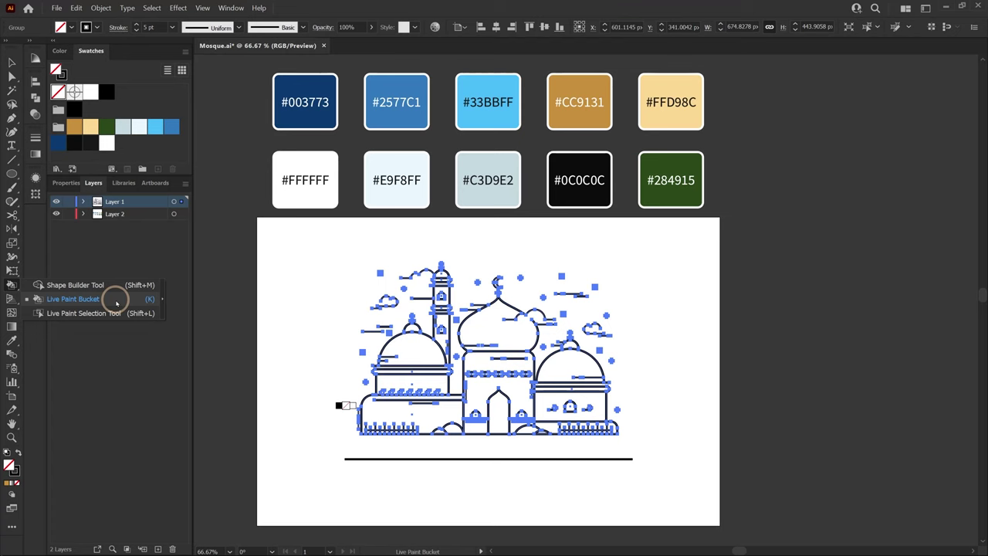
click(71, 128)
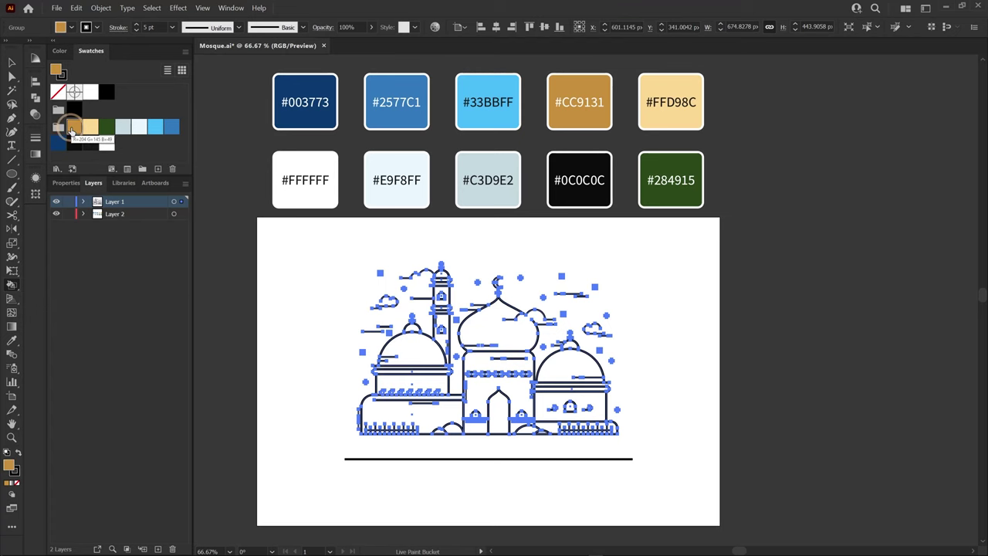
scroll(488, 429, up, 2)
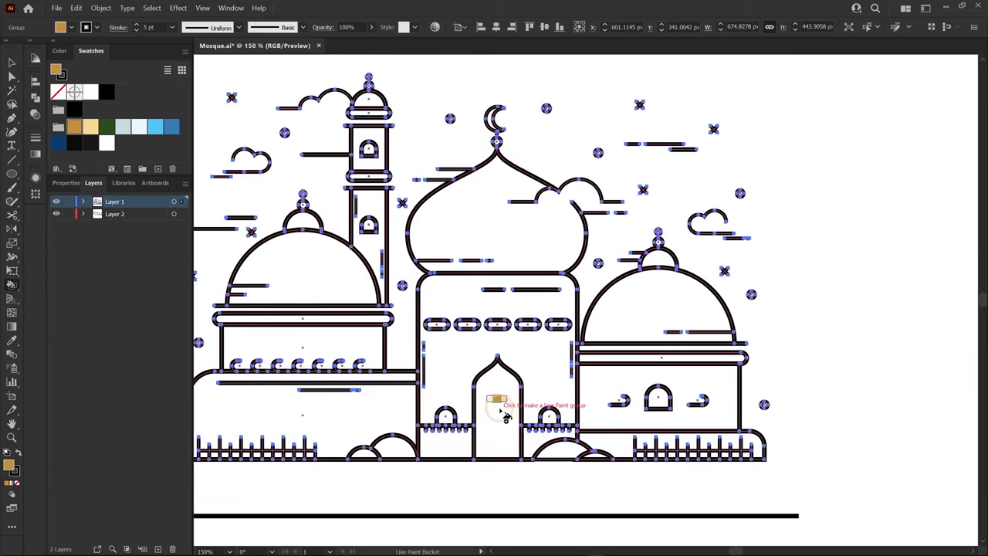
click(500, 411)
Fill the four arch windows light yellow
click(91, 127)
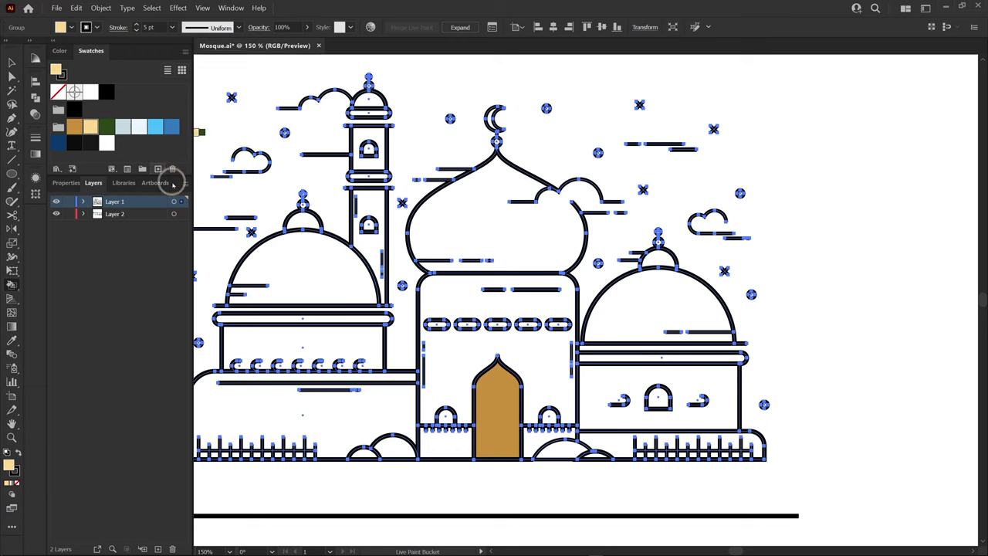
click(445, 419)
click(549, 418)
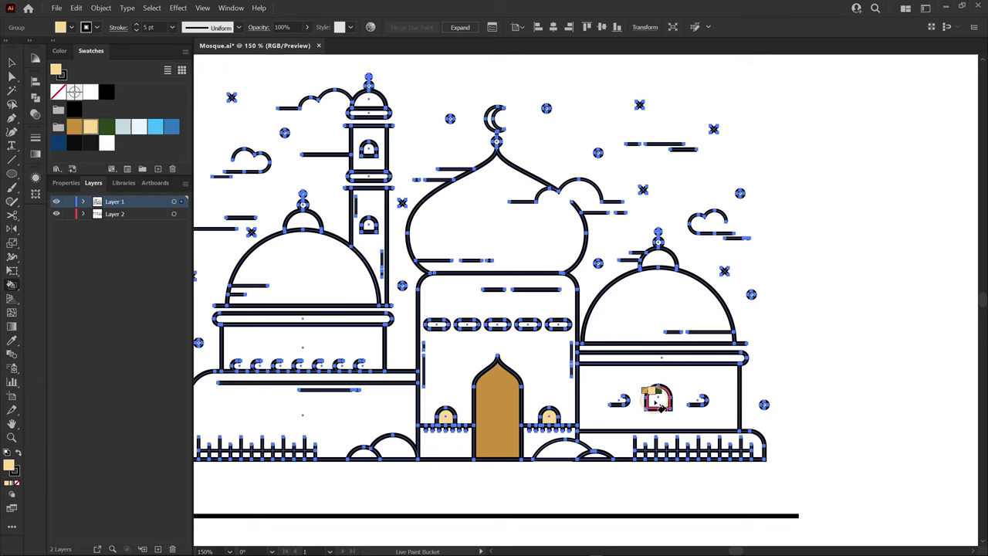
click(657, 403)
click(368, 227)
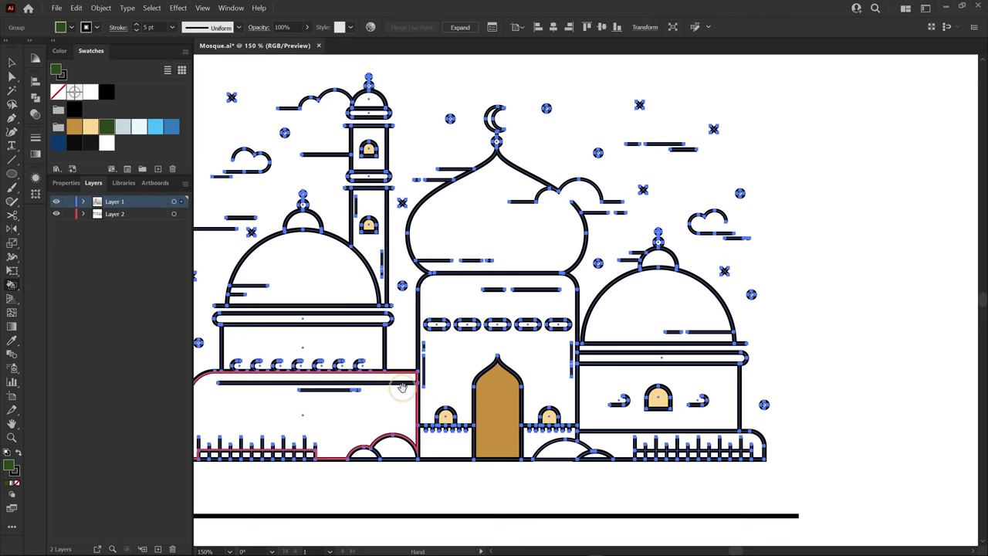
Fill the bush mound and the two small bush arcs dark green
scroll(409, 378, up, 2)
scroll(417, 332, up, 2)
click(409, 324)
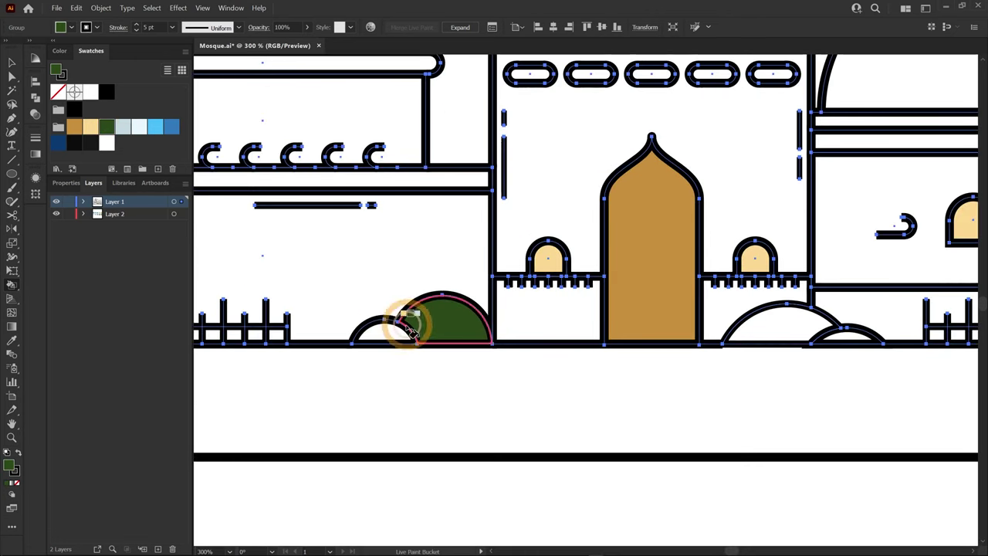
scroll(401, 308, right, 5)
click(463, 312)
click(544, 333)
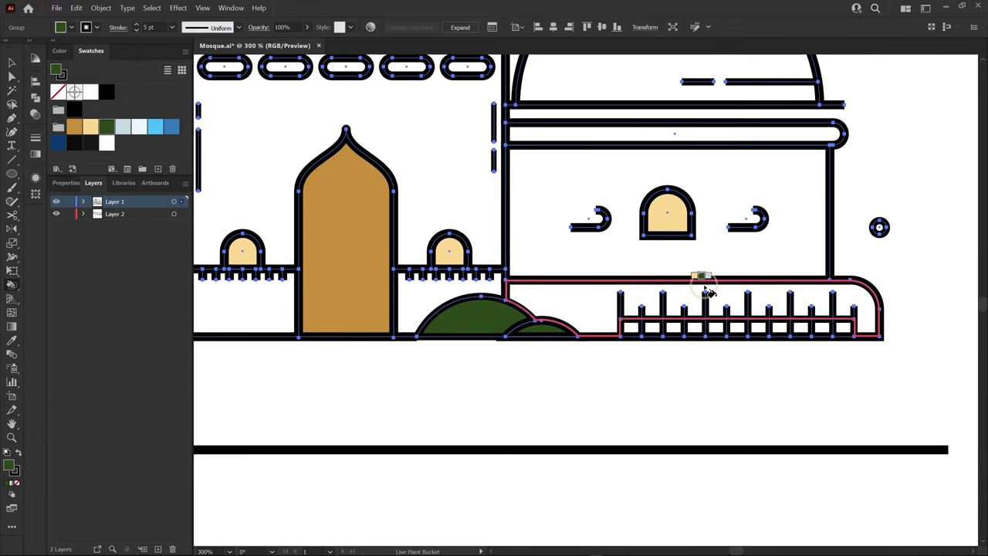
scroll(701, 283, down, 2)
mouse_move(479, 192)
mouse_down()
mouse_move(503, 260)
mouse_move(582, 345)
mouse_up()
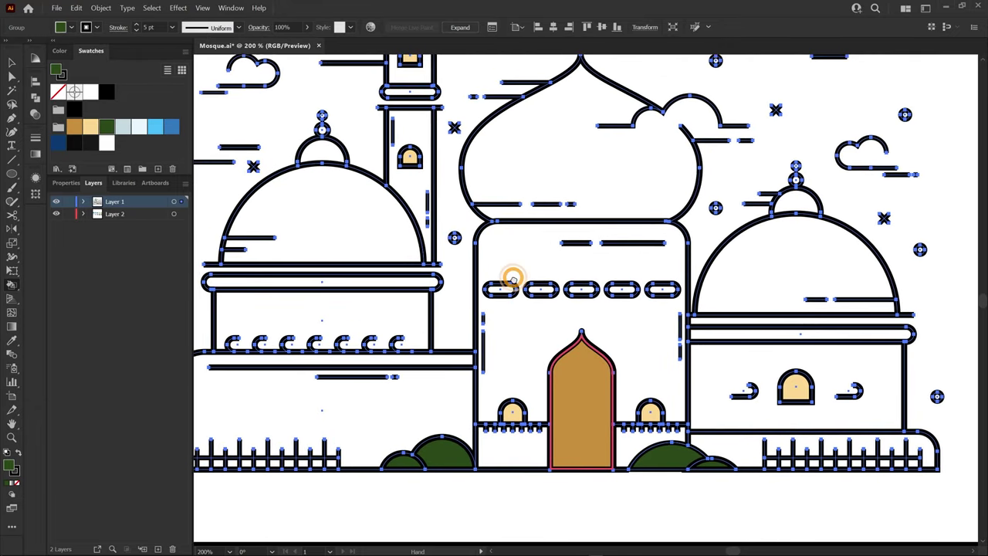
scroll(513, 280, up, 2)
scroll(463, 247, left, 1)
Fill both minaret sections and four lower wall sections light grey-blue #C3D9E2
click(128, 128)
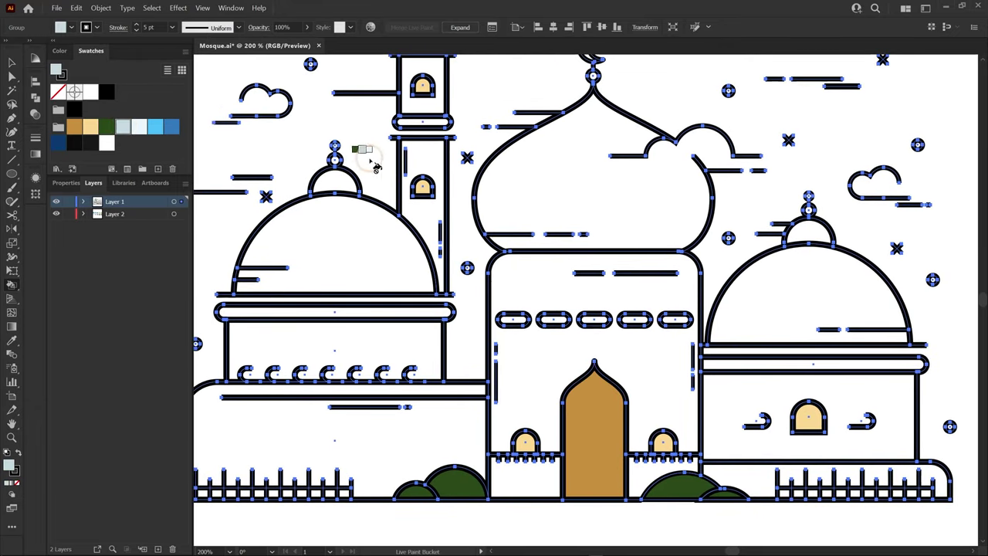
click(423, 232)
scroll(422, 232, up, 2)
click(429, 137)
drag(564, 332, 557, 274)
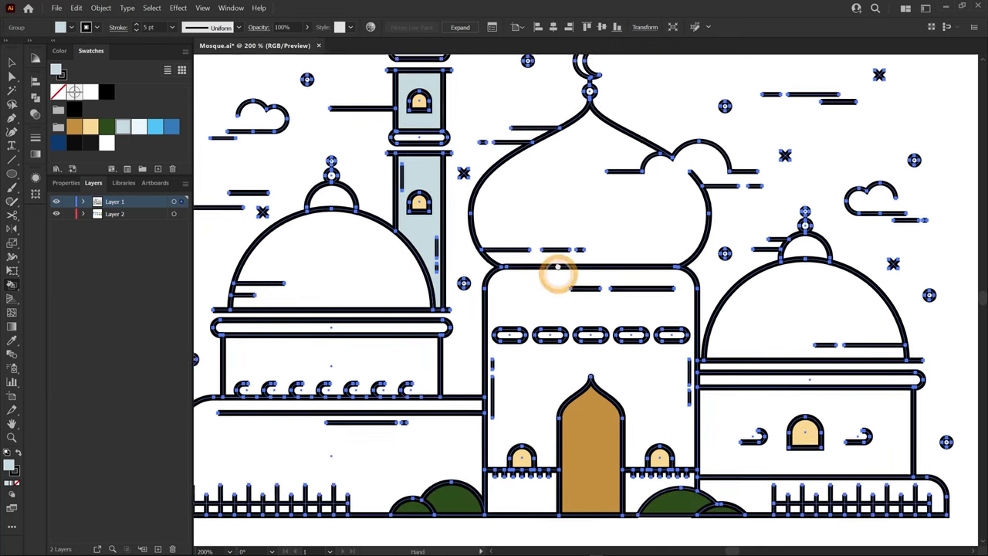
scroll(557, 274, down, 2)
click(441, 390)
click(511, 429)
click(641, 420)
click(738, 424)
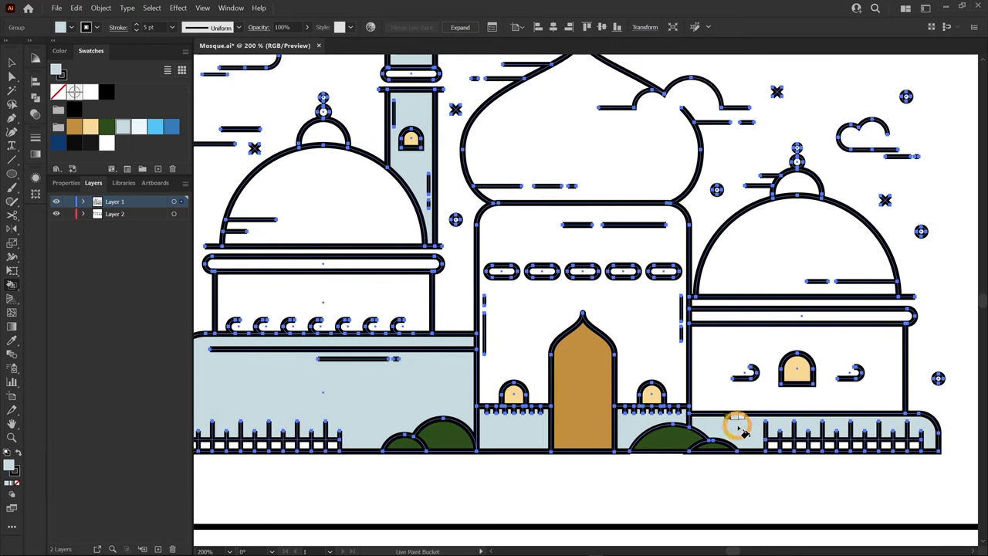
Fill the left middle wall, centre tower and right building wall pale blue #E9F8FF
click(139, 126)
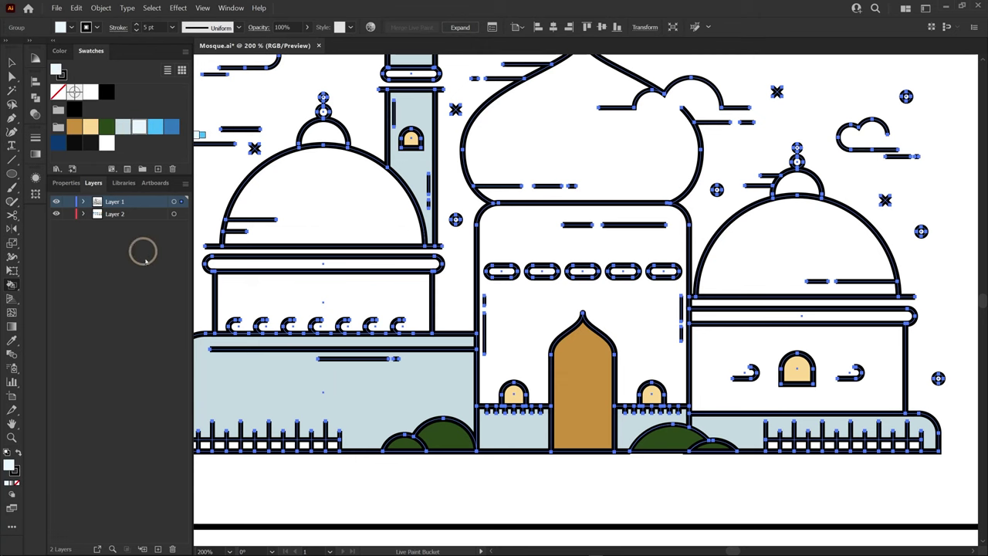
click(330, 299)
click(515, 318)
click(724, 353)
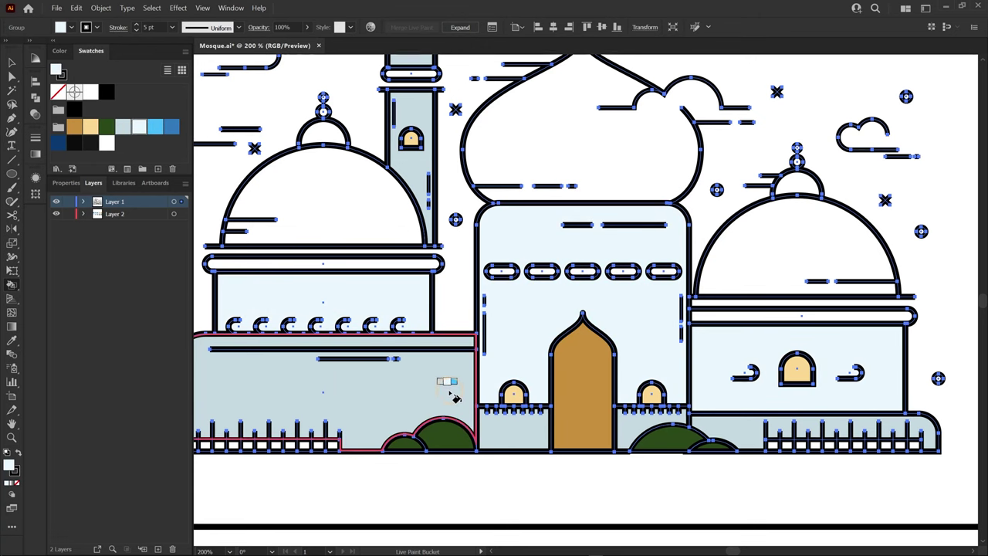
scroll(406, 269, up, 3)
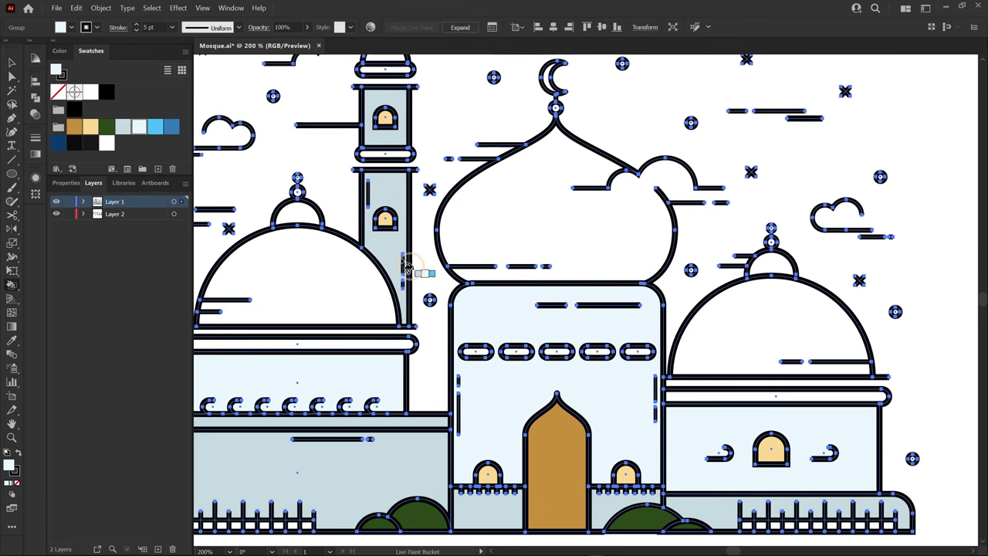
Fill the building bands, minaret top band and both small domes blue #2577C1
click(171, 127)
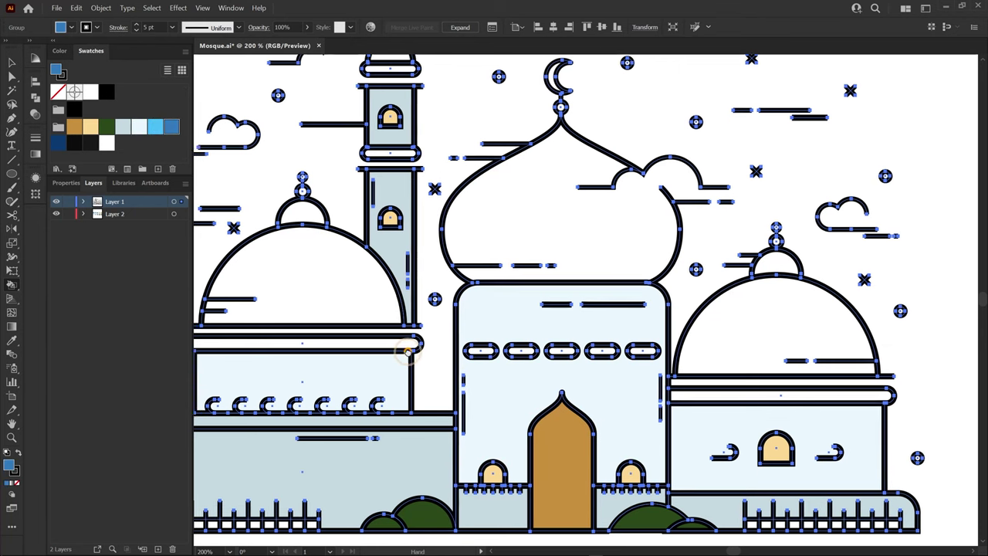
scroll(463, 347, left, 2)
click(437, 333)
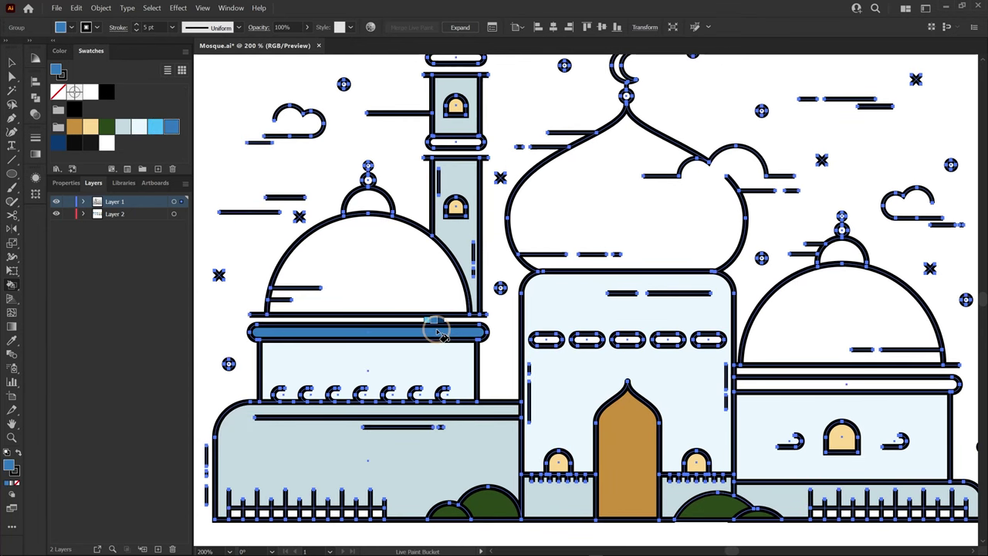
click(783, 382)
click(840, 257)
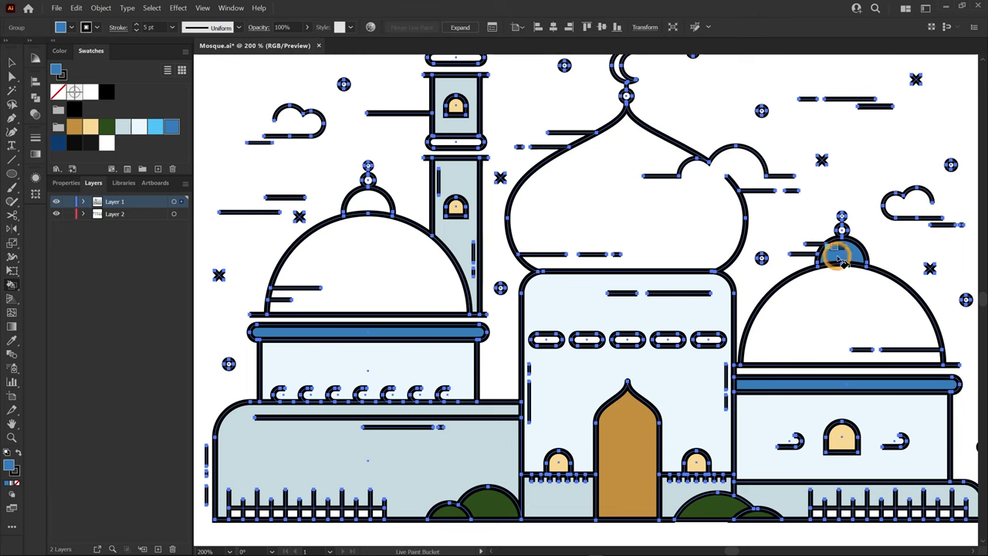
scroll(772, 255, up, 3)
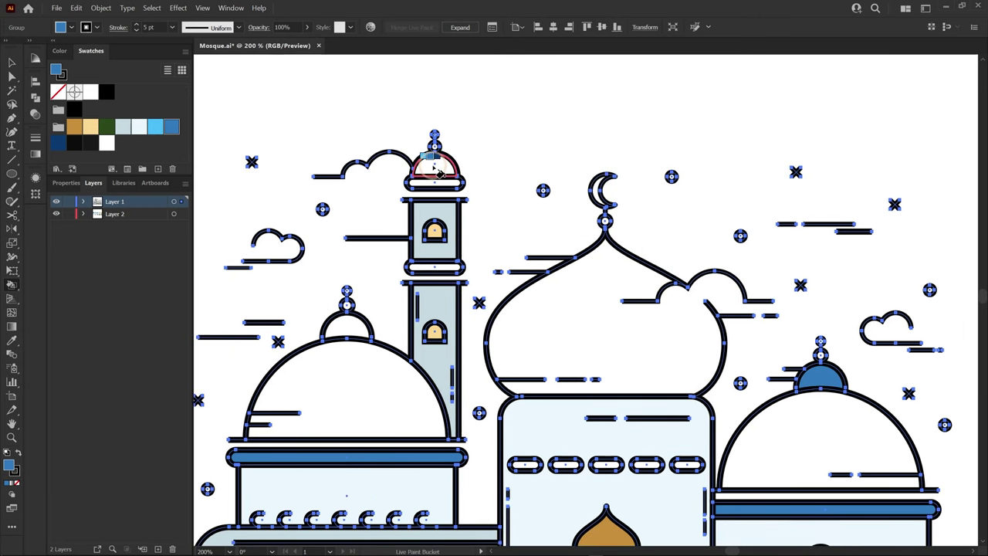
click(436, 184)
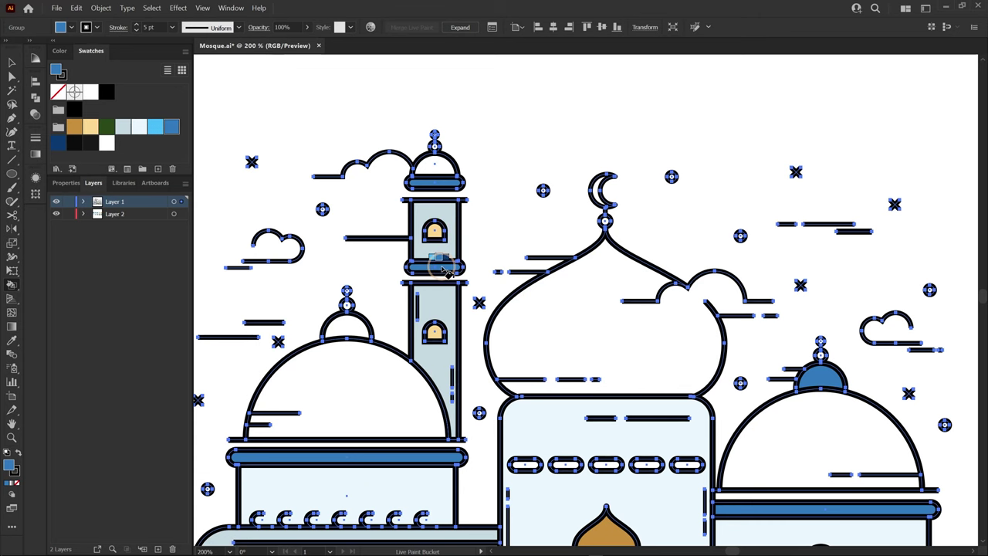
click(358, 320)
scroll(502, 401, down, 4)
Fill the five oval windows light yellow
click(90, 126)
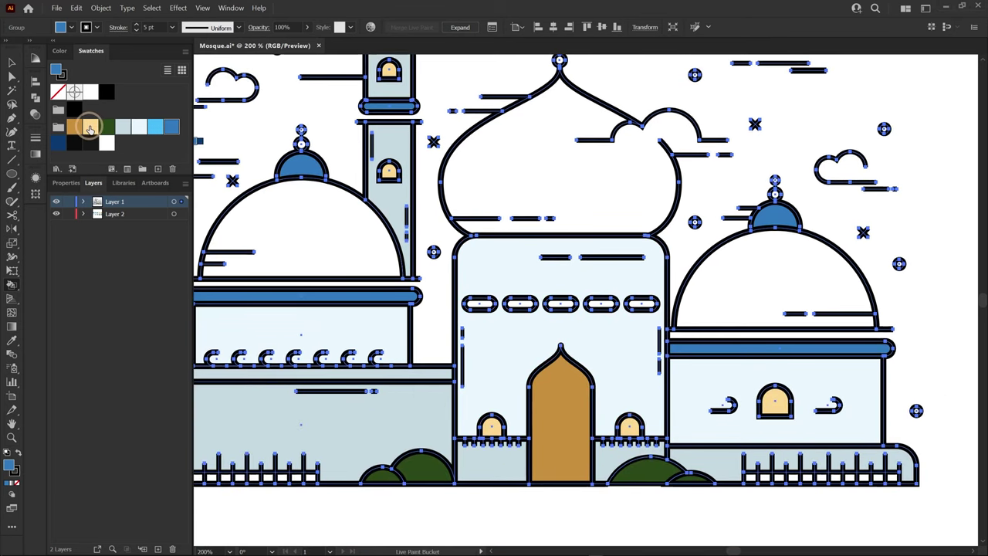
click(480, 304)
scroll(529, 302, up, 3)
click(508, 302)
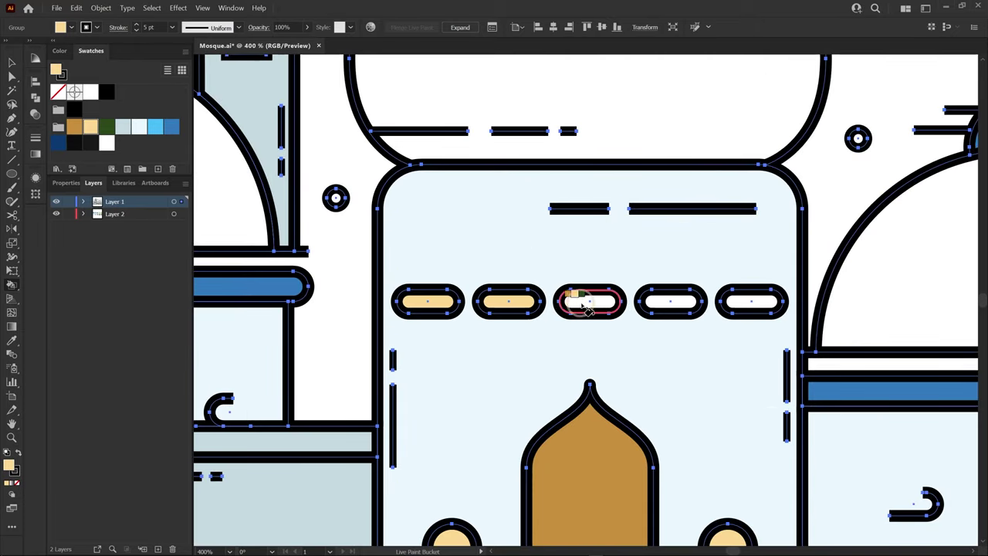
click(589, 302)
click(670, 303)
click(752, 303)
Fill the left and right large domes dark navy #003773
click(58, 142)
scroll(360, 185, down, 1)
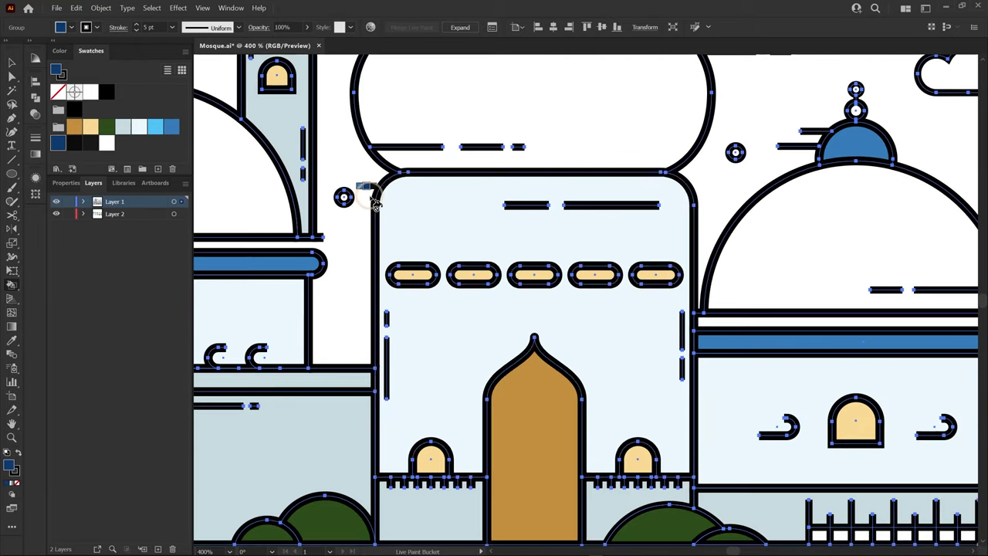
drag(632, 254, 428, 253)
click(640, 232)
drag(811, 224, 452, 214)
click(419, 177)
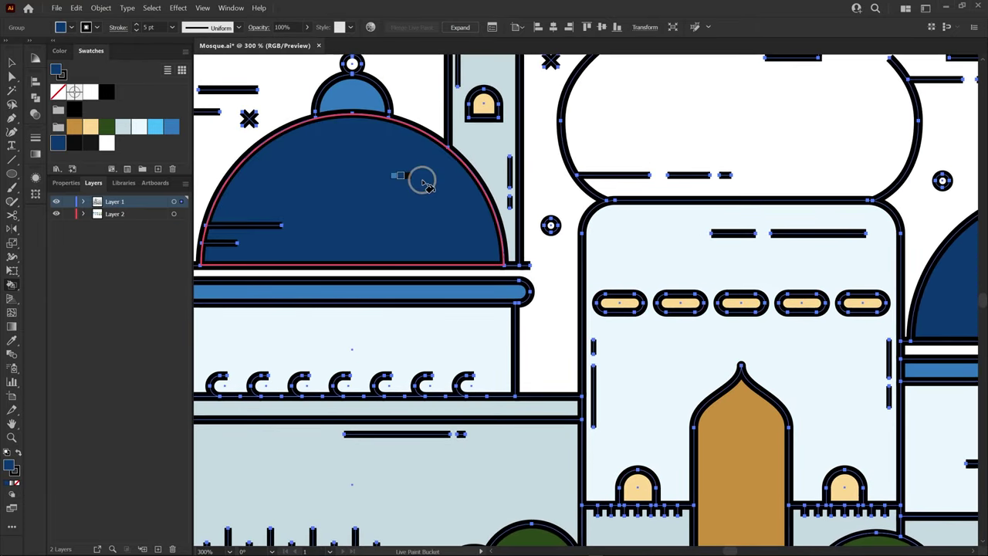
drag(419, 176, 504, 263)
scroll(629, 287, down, 2)
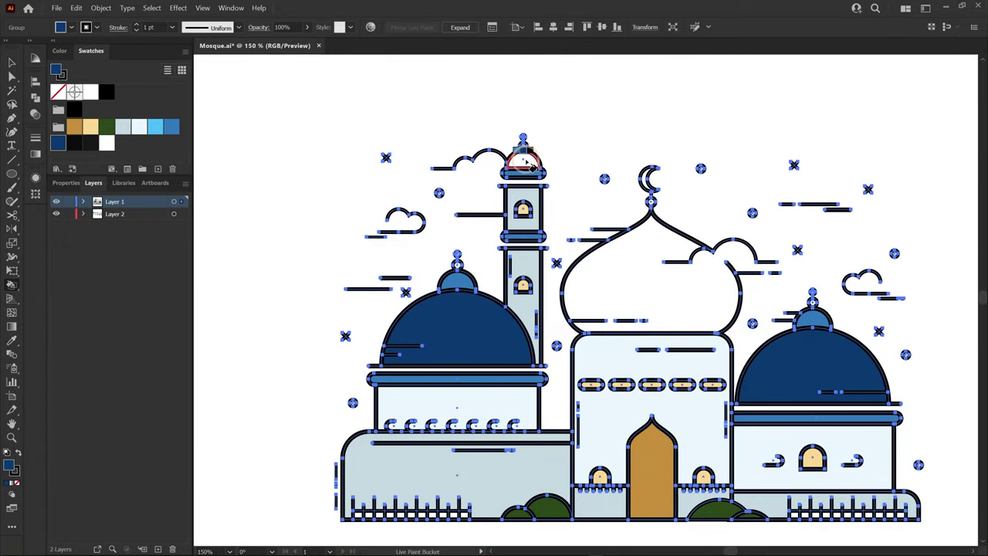
Paint the white fence gaps on the lower-left building light blue
drag(679, 426, 650, 276)
scroll(433, 336, up, 1)
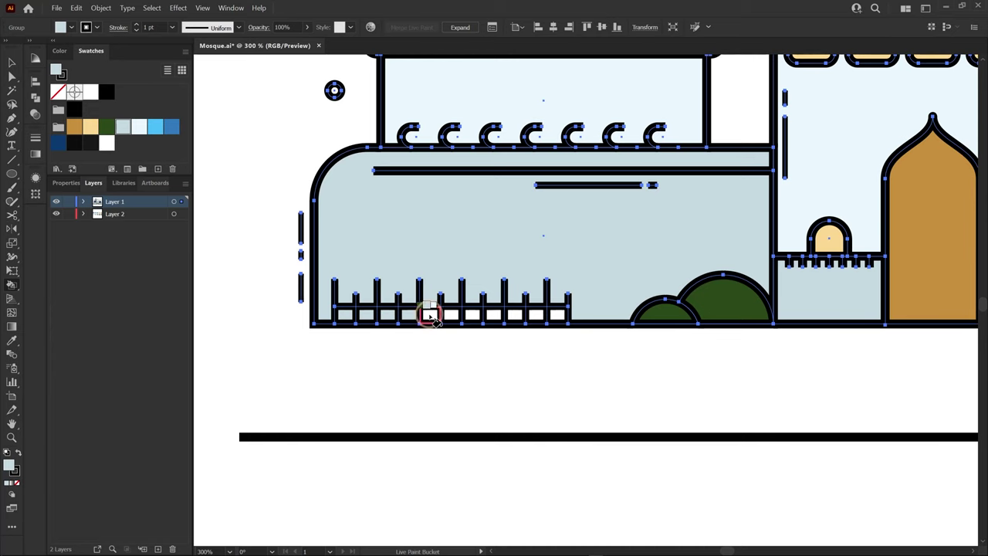
drag(473, 315, 516, 314)
scroll(747, 384, right, 8)
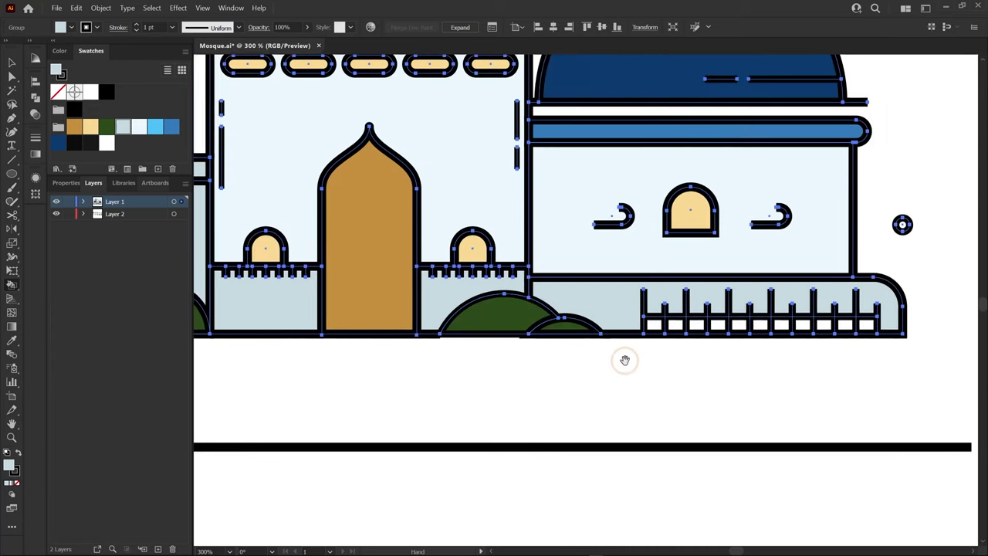
scroll(624, 357, right, 2)
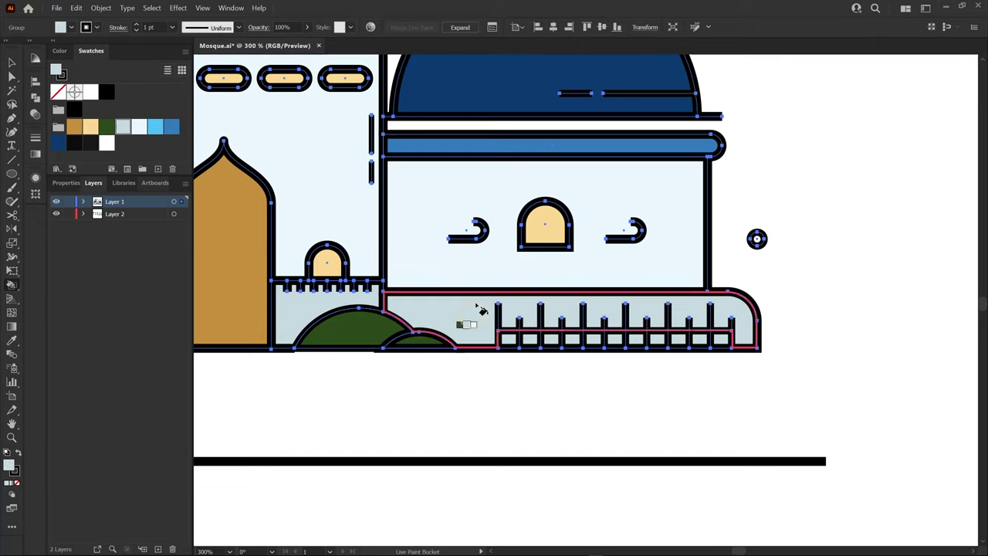
scroll(495, 227, down, 1)
Bring the crescent moon atop the main dome into view and choose blue as the fill
drag(453, 180, 662, 463)
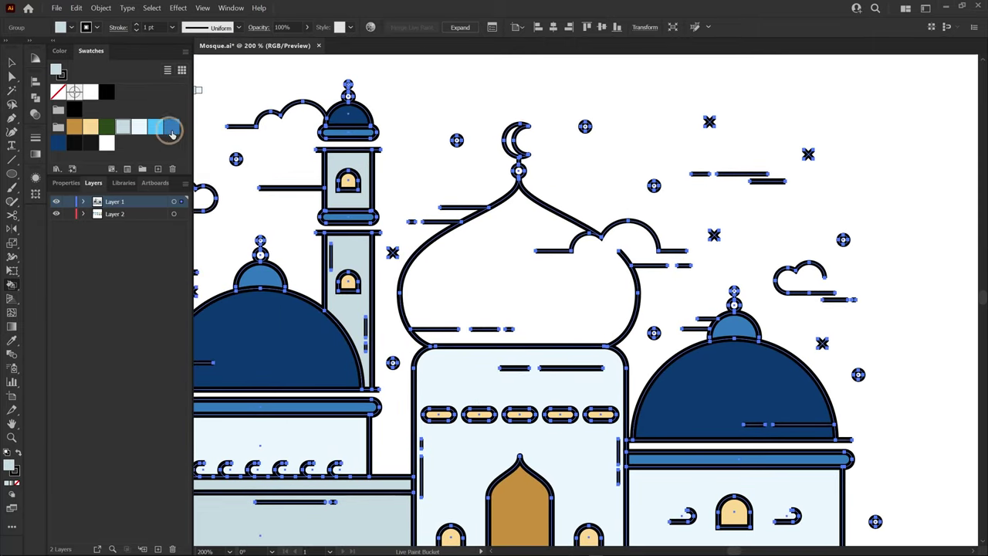
click(173, 128)
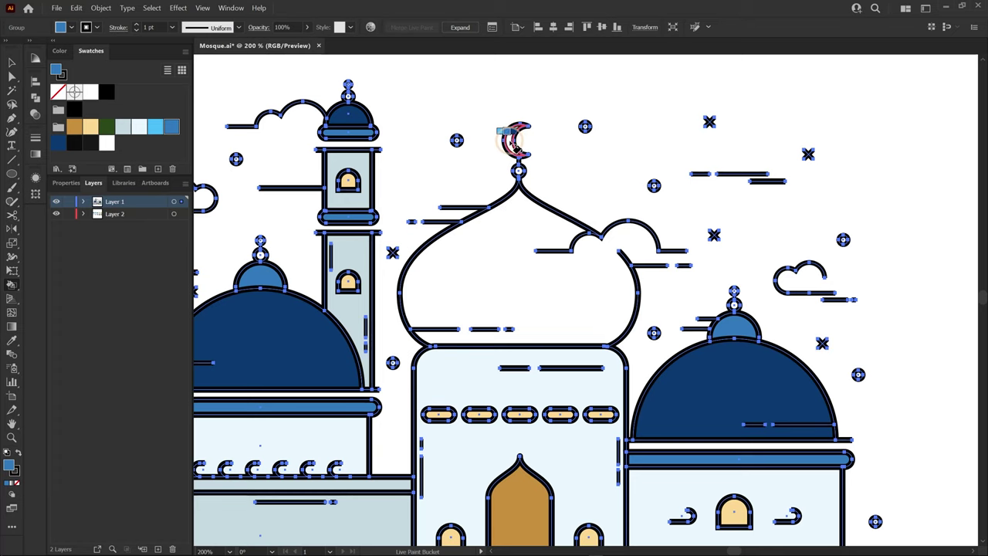
scroll(515, 143, up, 1)
Fill the crescent moon with blue and return to the Selection tool
click(516, 143)
key(v)
scroll(726, 172, down, 1)
scroll(726, 173, down, 1)
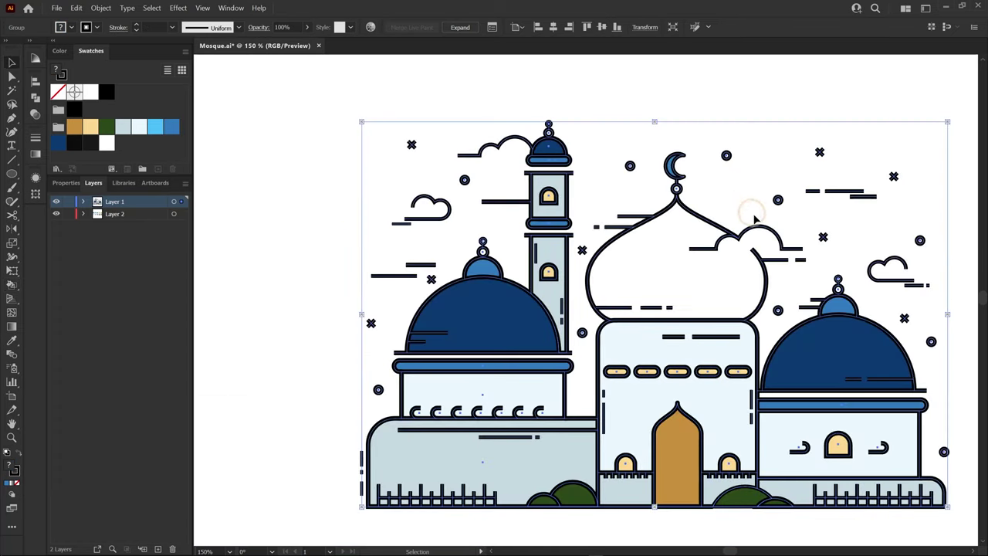
scroll(755, 220, down, 1)
scroll(764, 239, down, 1)
scroll(772, 251, up, 1)
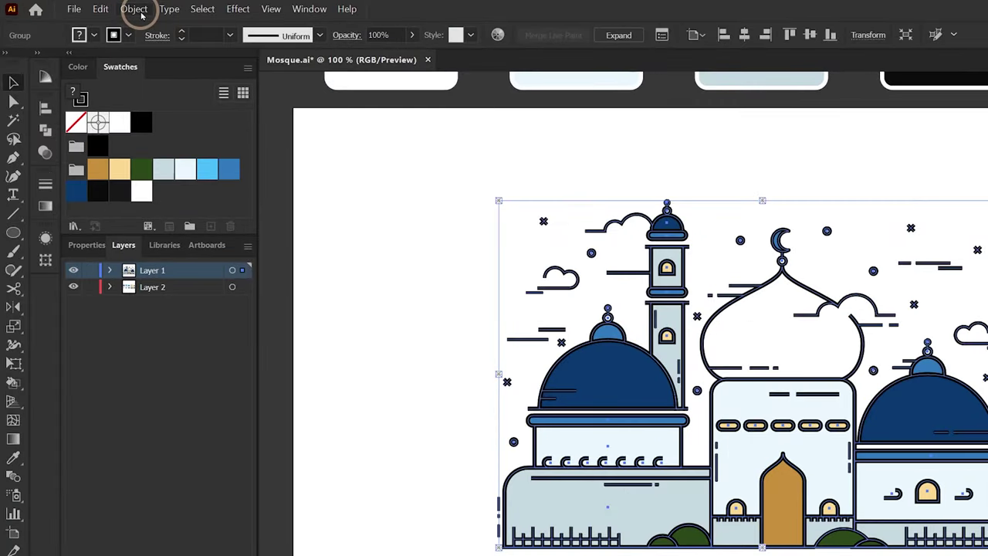
Expand the Live Paint mosque artwork into ordinary shapes with Object > Expand
click(103, 9)
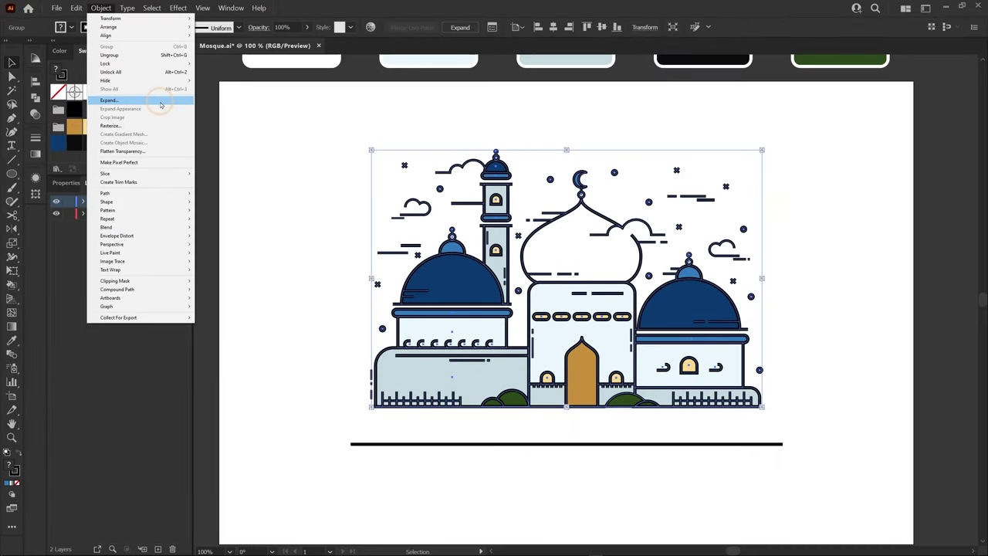
click(232, 139)
click(306, 369)
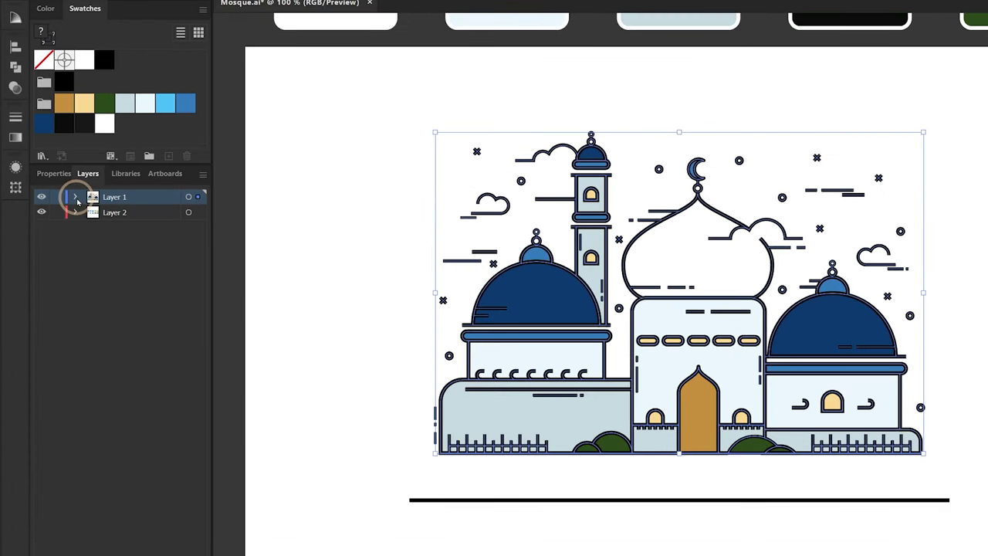
Ungroup the artwork in Layer 1 into two groups and a path, selecting the first group
click(76, 197)
right_click(572, 285)
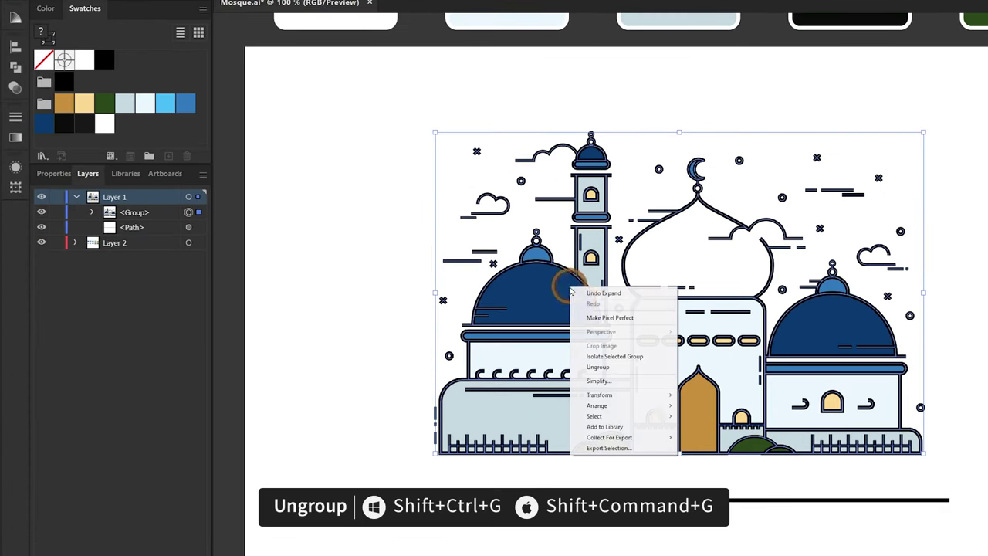
click(601, 369)
right_click(543, 276)
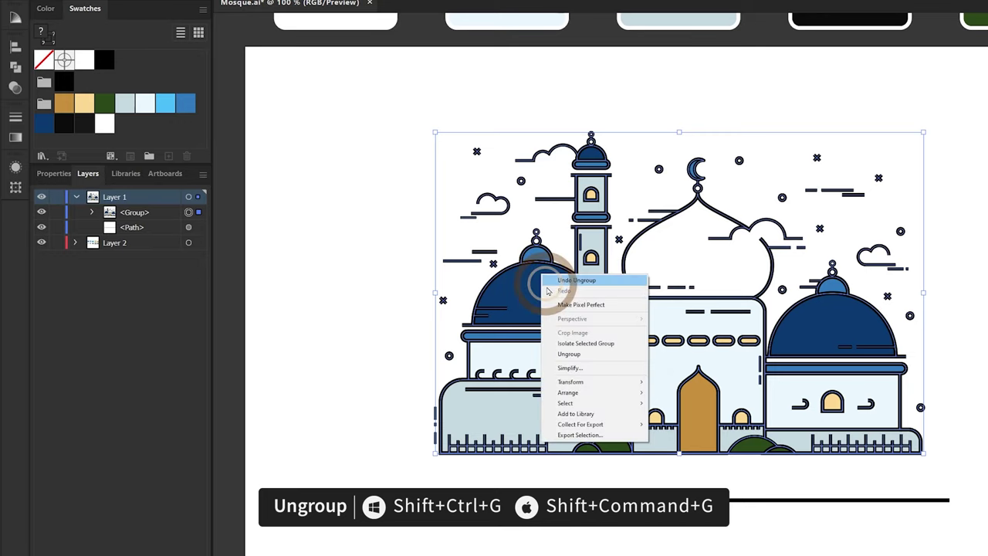
click(575, 352)
right_click(535, 255)
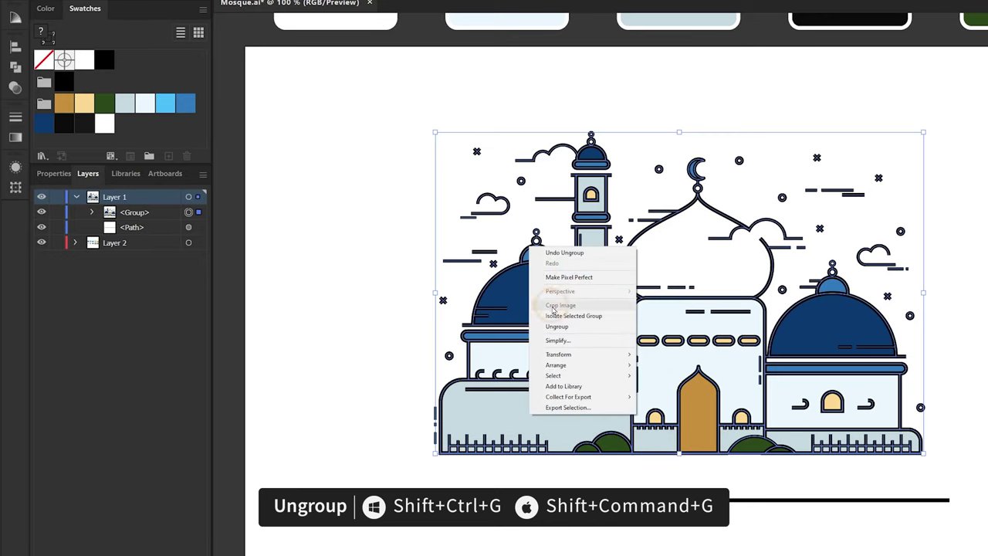
click(561, 327)
click(270, 239)
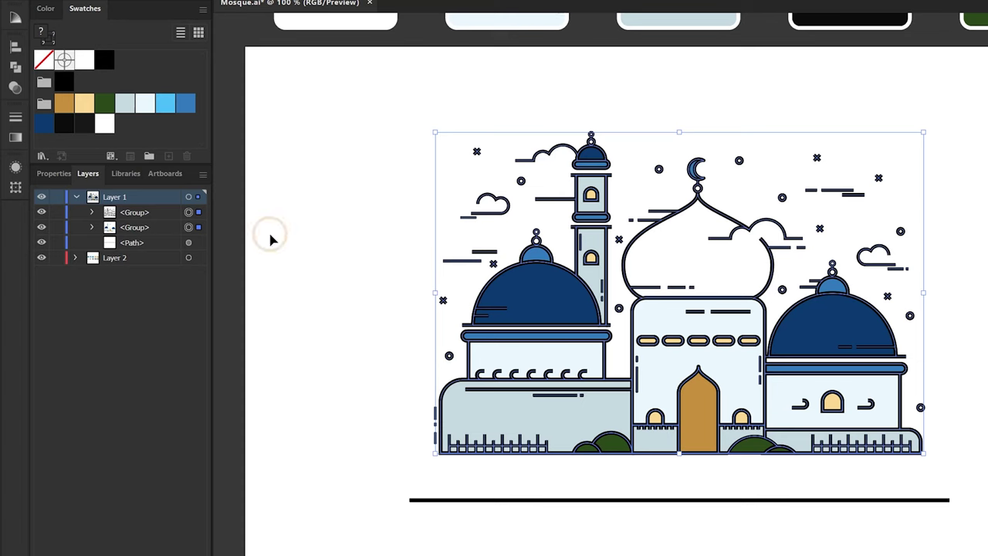
click(188, 216)
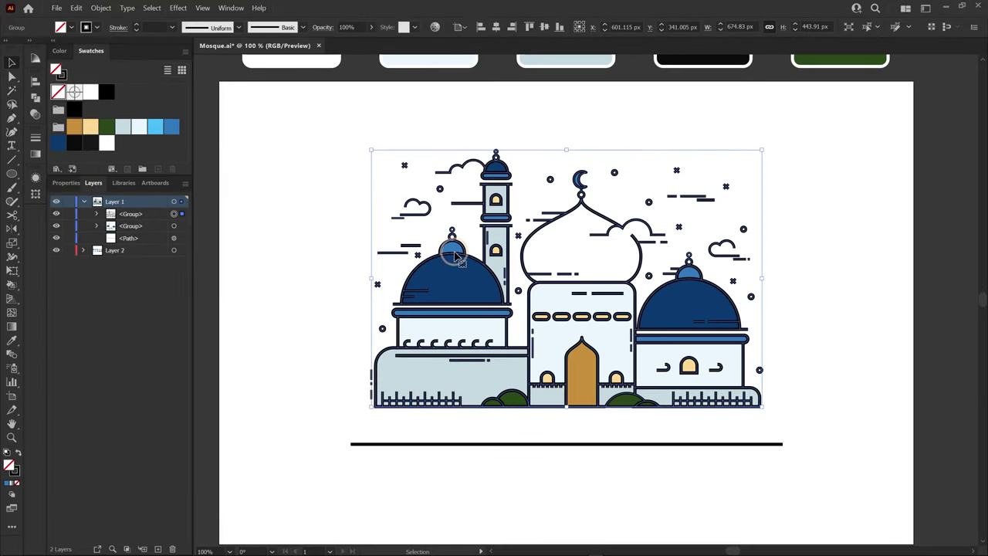
scroll(446, 330, up, 3)
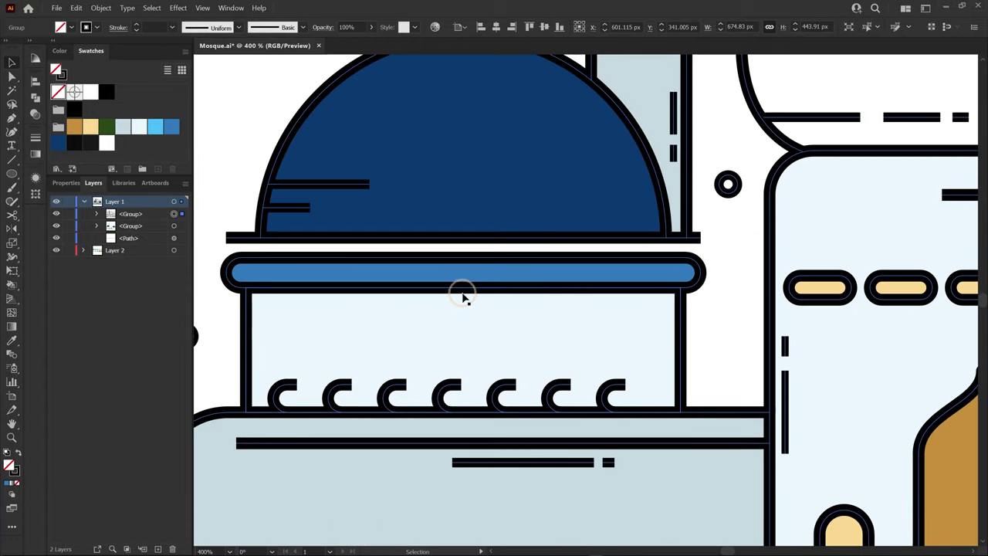
Isolate the selected group for editing, trying then undoing a move of the wave rectangle
right_click(463, 298)
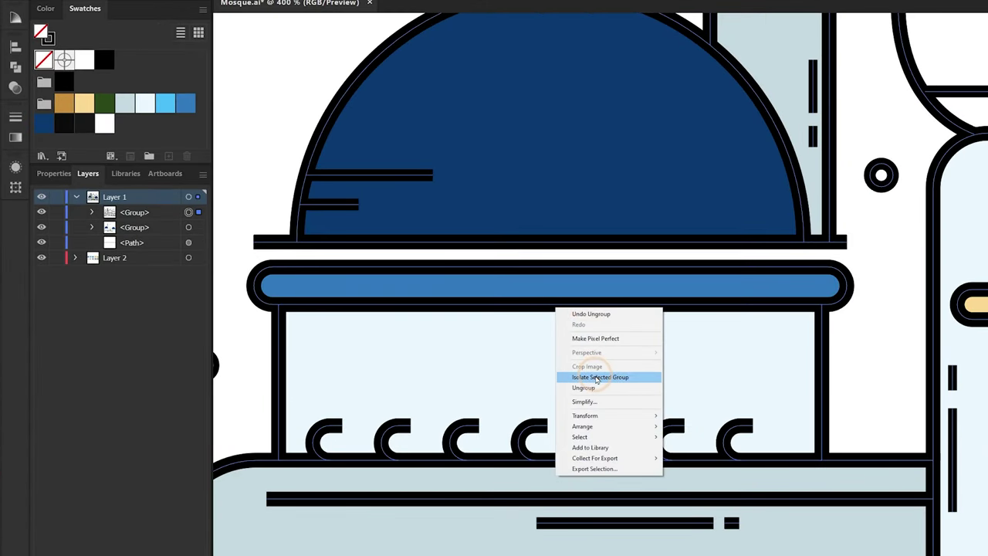
click(596, 378)
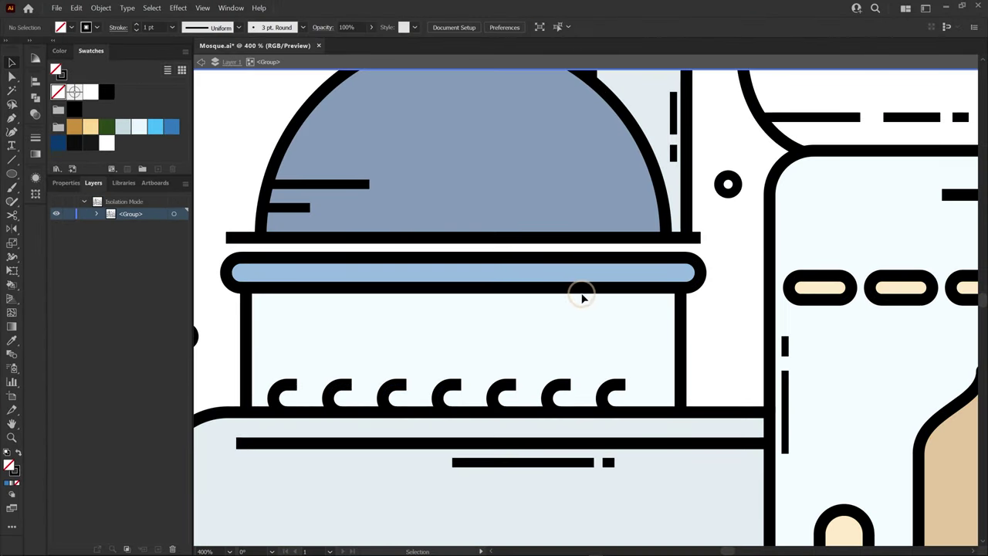
drag(595, 287, 598, 339)
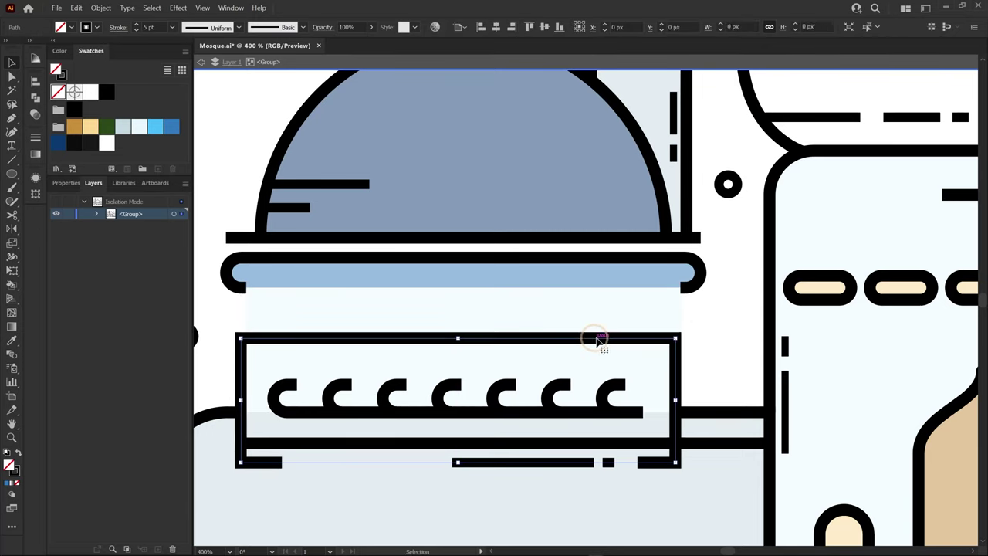
key(ctrl+z)
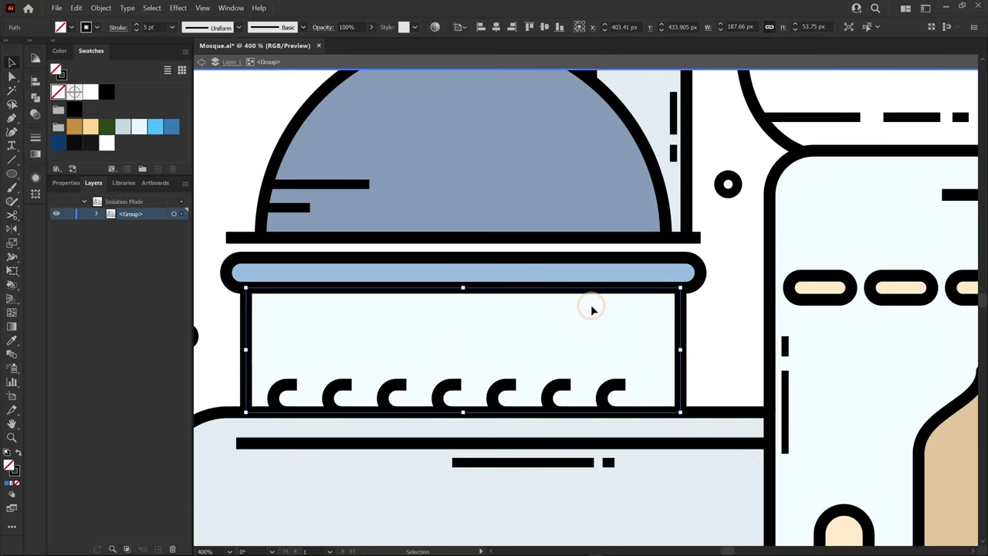
Cut away stroke pieces under the band with Scissors and extend the short stroke leftward
key(c)
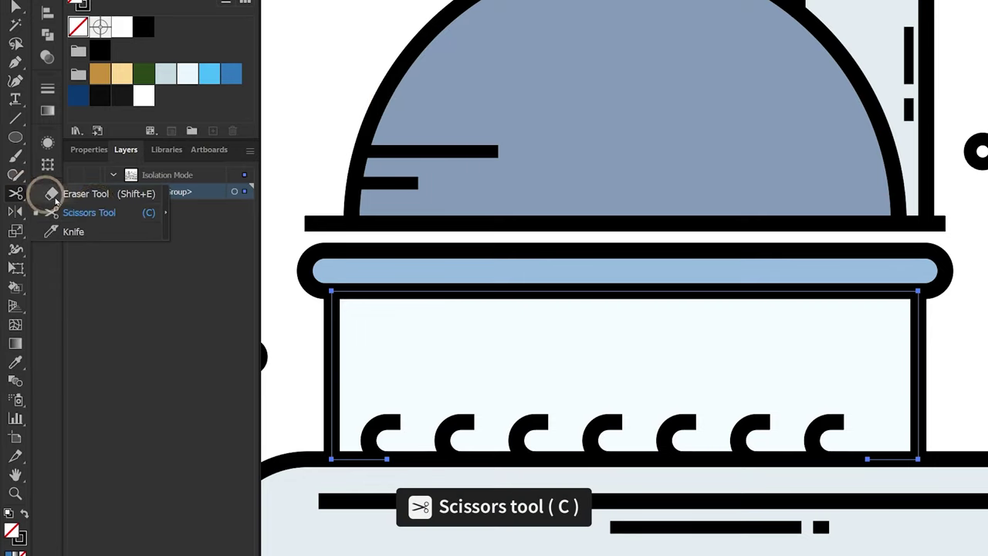
drag(17, 193, 115, 212)
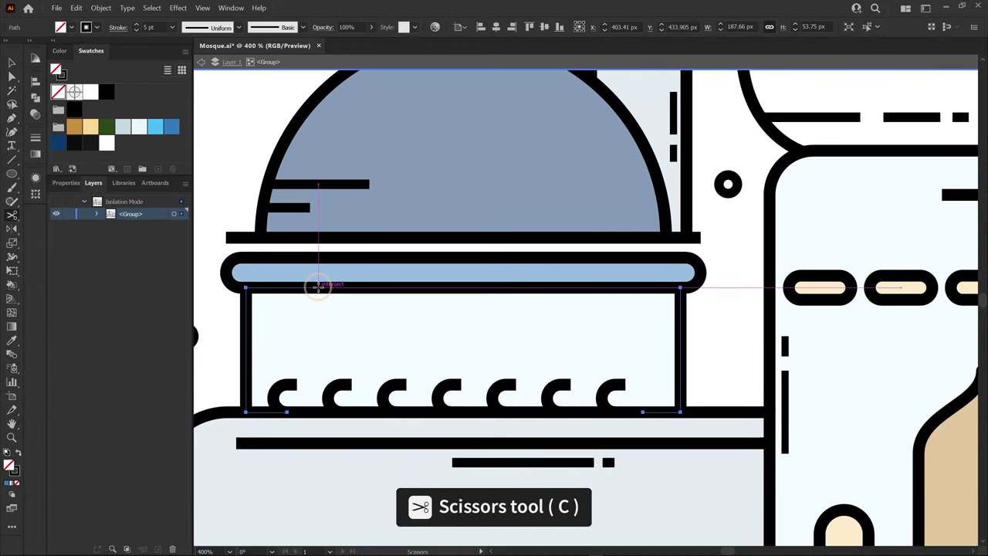
click(327, 286)
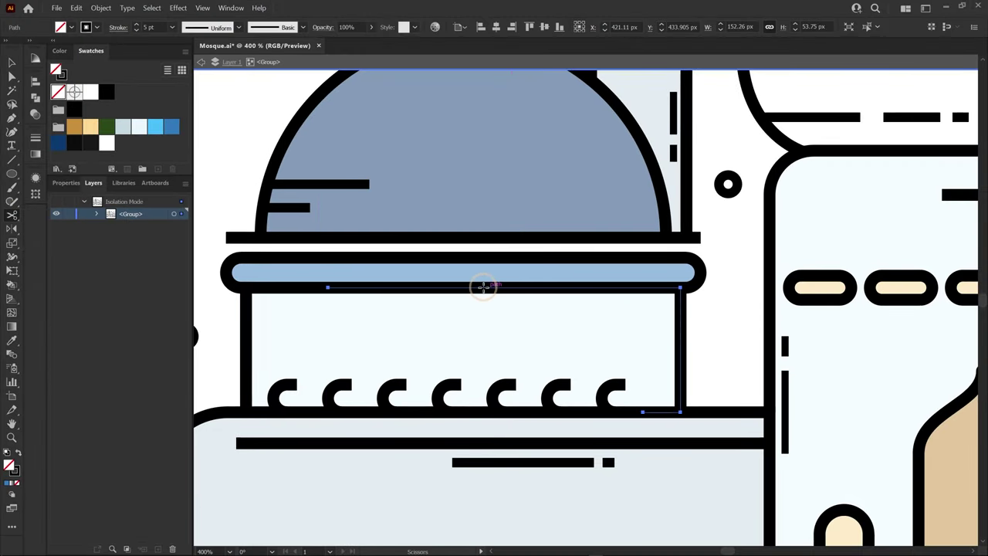
click(483, 287)
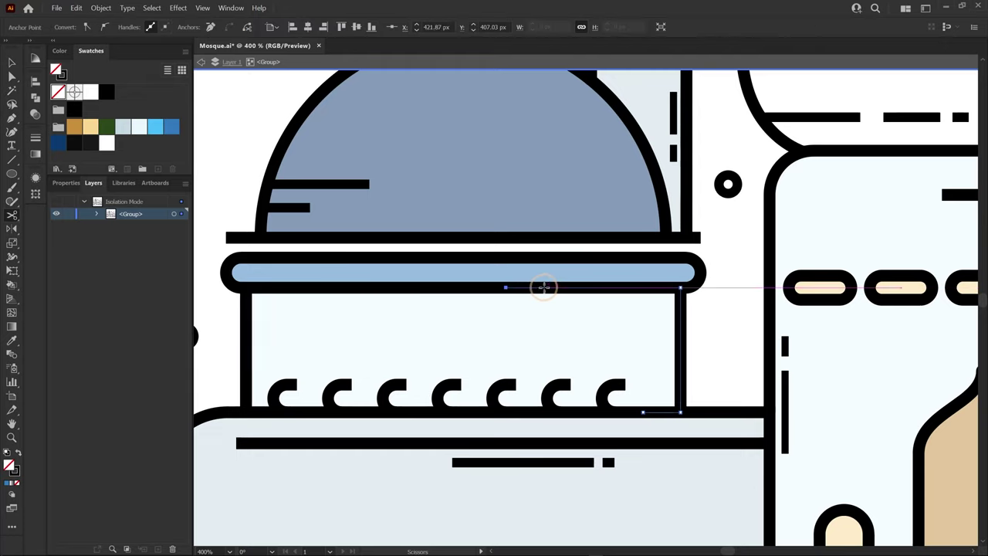
click(506, 287)
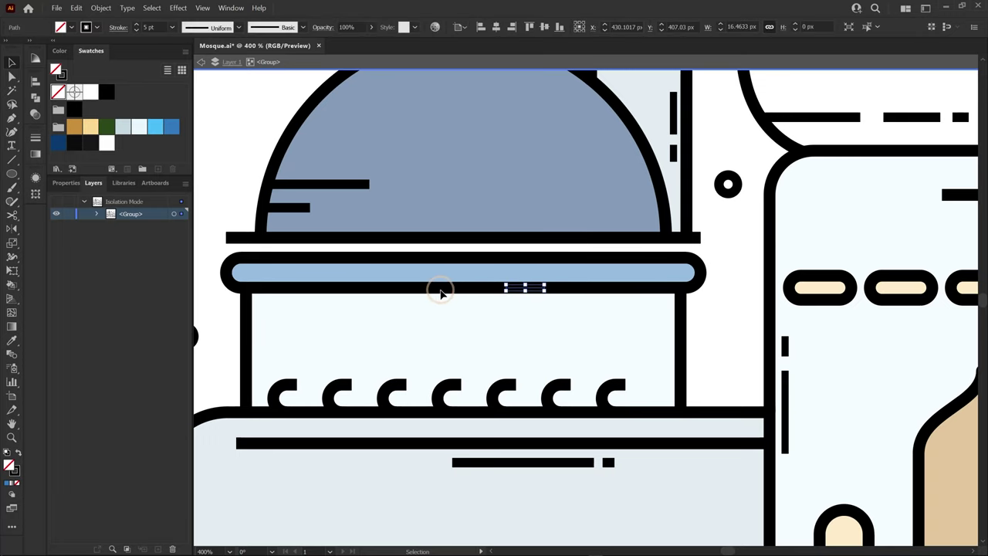
key(Delete)
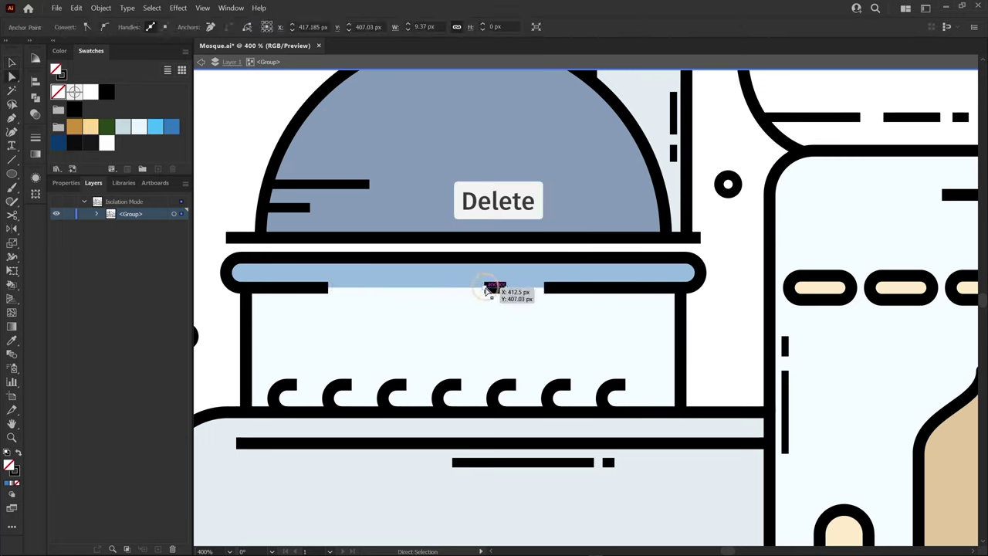
drag(484, 287, 375, 287)
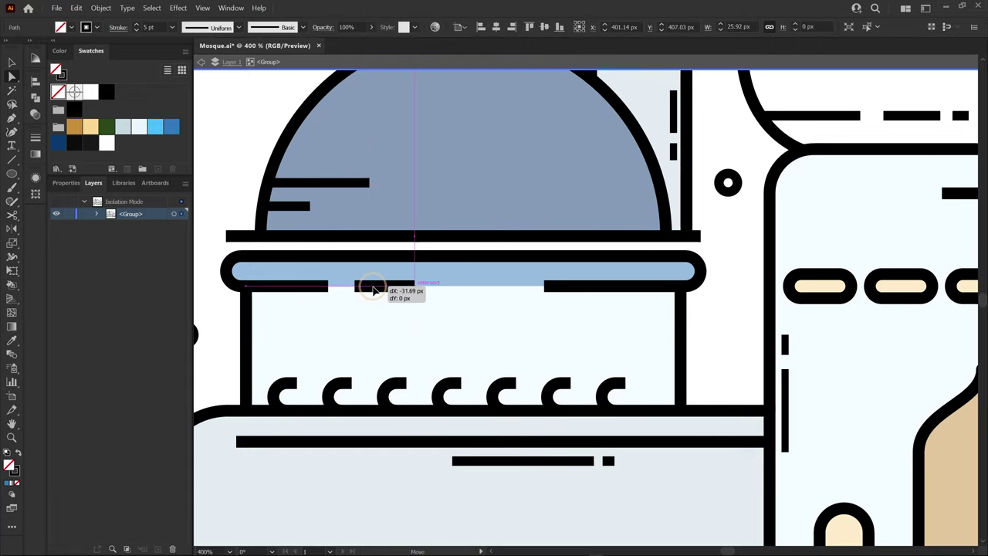
click(518, 314)
Cut the right dome's blue band bottom edge and delete the short piece between cuts
scroll(656, 335, down, 2)
scroll(658, 334, right, 5)
scroll(571, 324, up, 2)
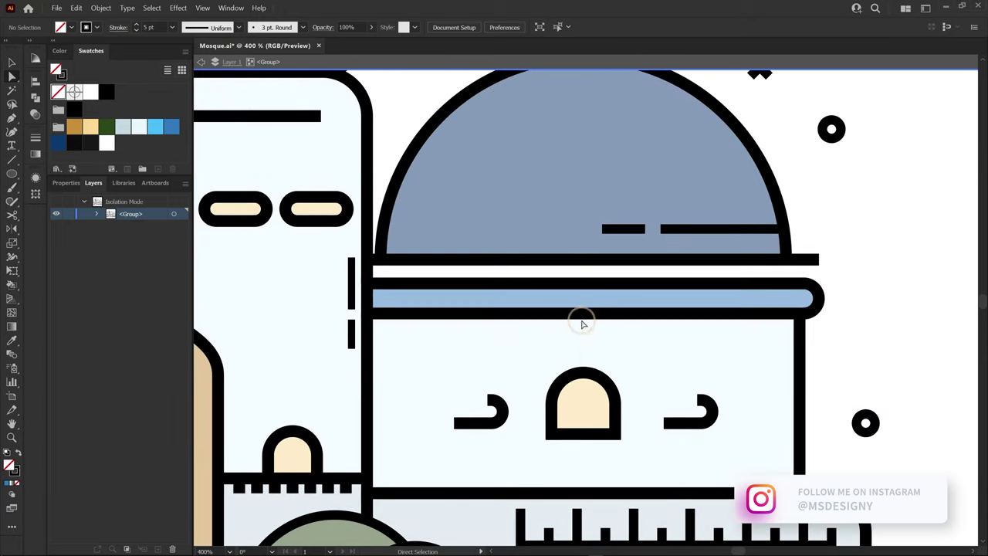
click(565, 315)
key(c)
click(498, 313)
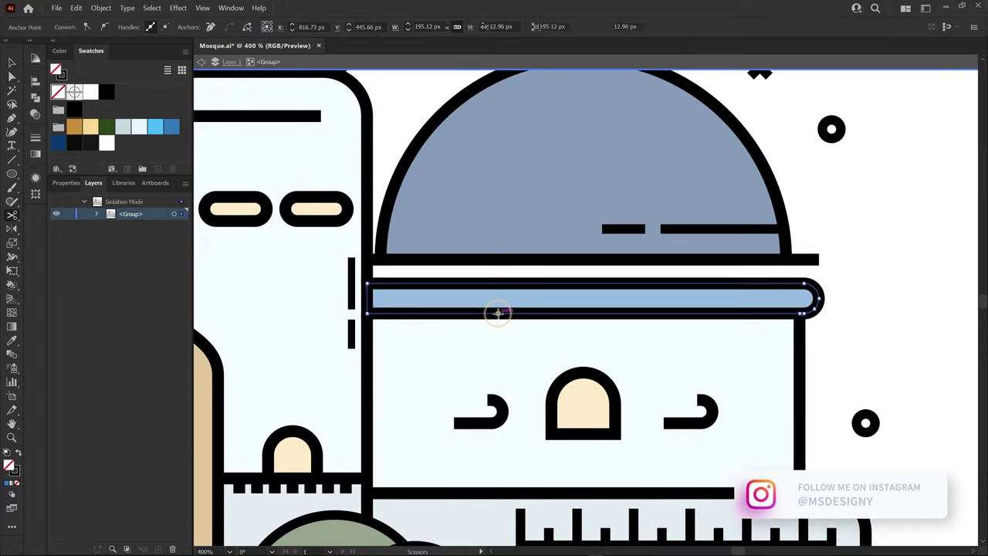
click(594, 312)
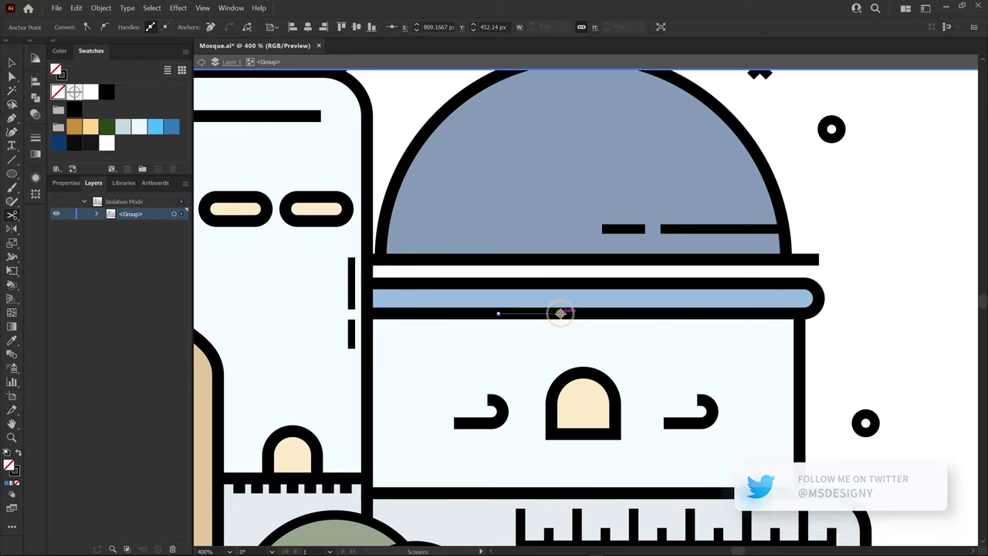
key(Delete)
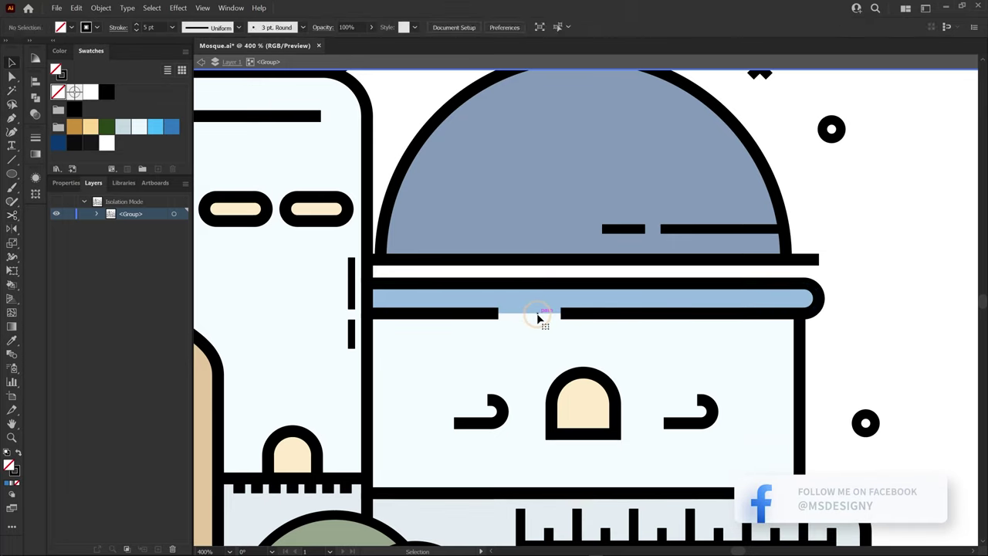
click(585, 312)
Widen the band's gap by dragging both end anchors outward, then zoom out
key(a)
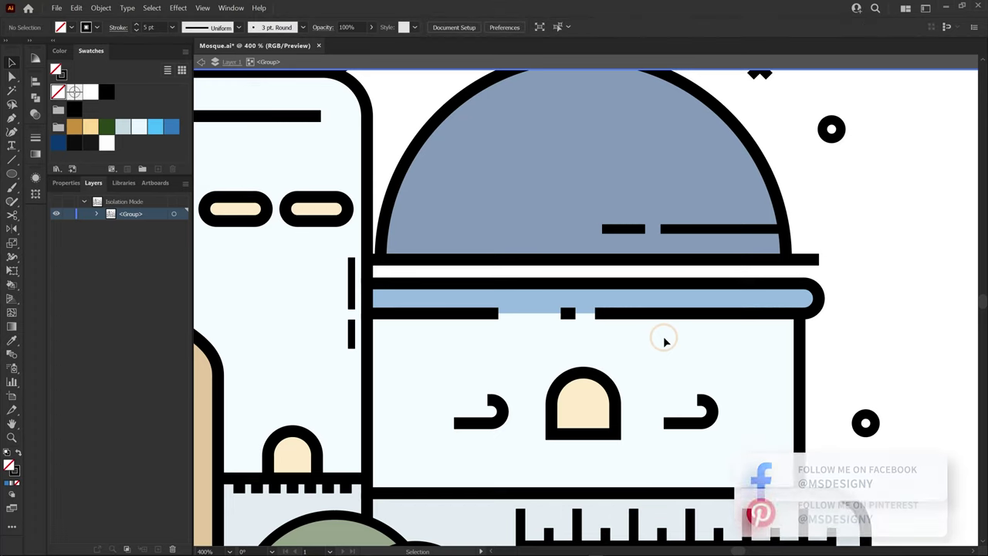
click(494, 316)
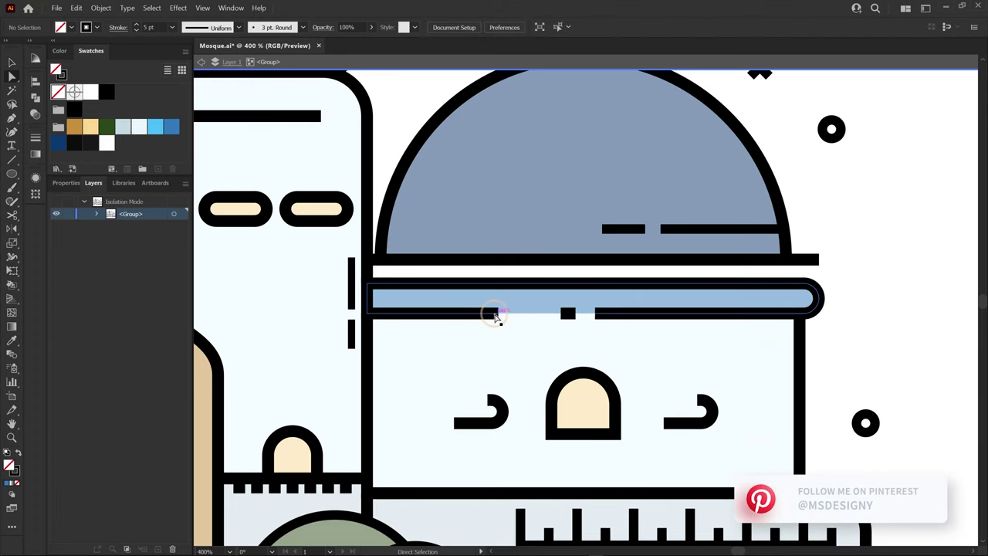
drag(494, 314, 454, 314)
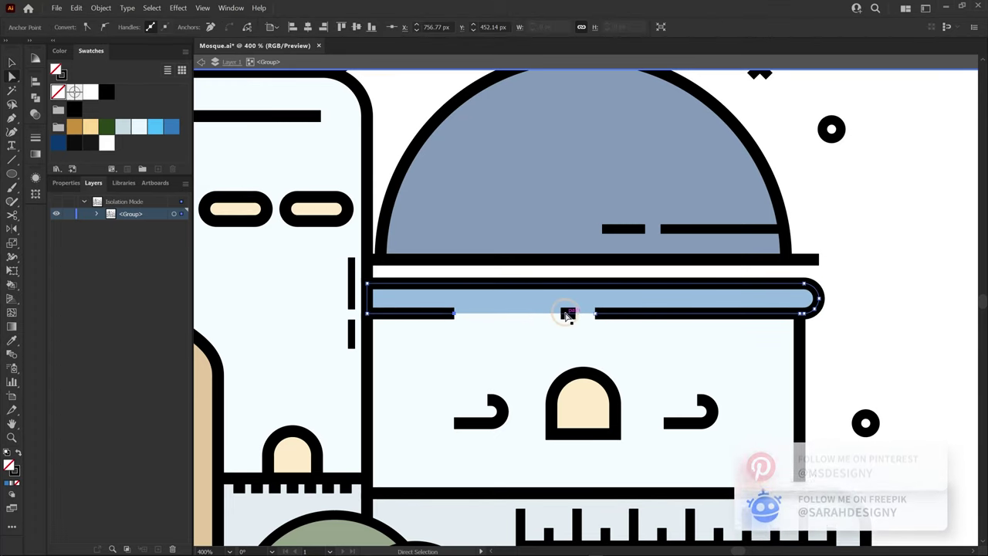
drag(596, 314, 632, 314)
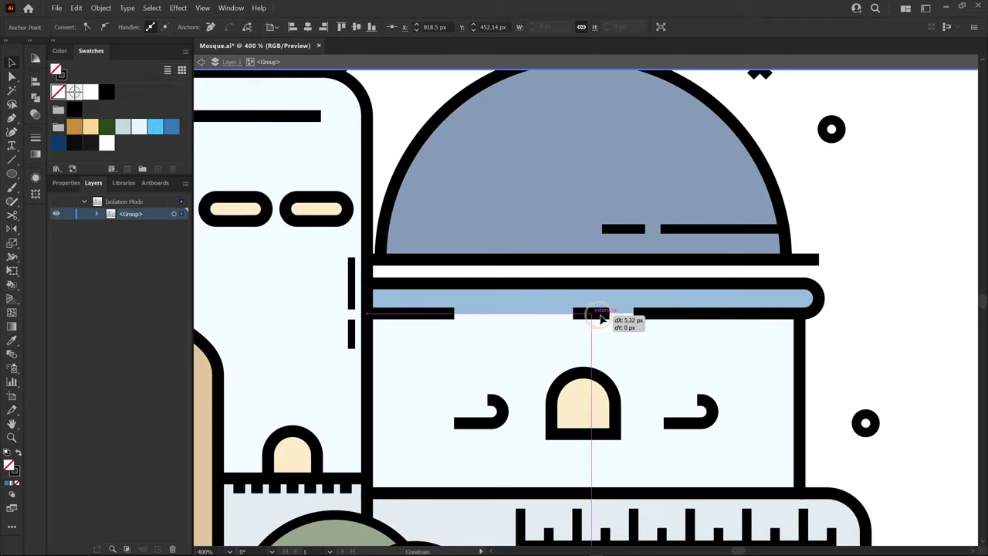
key(ctrl+shift+a)
key(v)
key(ctrl+minus)
scroll(695, 340, up, 3)
scroll(664, 324, left, 5)
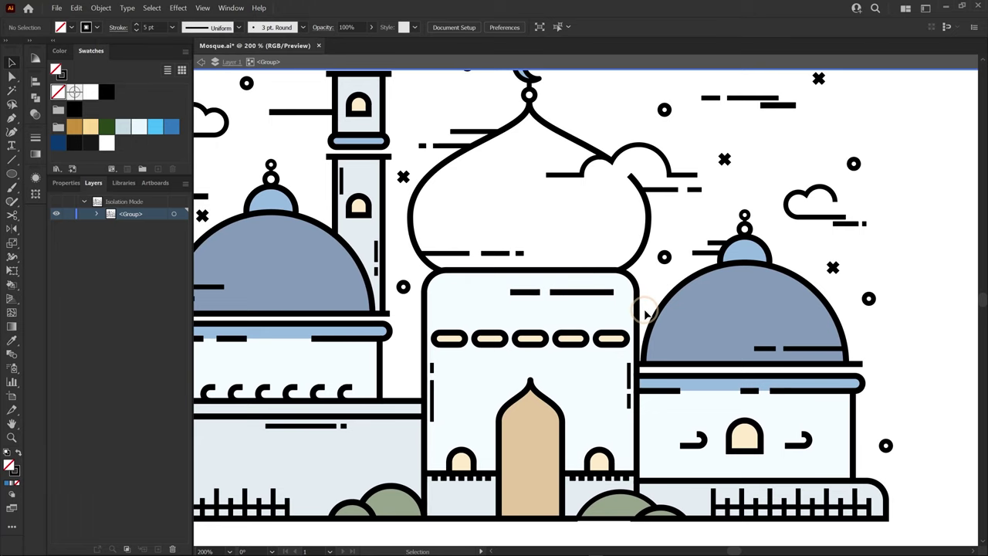
scroll(618, 176, down, 1)
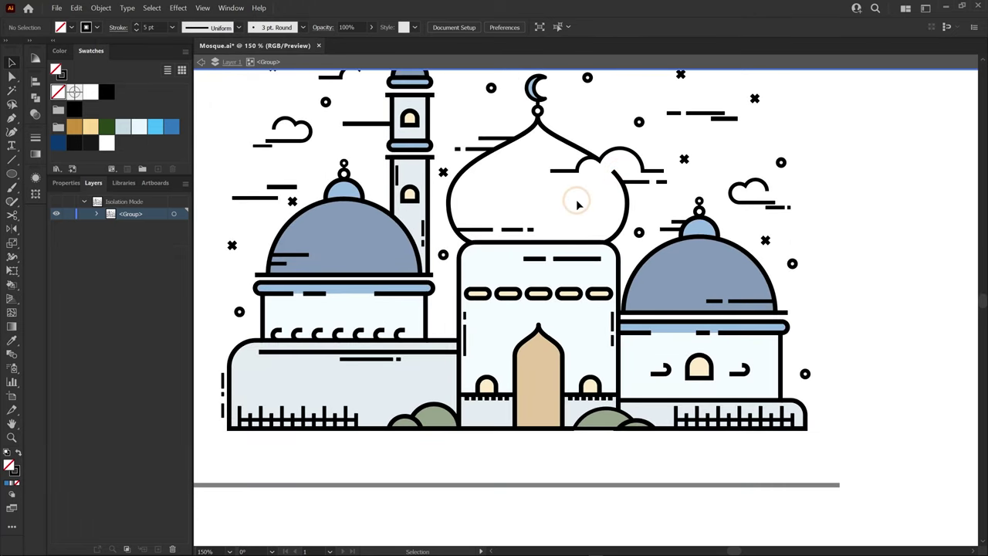
scroll(577, 203, down, 1)
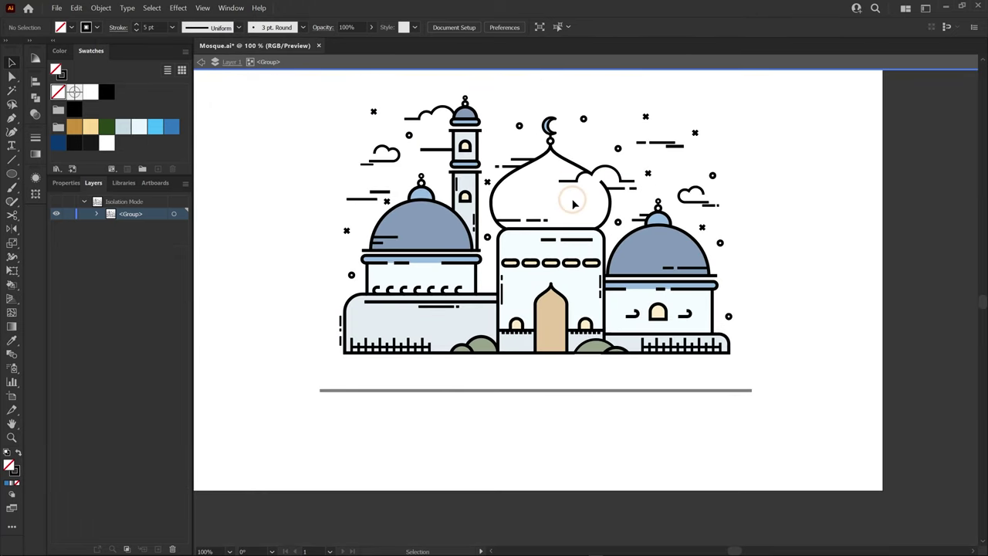
scroll(594, 224, up, 2)
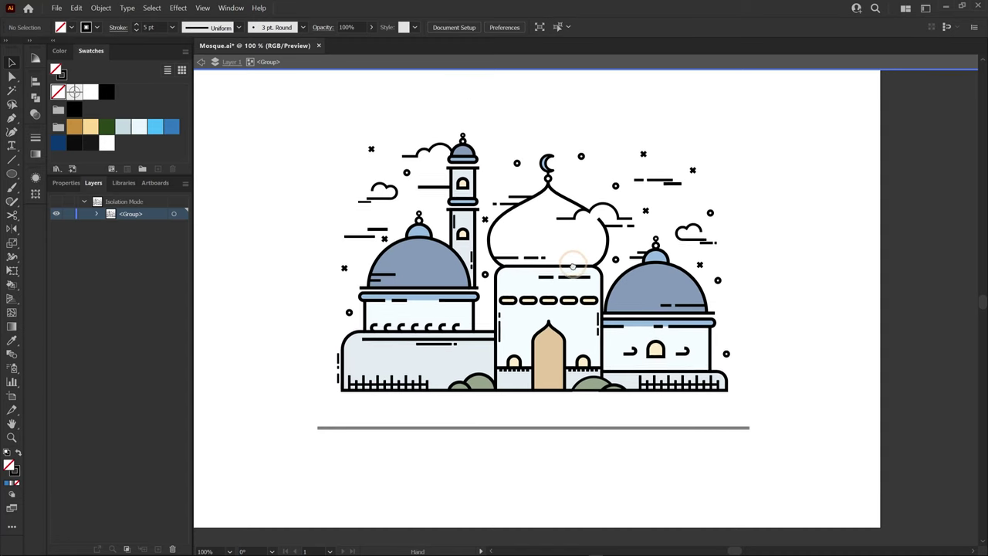
Marquee-select the mosque artwork and expand its strokes into filled shapes
drag(774, 126, 295, 435)
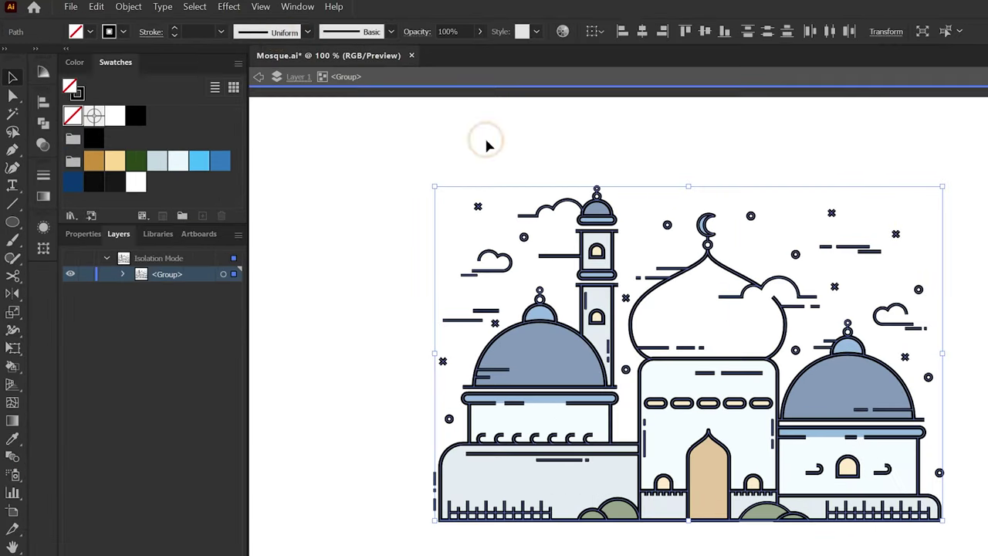
click(128, 8)
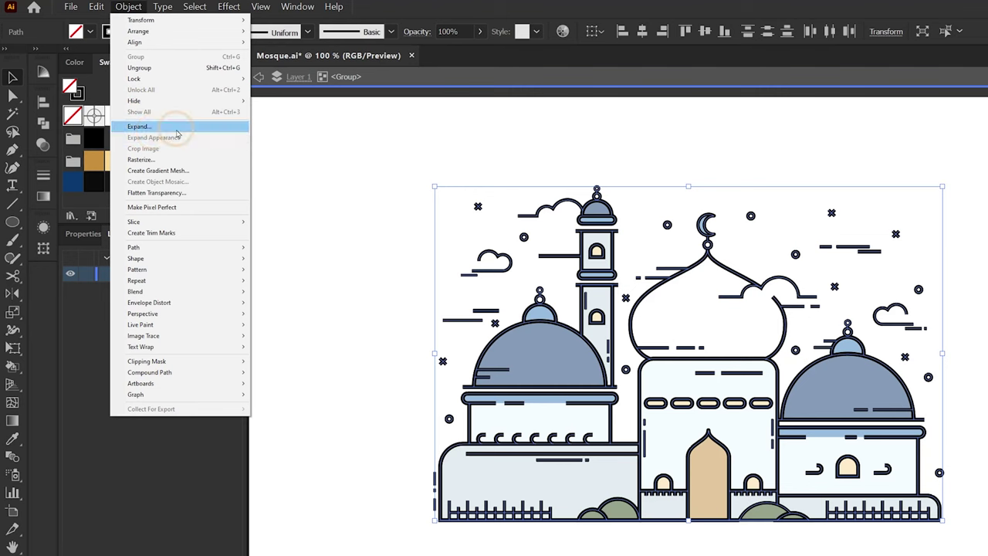
click(166, 128)
click(379, 467)
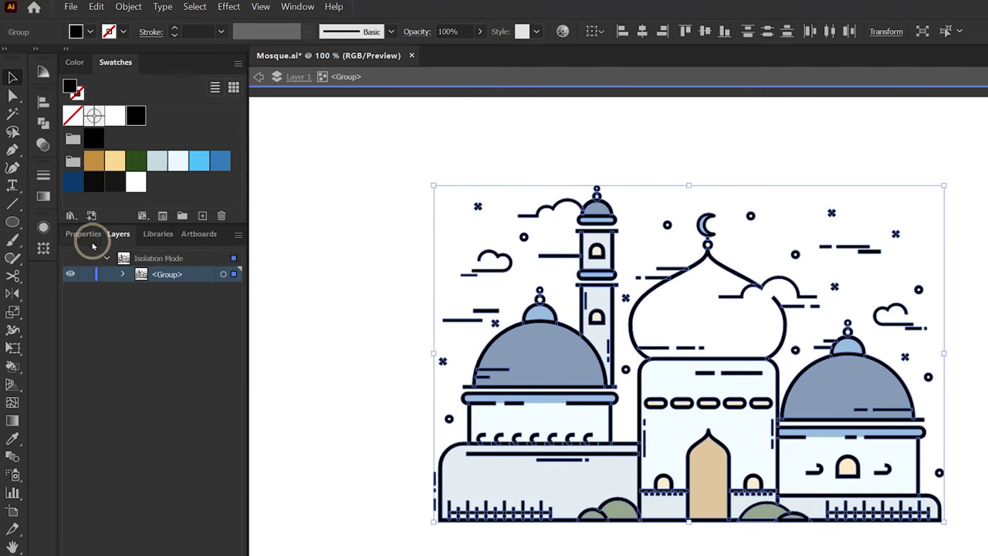
Unite the expanded shapes with Pathfinder and deselect the artwork
key(shift+ctrl+F9)
click(42, 123)
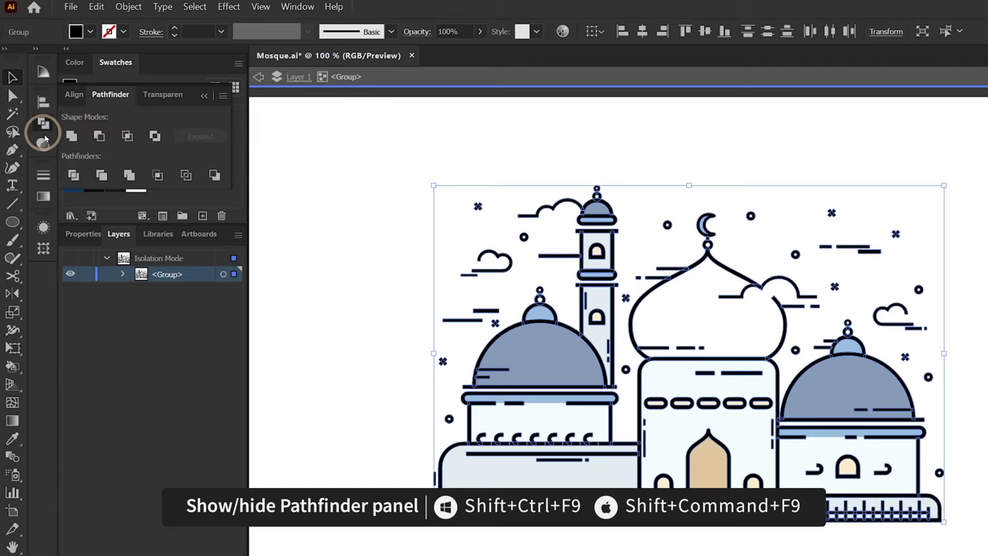
click(71, 136)
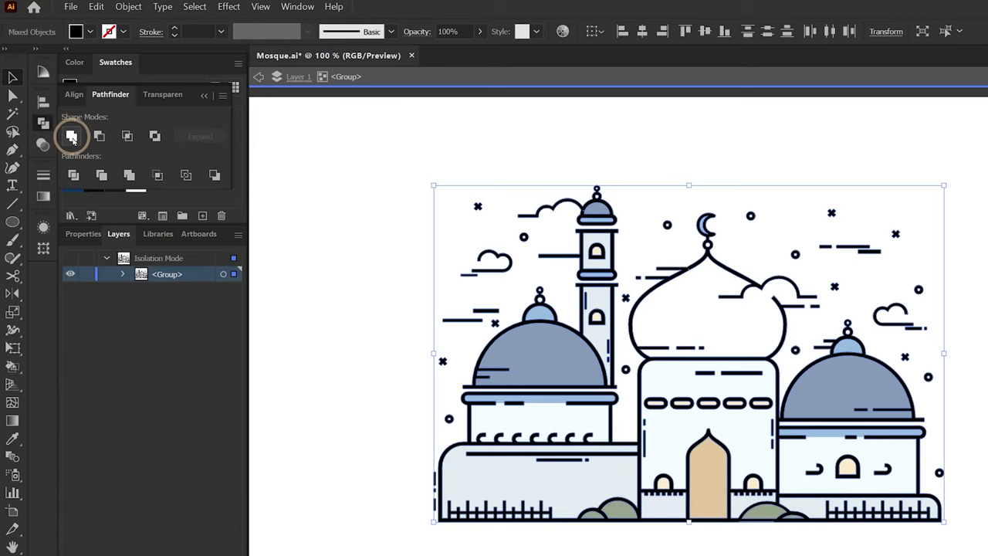
click(44, 123)
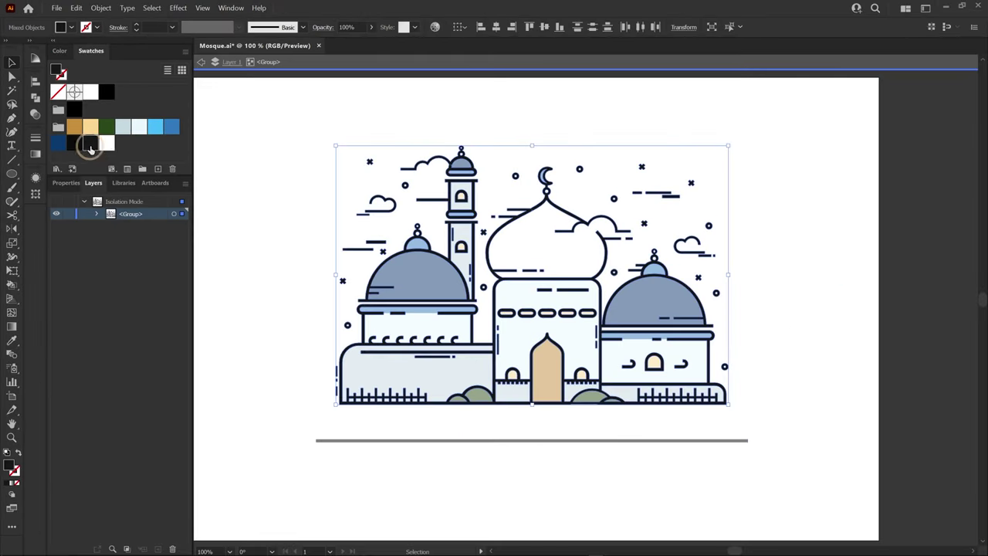
click(282, 189)
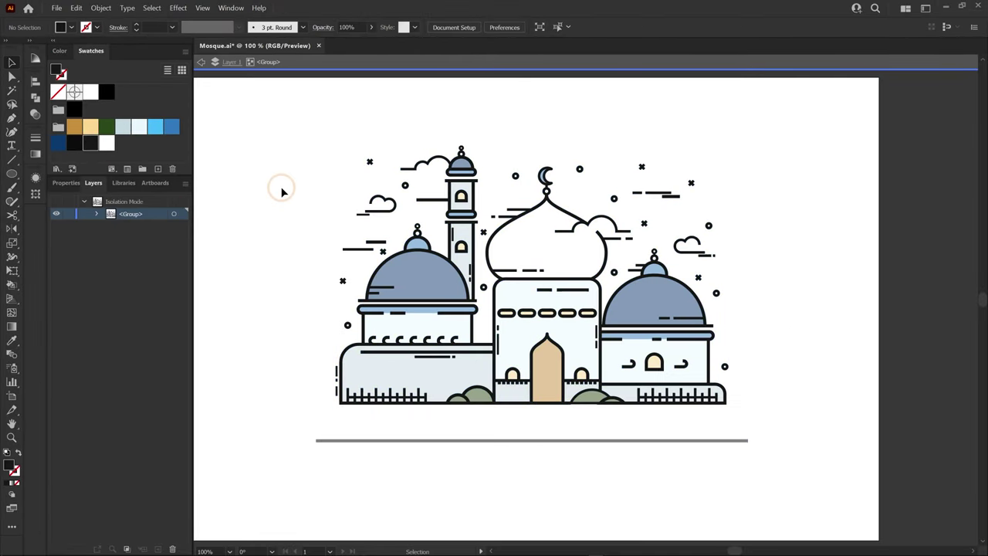
Draw a rectangle over the dome outline's tip and position it against the cloud line
scroll(582, 236, up, 5)
scroll(476, 150, up, 1)
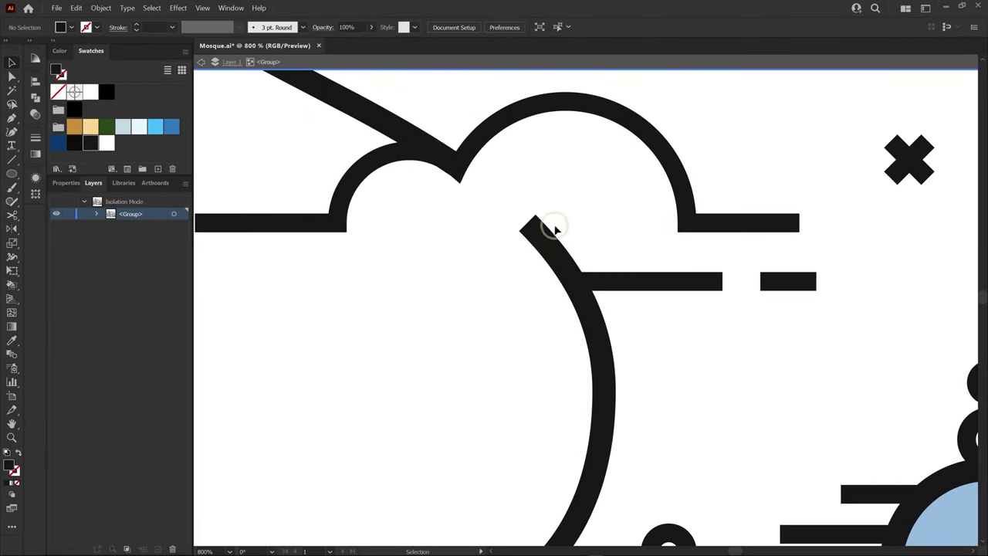
key(m)
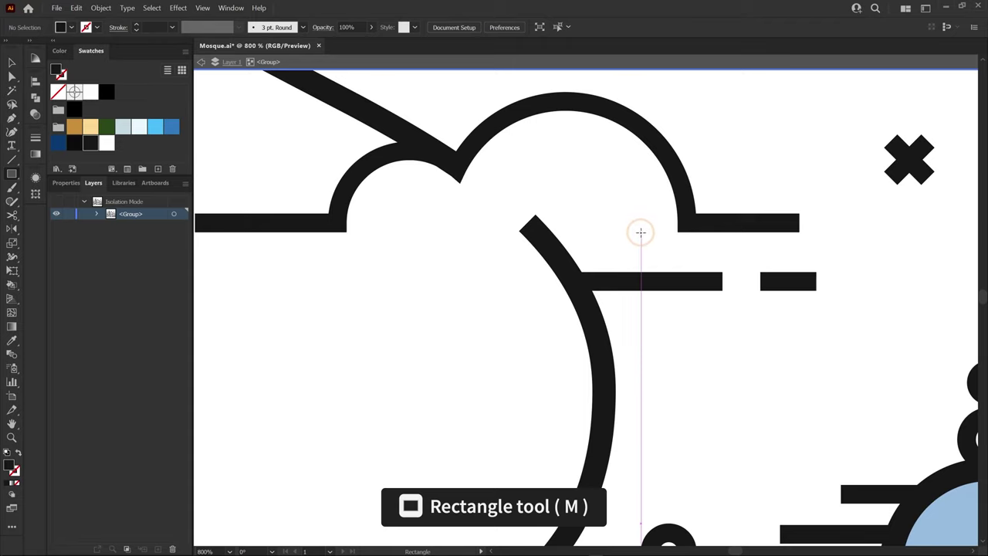
drag(641, 232, 474, 195)
key(b)
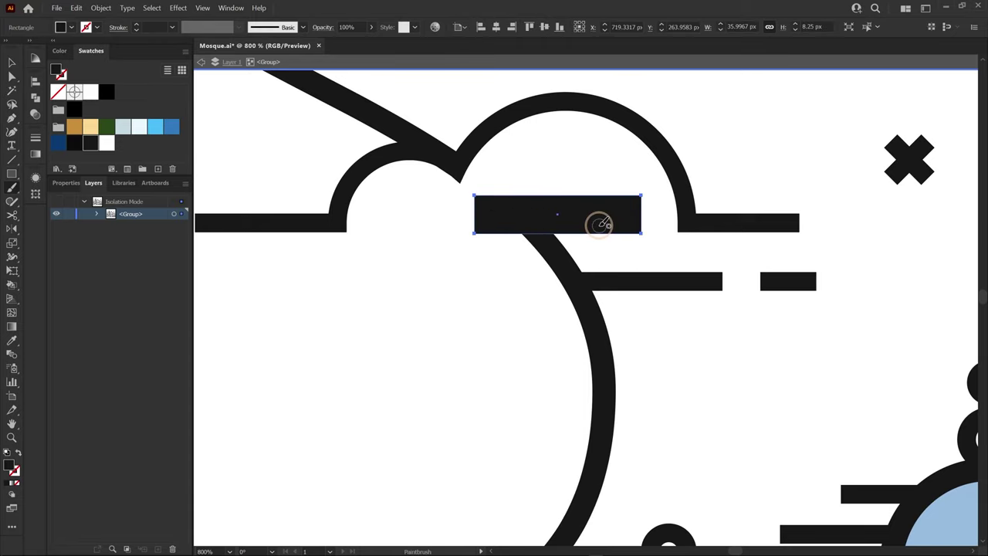
key(v)
drag(595, 227, 635, 226)
scroll(648, 232, up, 3)
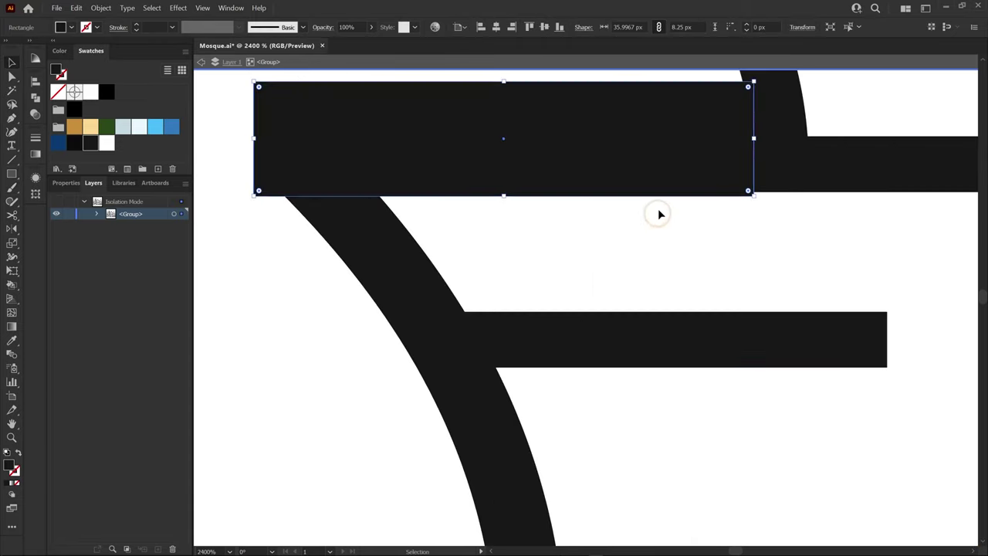
drag(683, 186, 679, 180)
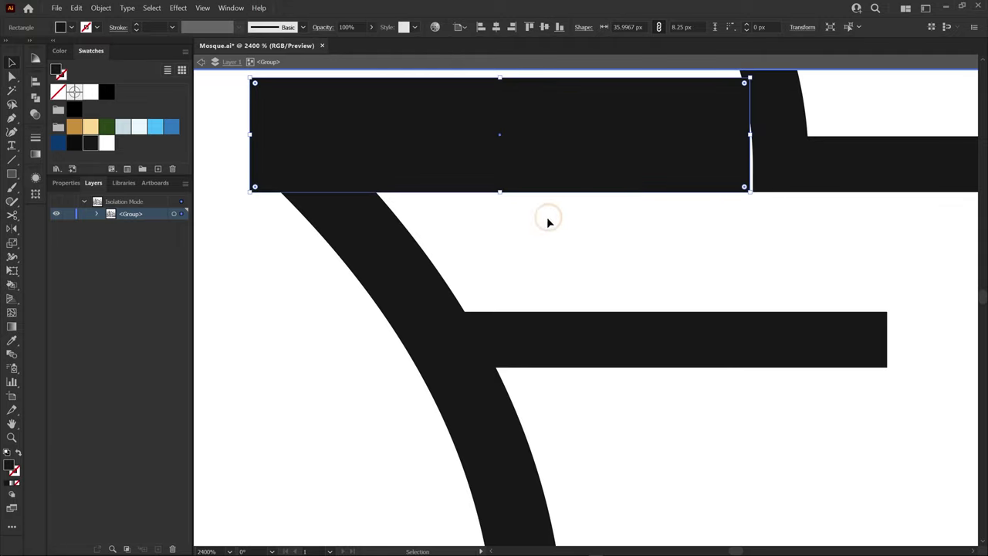
drag(648, 216, 644, 214)
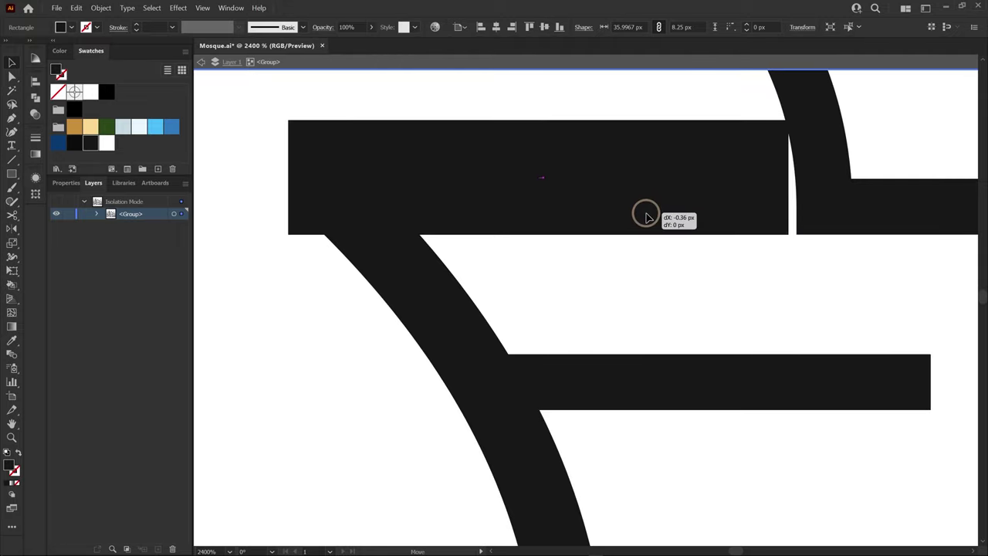
key(shift+m)
mouse_move(485, 236)
mouse_down()
mouse_move(702, 221)
mouse_move(549, 230)
mouse_up()
Erase the rectangle and the curve's tip with the Shape Builder tool
key(ctrl+a)
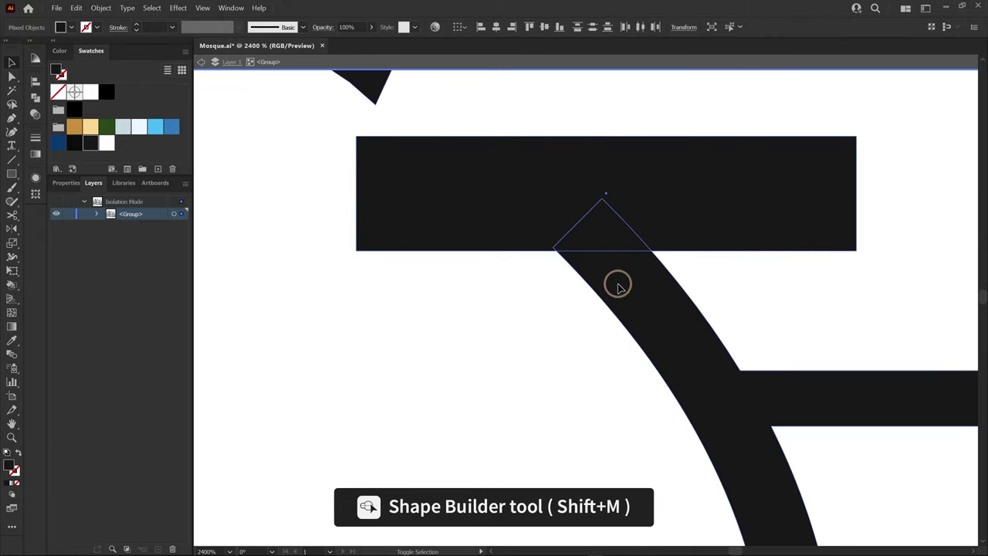
drag(686, 238, 520, 218)
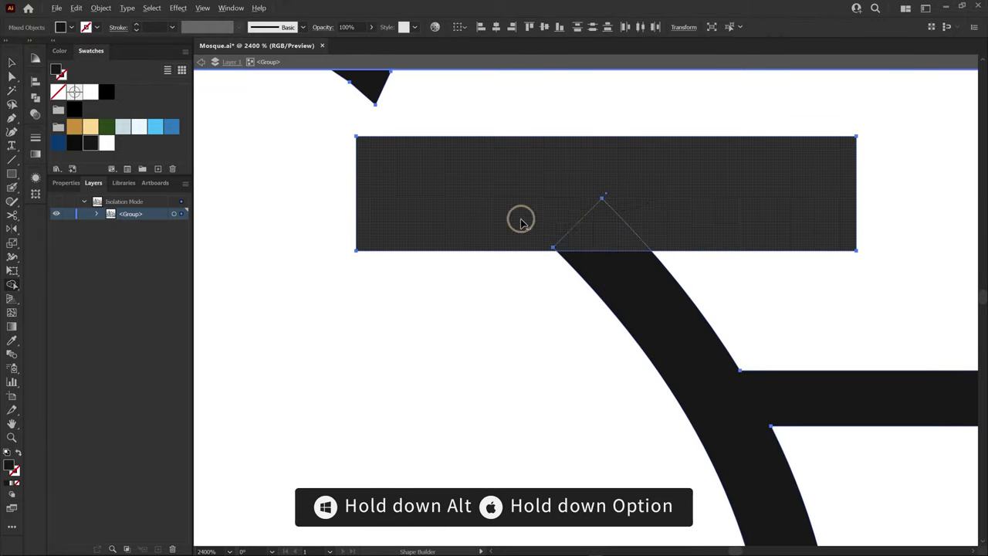
alt+scroll(770, 194, down, 3)
alt+scroll(771, 194, down, 3)
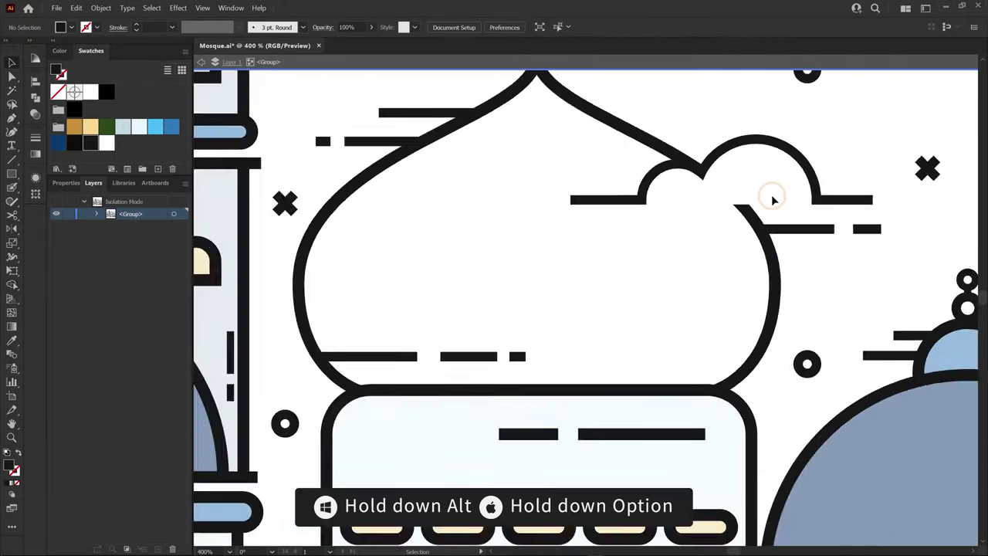
alt+scroll(771, 194, down, 3)
alt+scroll(872, 200, down, 1)
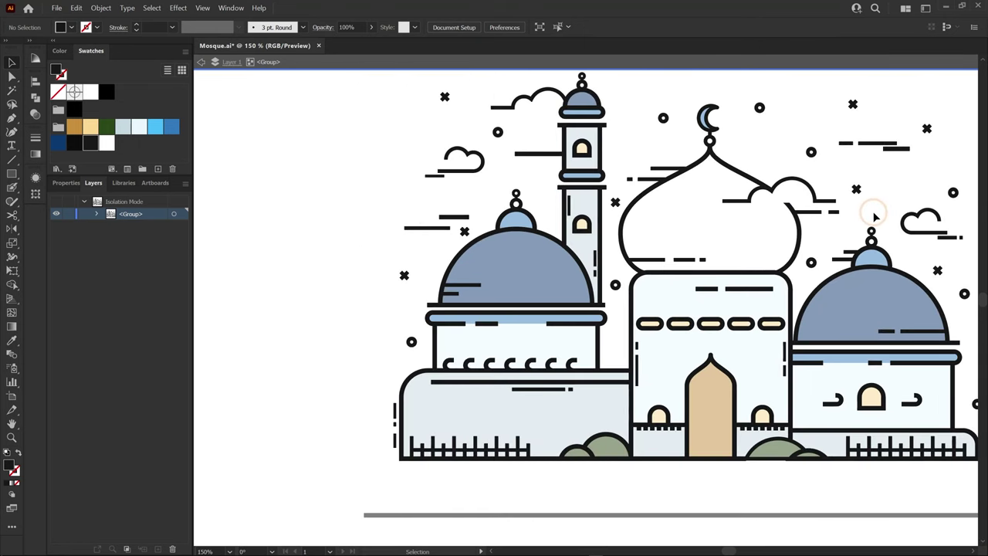
Nudge the small dash beside the right cloud slightly into place
drag(834, 233, 706, 251)
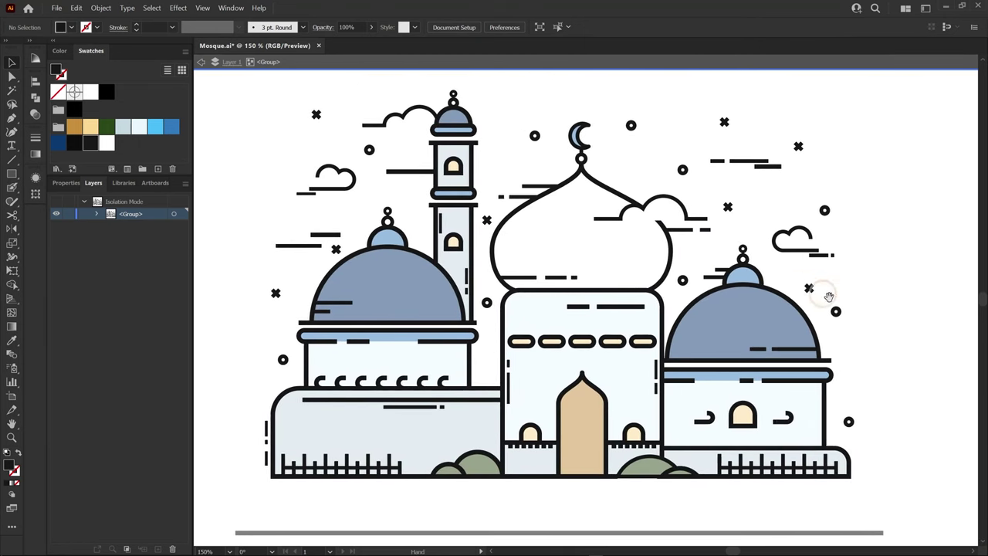
alt+scroll(849, 260, up, 4)
mouse_move(772, 237)
mouse_down()
mouse_move(783, 243)
mouse_move(742, 244)
mouse_up()
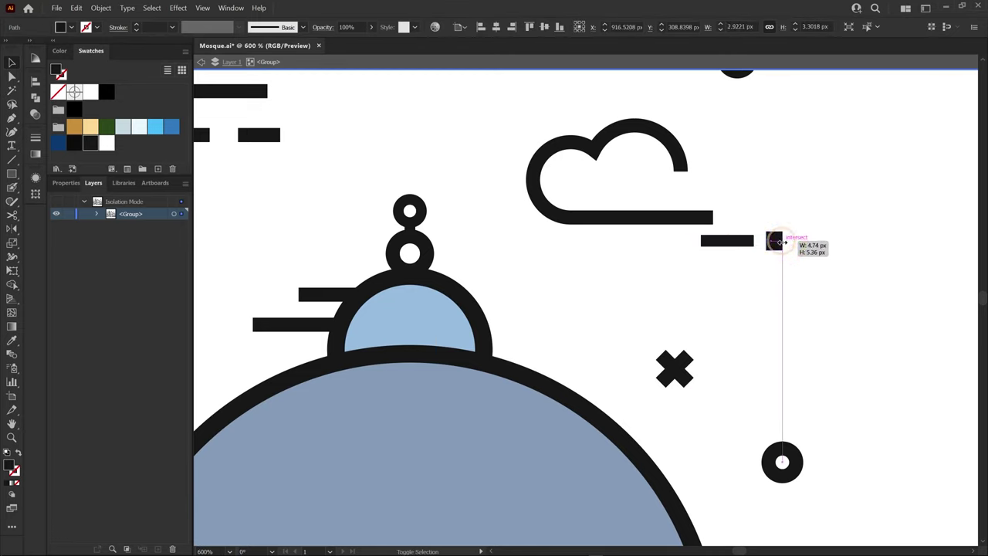
alt+scroll(836, 388, down, 3)
alt+scroll(452, 347, down, 2)
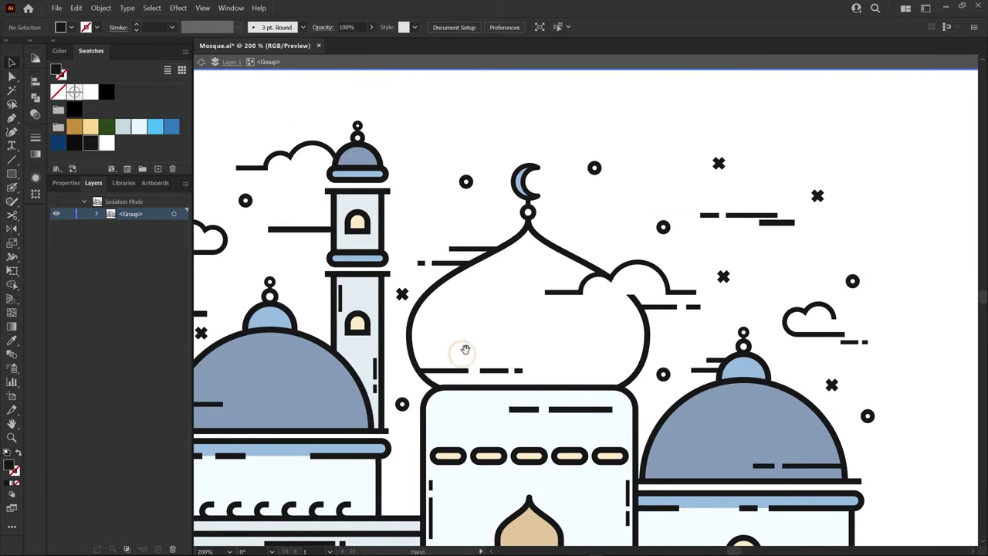
drag(786, 230, 786, 227)
alt+scroll(599, 335, down, 2)
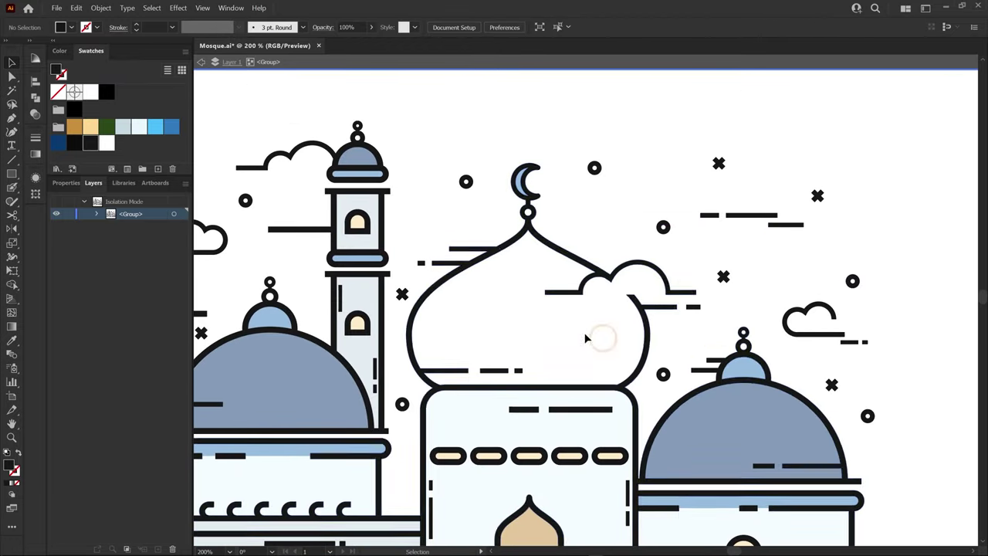
alt+scroll(600, 335, down, 2)
Exit isolation mode, then select and deselect the coloured mosque group
double_click(706, 290)
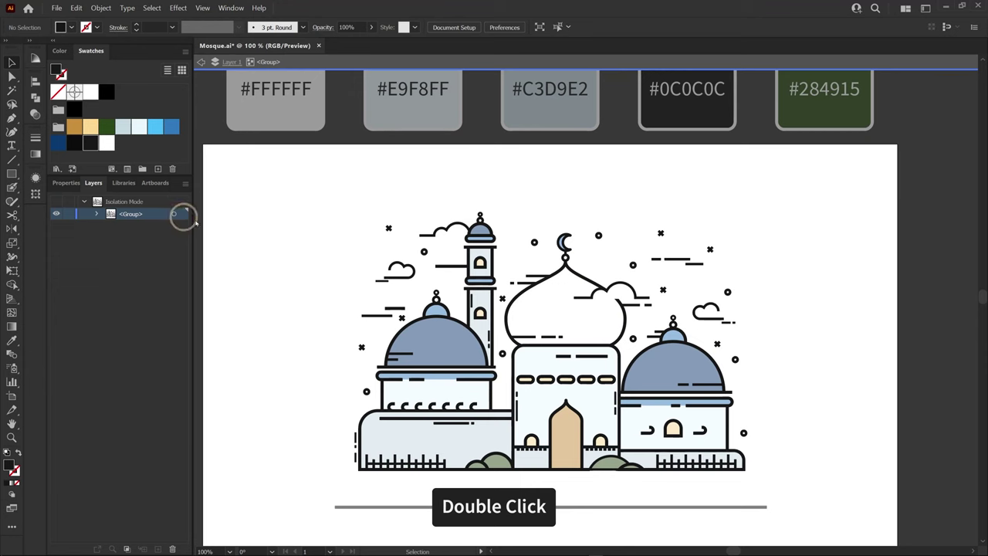
double_click(294, 247)
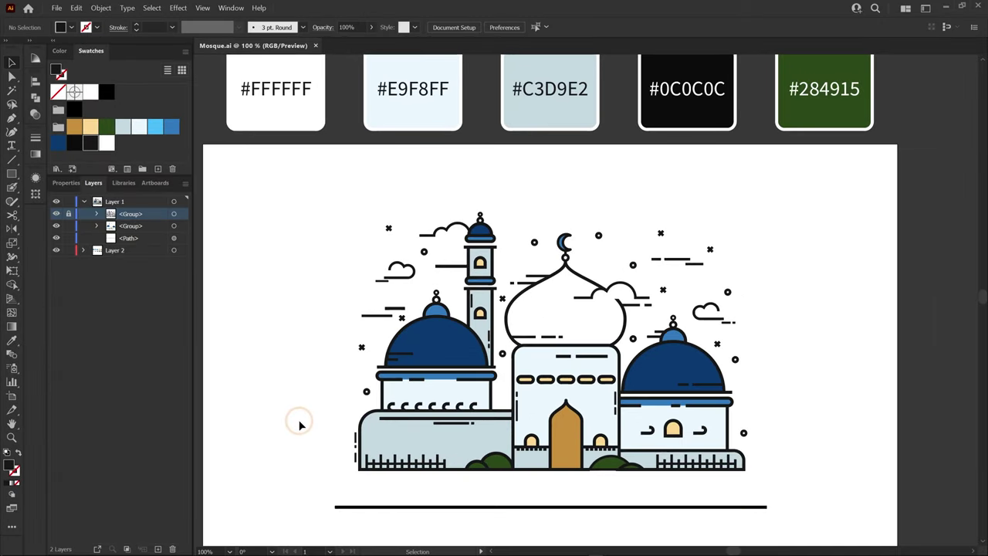
click(416, 326)
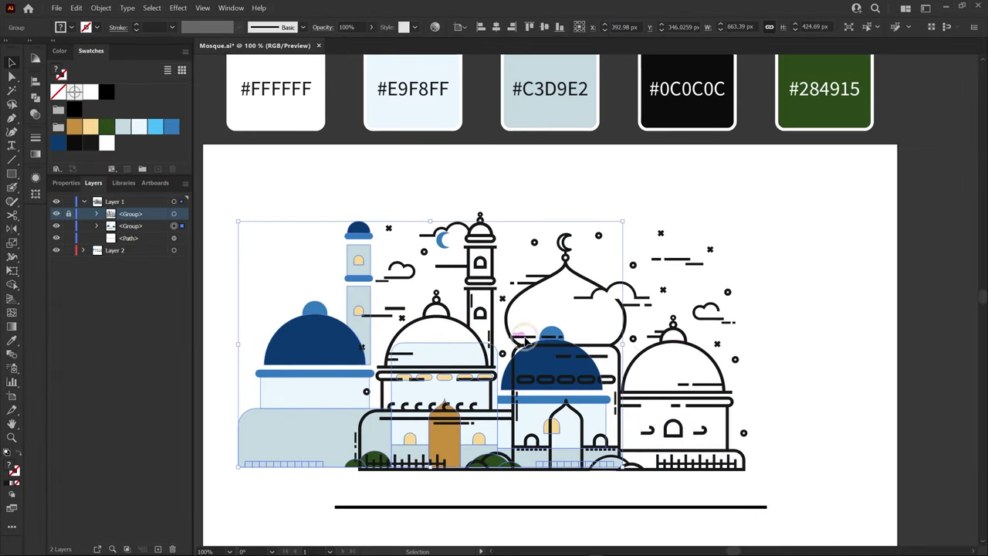
click(787, 348)
scroll(530, 327, up, 2)
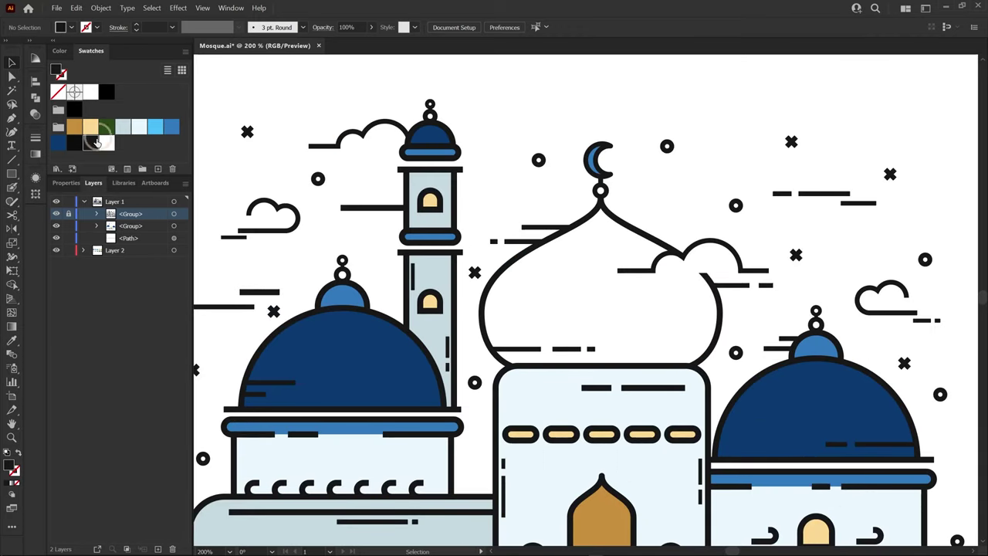
scroll(542, 335, up, 1)
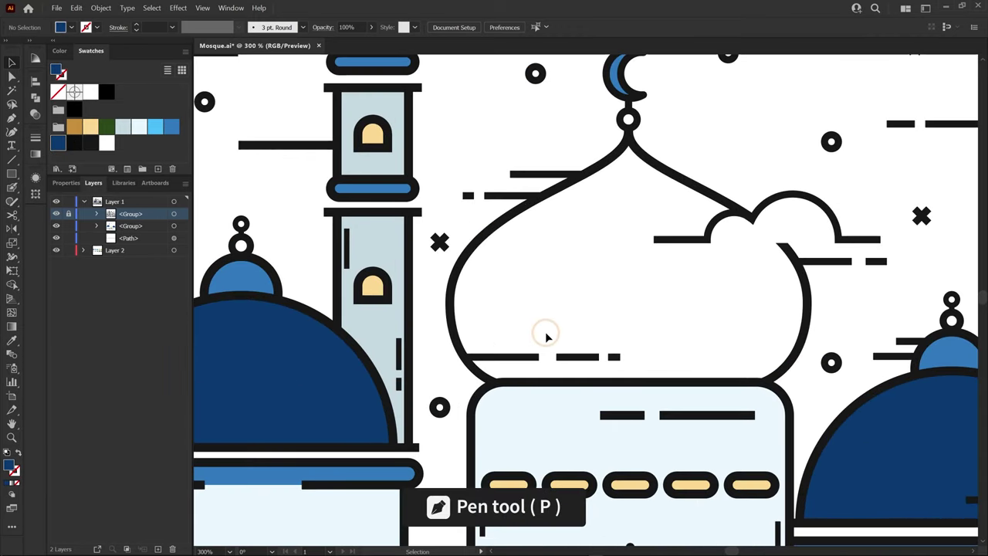
Pen-trace the central onion dome's left side from its lower corner up to the tip
click(130, 226)
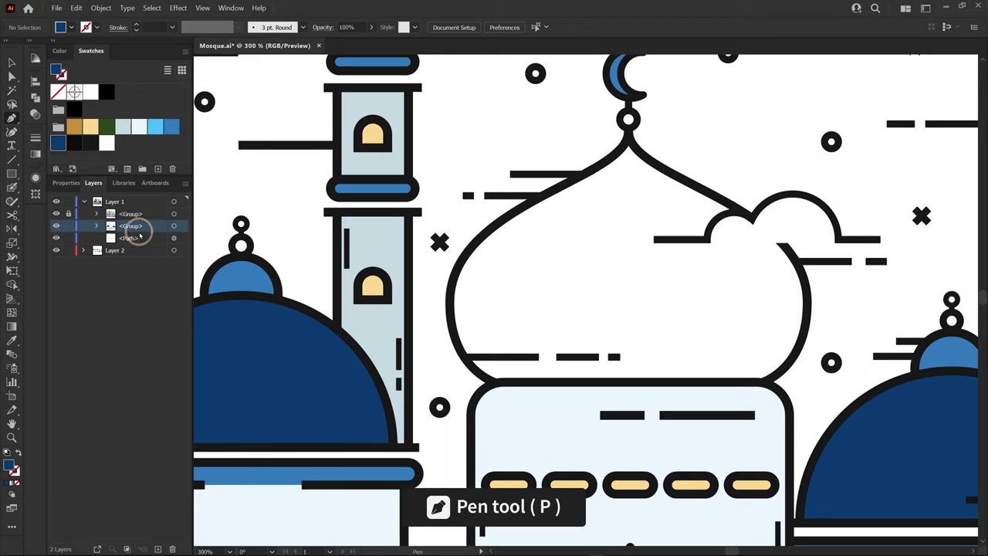
click(494, 383)
drag(449, 299, 460, 244)
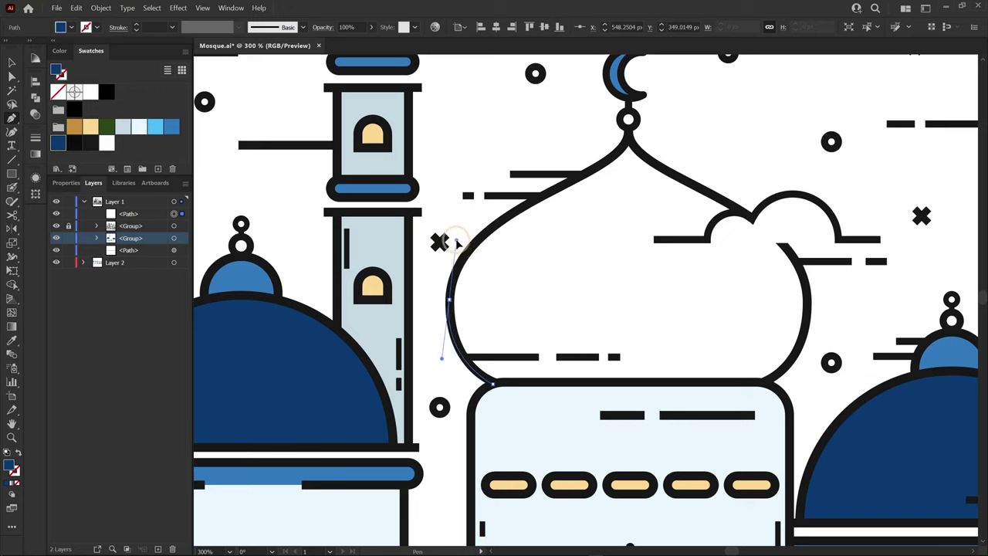
click(510, 215)
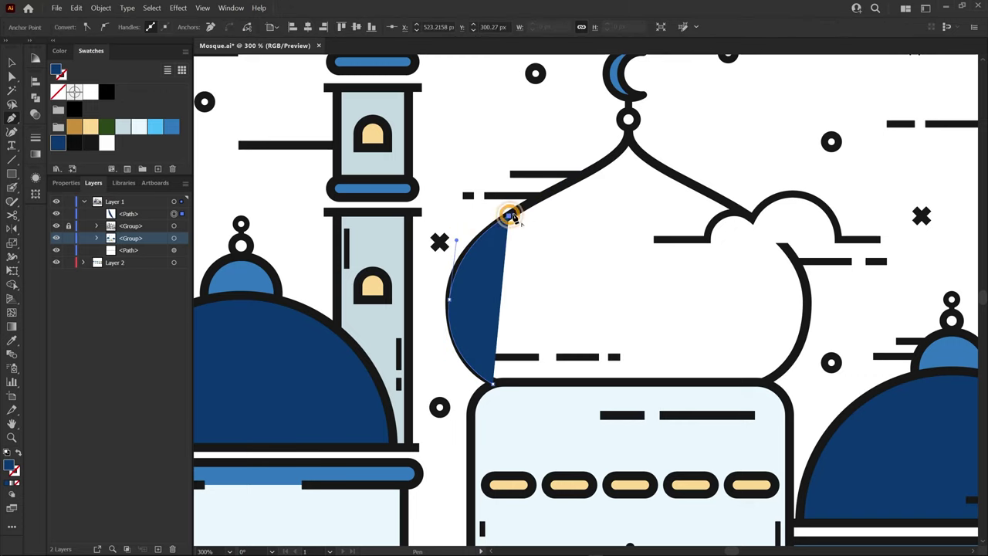
click(583, 175)
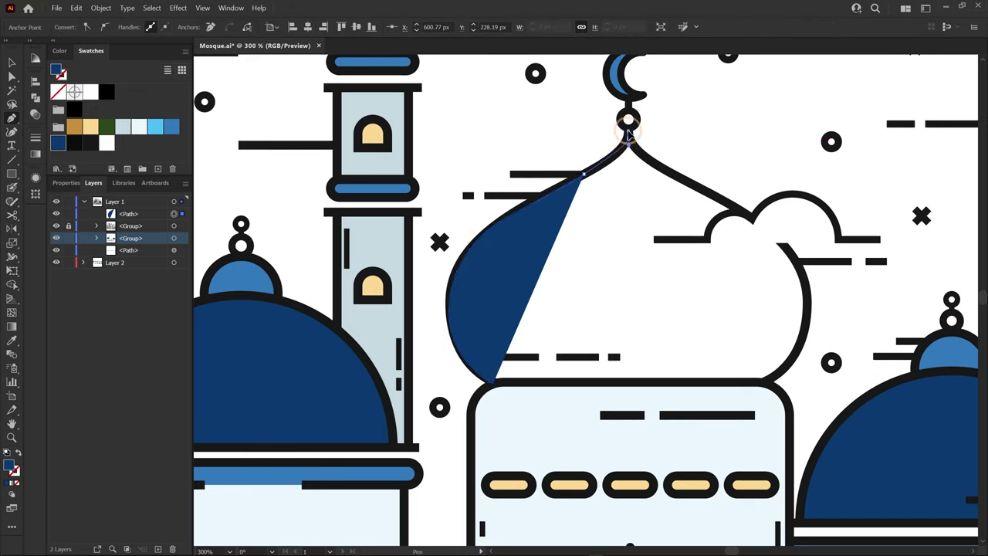
click(627, 147)
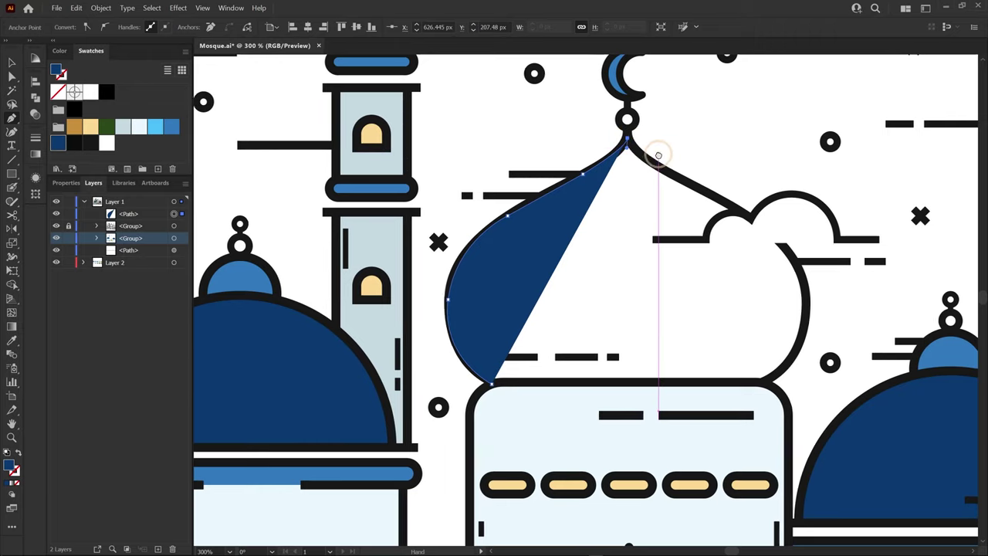
scroll(535, 154, down, 2)
scroll(606, 220, up, 5)
scroll(679, 249, down, 2)
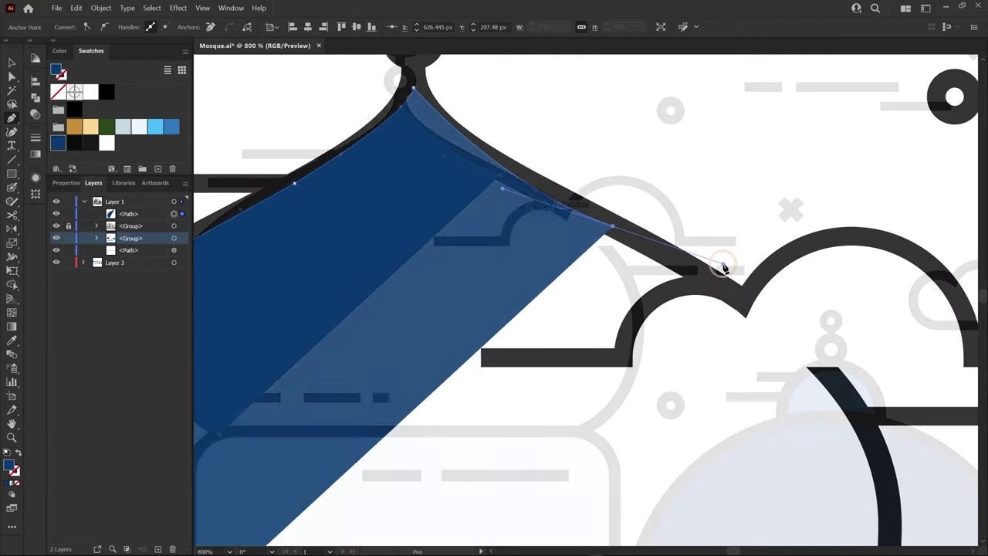
click(546, 205)
Trace the dome's right side and bottom edge, closing the dome shape
key(shift+x)
scroll(530, 212, down, 1)
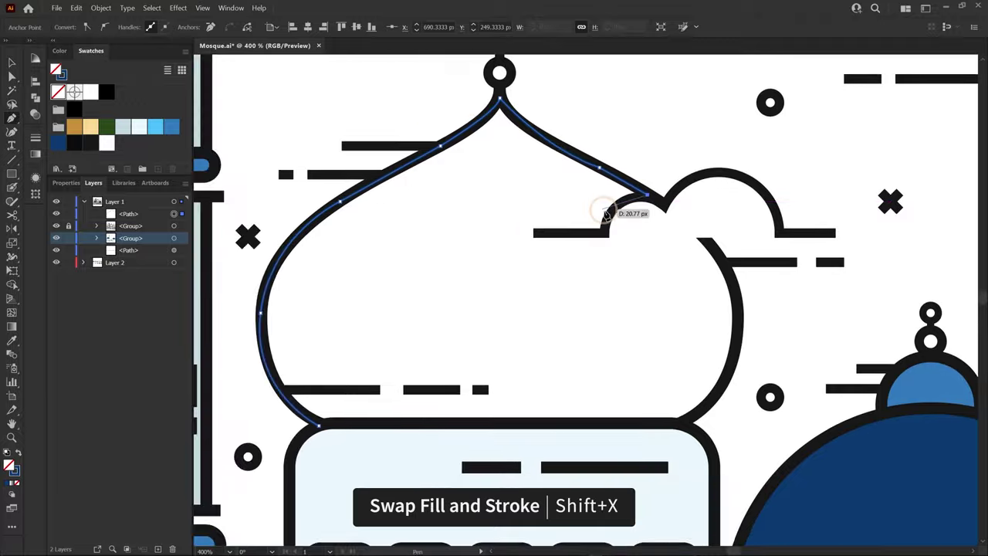
scroll(609, 211, up, 4)
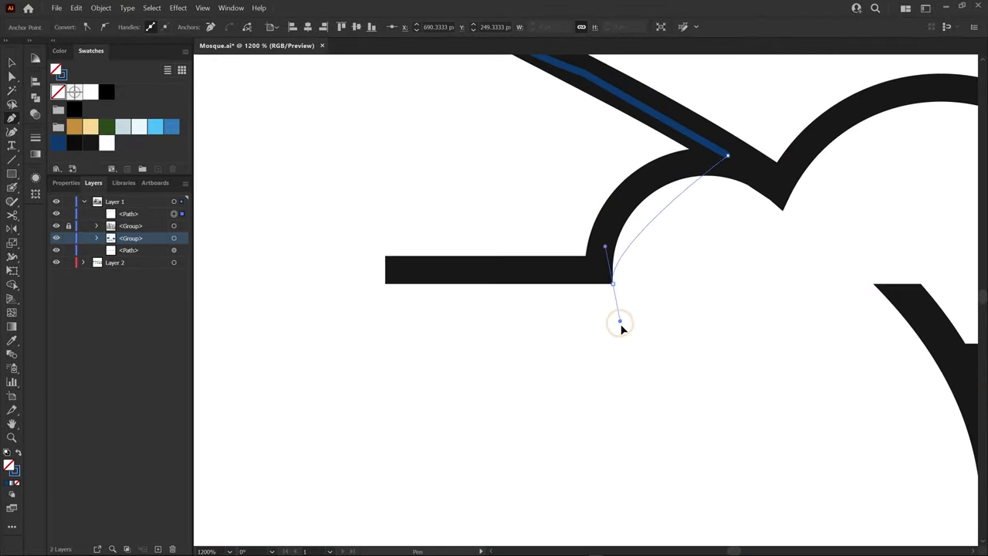
drag(622, 328, 639, 399)
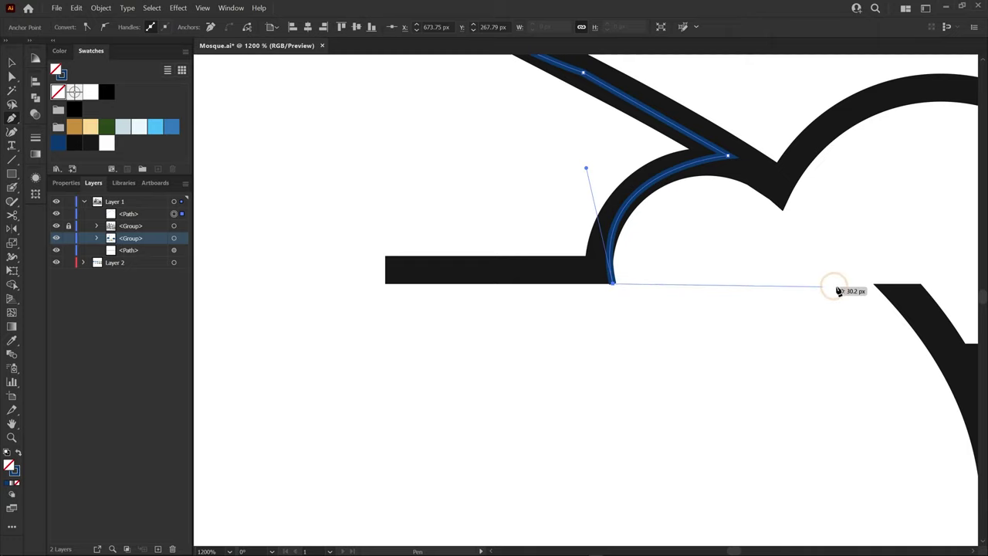
click(900, 283)
drag(926, 346, 529, 136)
drag(606, 307, 594, 392)
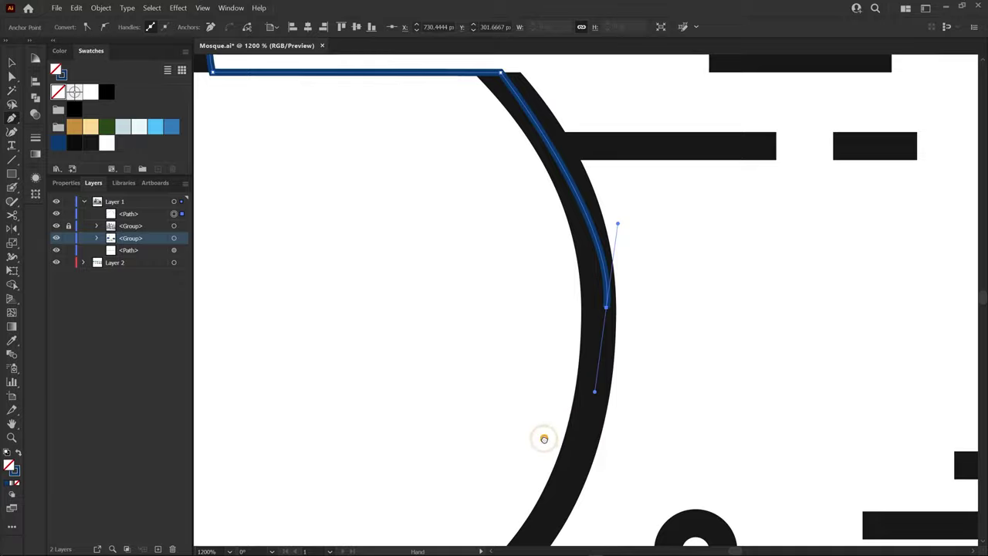
mouse_move(544, 438)
mouse_down()
mouse_move(502, 410)
mouse_move(463, 434)
mouse_move(596, 373)
mouse_move(750, 238)
mouse_up()
scroll(502, 410, down, 2)
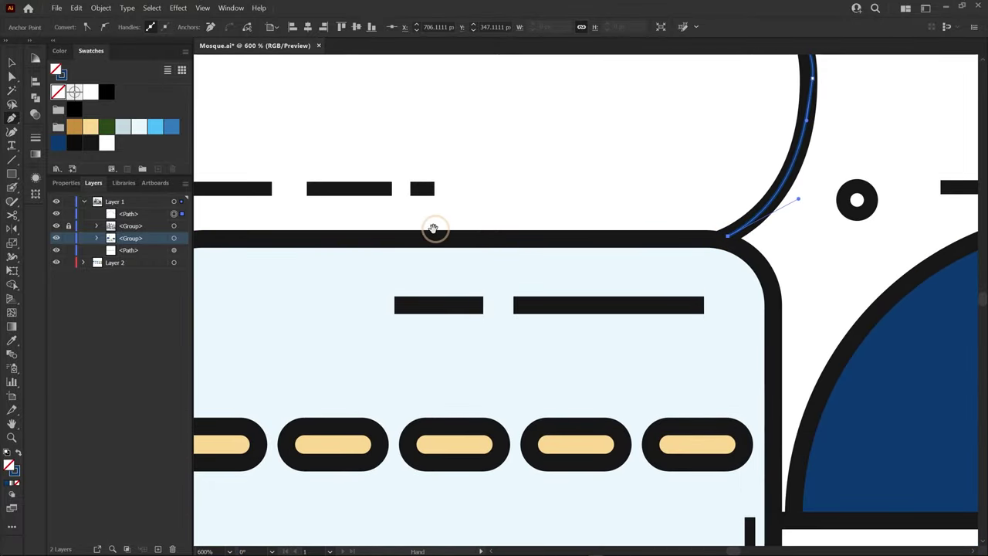
drag(434, 228, 771, 232)
drag(518, 242, 569, 226)
drag(721, 172, 428, 349)
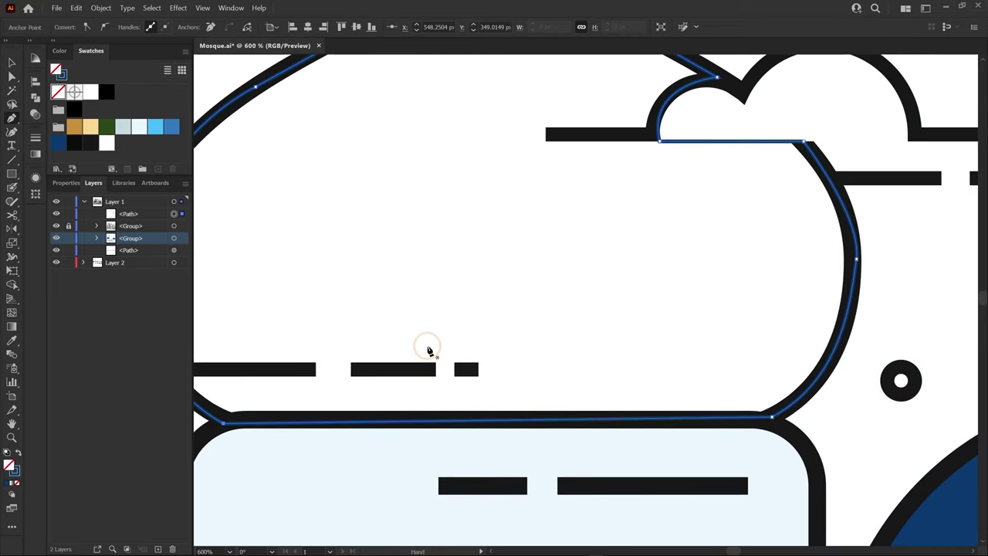
scroll(428, 349, down, 3)
Make the dome trace a solid navy fill sent behind the black outlines
key(shift+x)
key(v)
scroll(628, 227, up, 4)
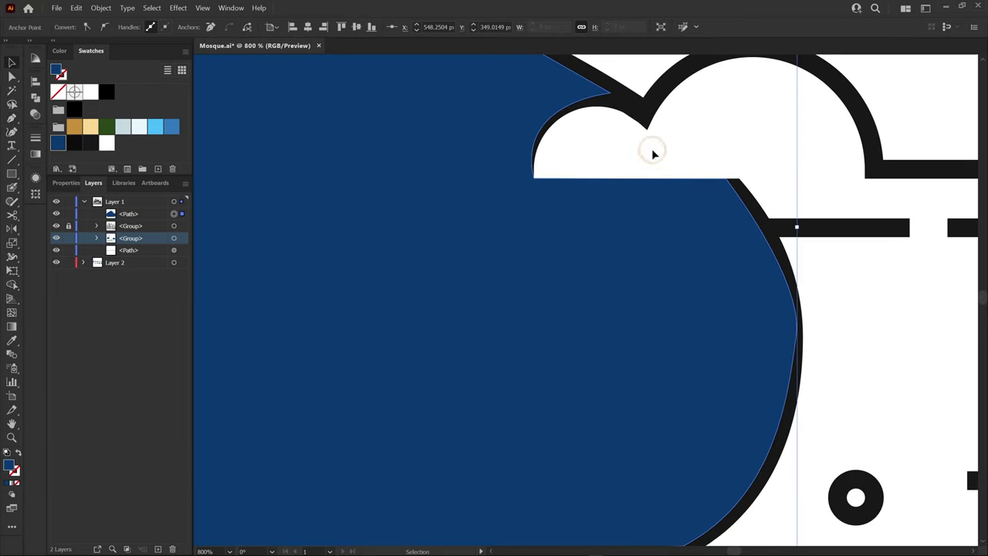
key(ctrl+shift+bracketleft)
click(760, 159)
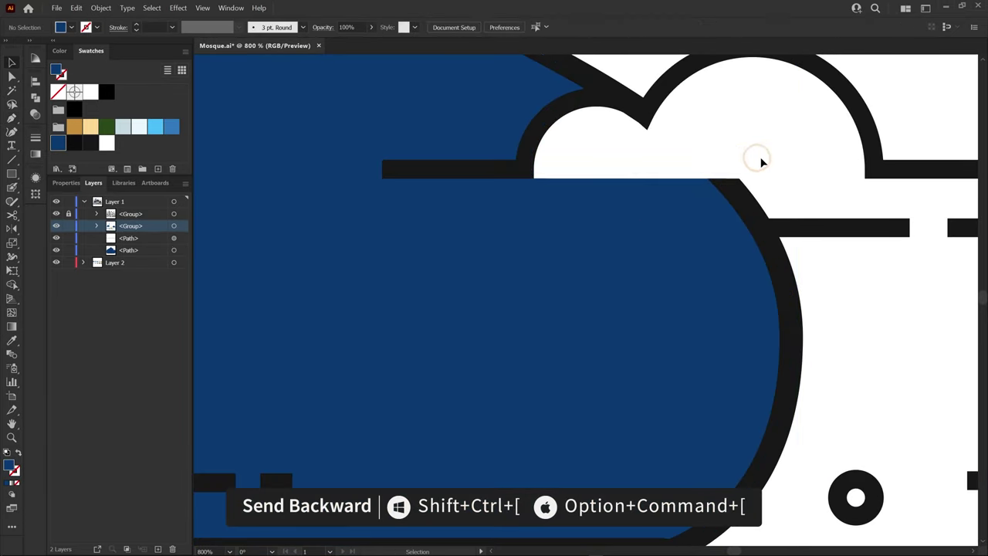
Begin a light-blue fill path from the cloud's right end down to its base
scroll(824, 180, down, 5)
scroll(640, 291, up, 1)
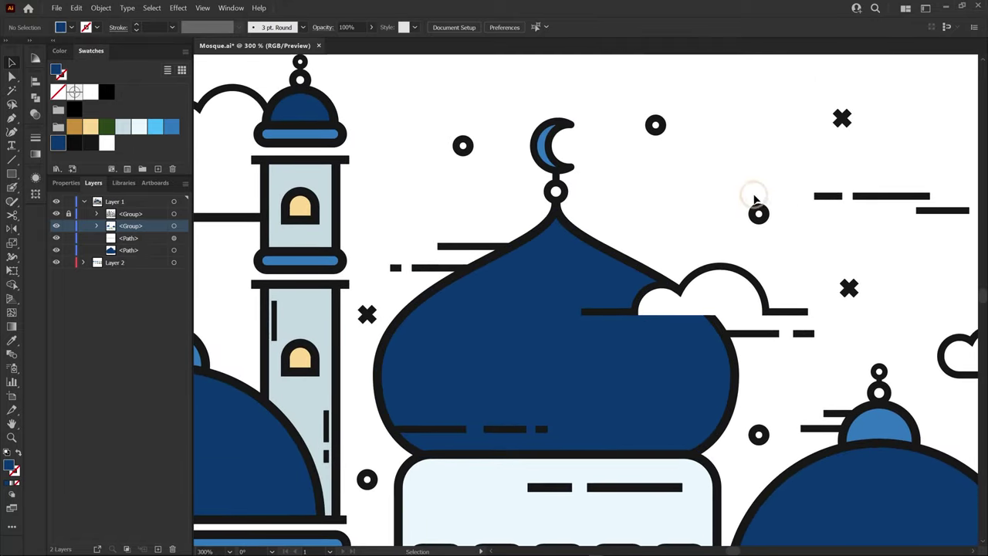
scroll(545, 213, down, 1)
scroll(553, 247, right, 2)
scroll(568, 292, up, 4)
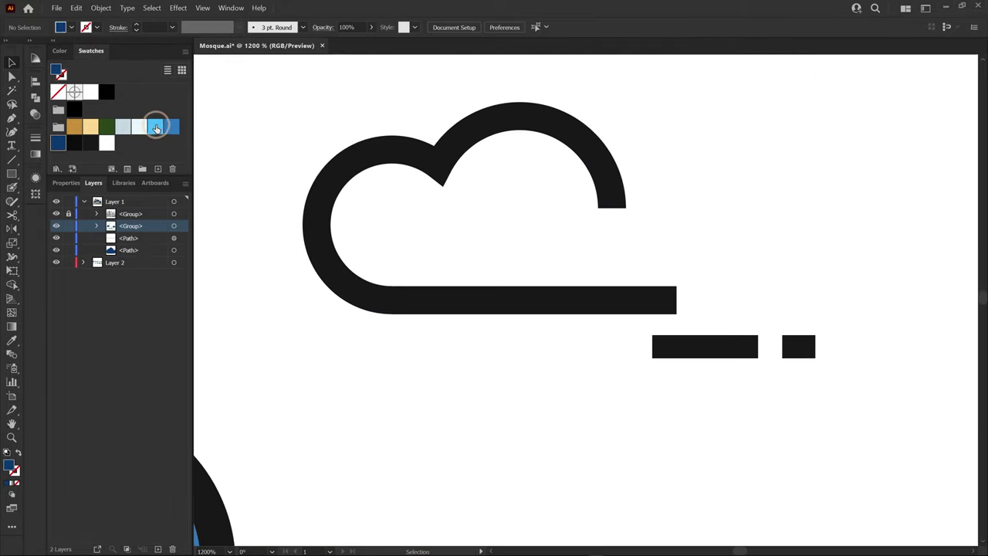
click(626, 207)
click(627, 296)
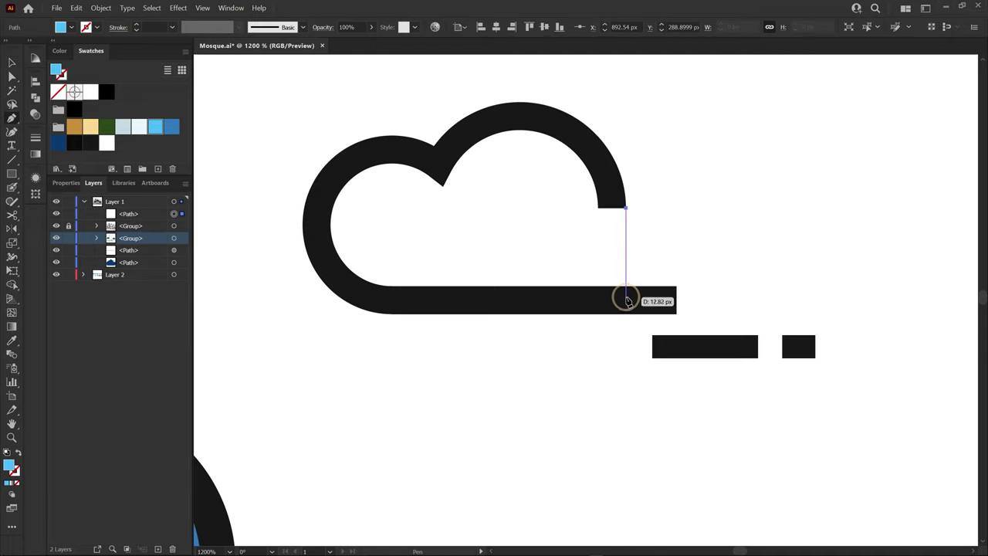
Pen-trace a shape around the inside of the small cloud near the right-hand dome
click(371, 297)
drag(323, 250, 317, 220)
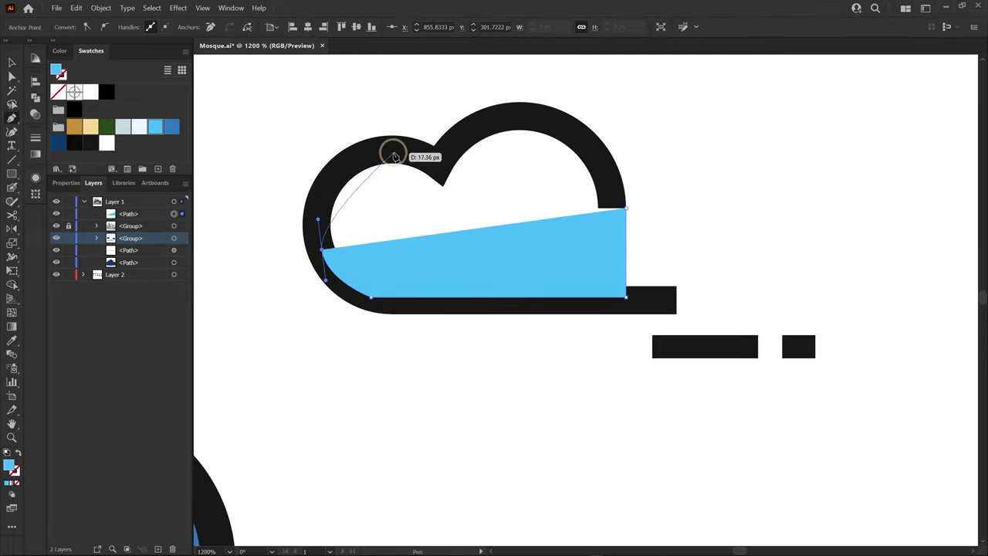
drag(394, 154, 474, 167)
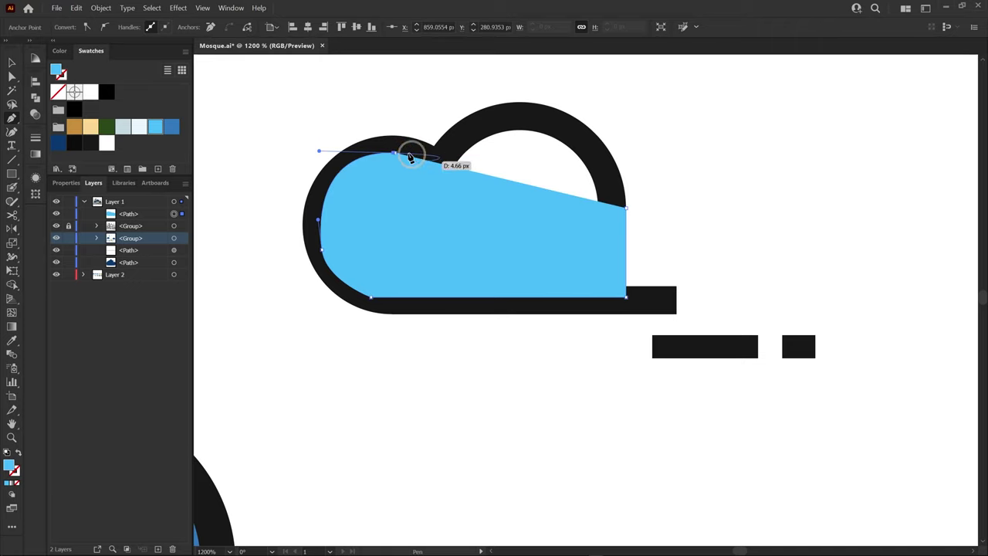
click(394, 152)
click(438, 166)
key(shift+x)
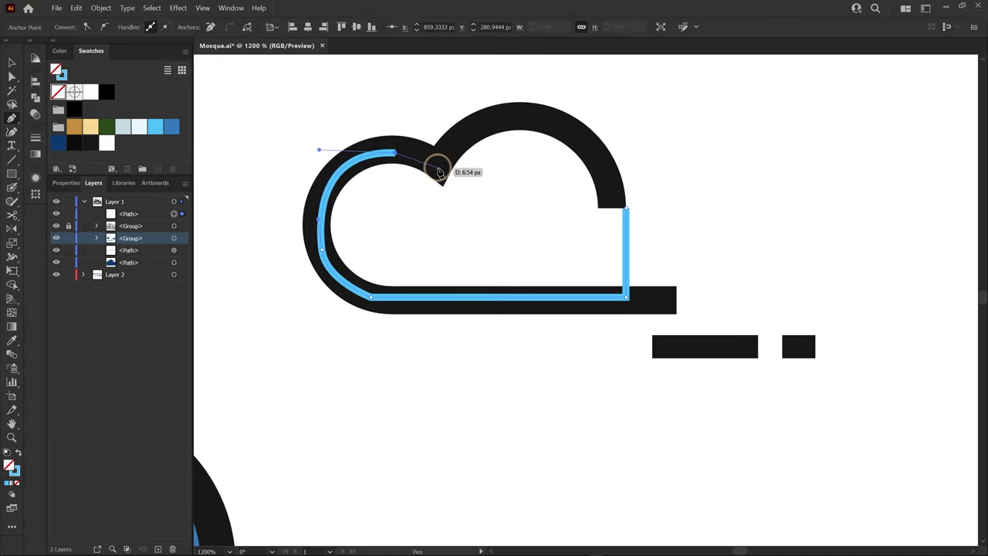
drag(489, 123, 516, 120)
drag(623, 208, 656, 288)
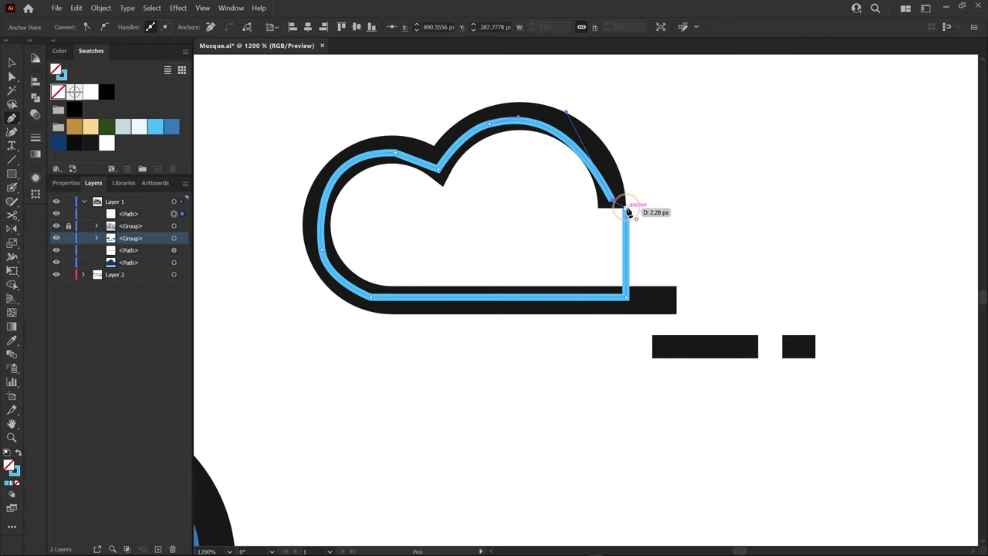
Give the traced cloud a light-blue fill and send it behind the black outline
key(v)
key(shift+x)
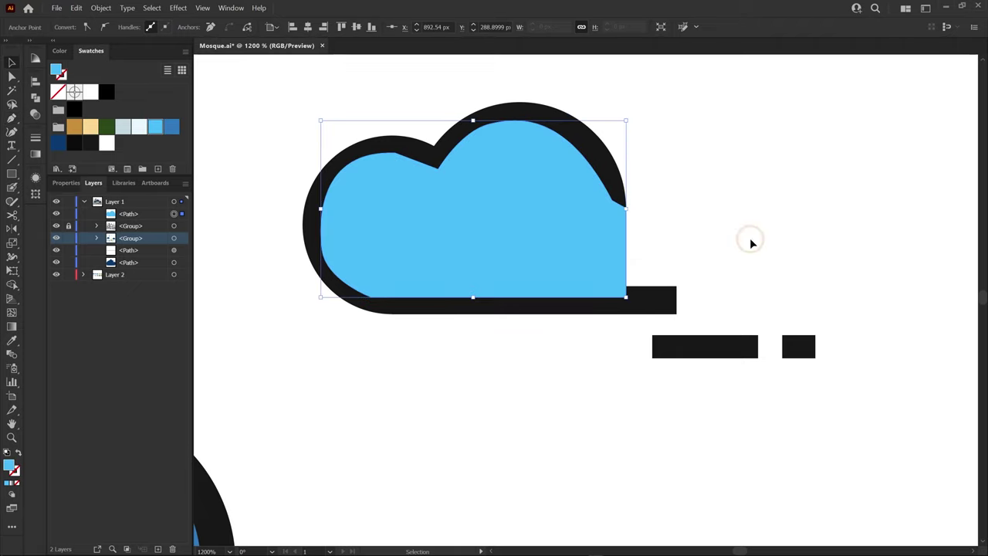
click(491, 206)
key(ctrl+shift+bracketleft)
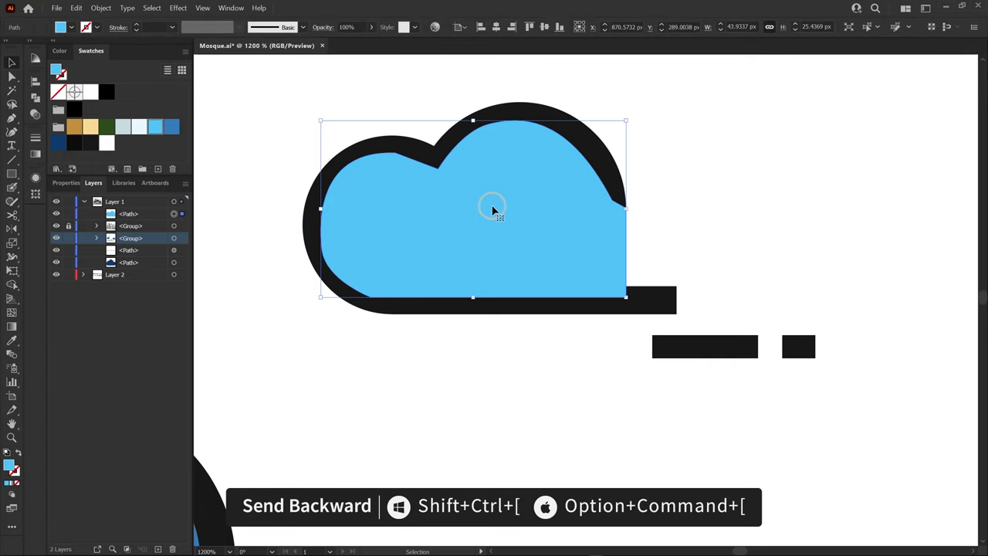
key(ctrl+shift+bracketleft)
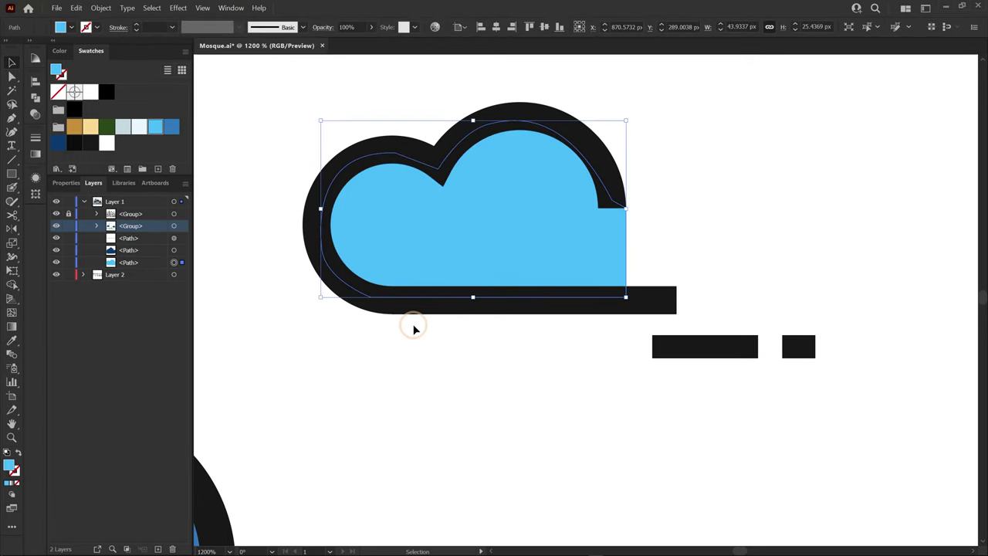
click(397, 354)
scroll(397, 351, down, 3)
scroll(588, 322, down, 5)
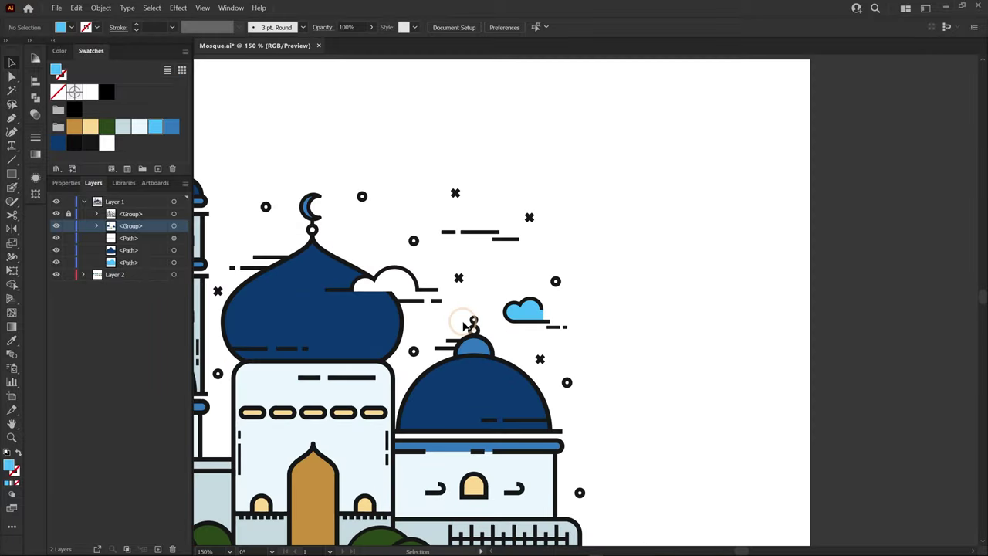
Duplicate the light-blue cloud fill, mirror it, and fit it inside the other cloud beside the minaret
mouse_move(899, 324)
mouse_down()
mouse_move(423, 275)
mouse_move(459, 270)
mouse_up()
alt+scroll(423, 274, up, 10)
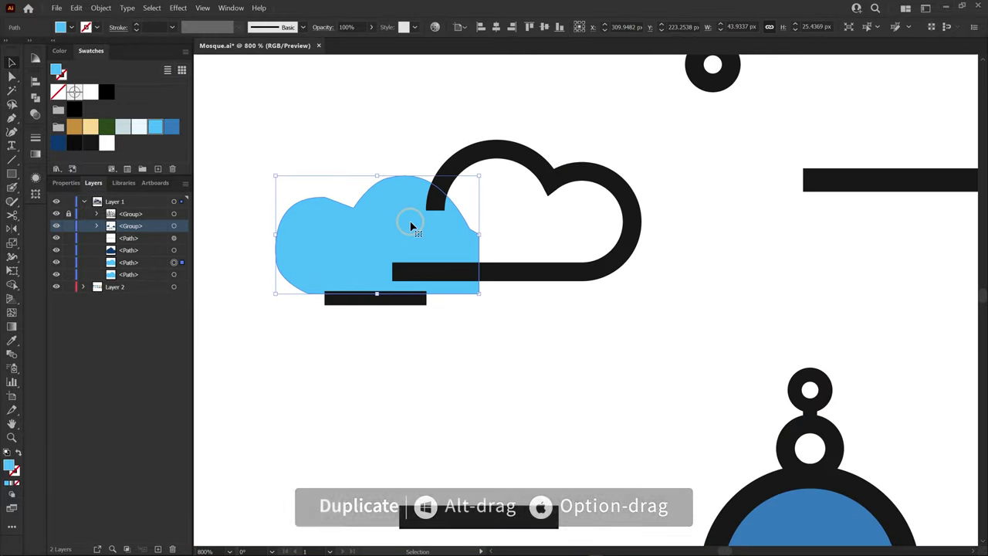
key(o)
drag(313, 223, 538, 214)
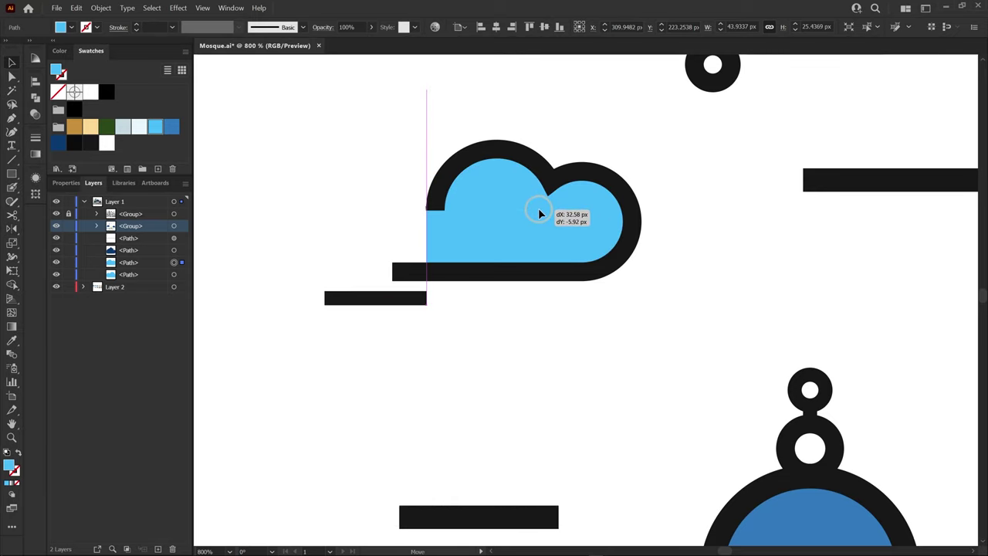
scroll(354, 176, up, 5)
drag(354, 176, 408, 202)
alt+scroll(352, 186, up, 6)
alt+scroll(408, 202, down, 6)
alt+scroll(523, 181, down, 4)
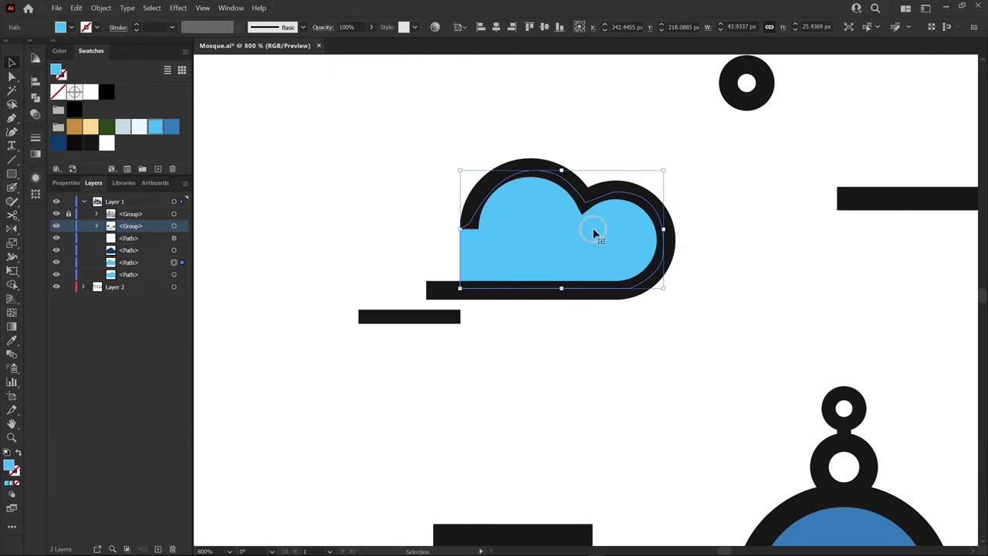
click(838, 287)
scroll(837, 286, right, 5)
alt+scroll(469, 214, down, 3)
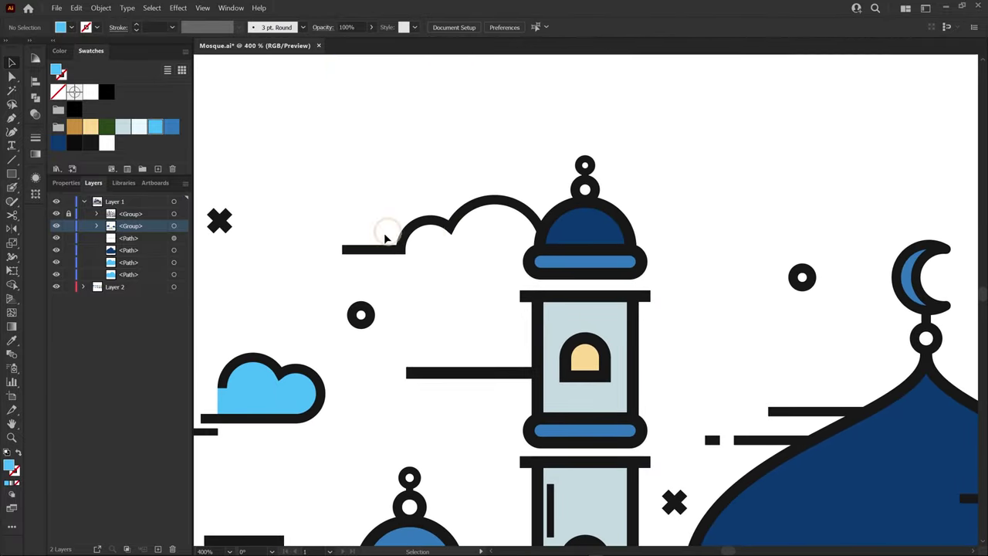
alt+scroll(439, 260, up, 3)
Trace a light-blue fill for the upper cloud and send it behind its outline
click(363, 248)
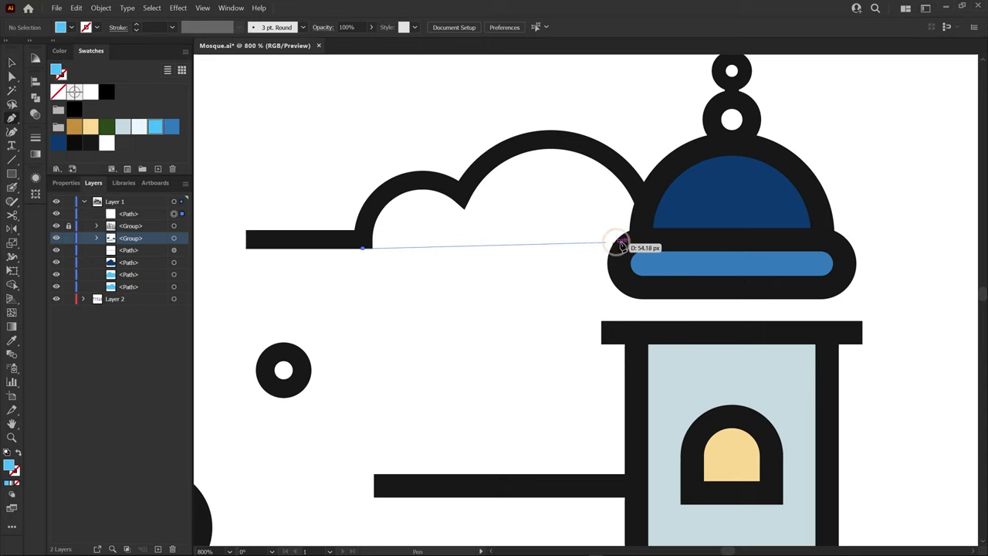
click(624, 248)
click(645, 214)
click(633, 182)
drag(543, 142, 481, 154)
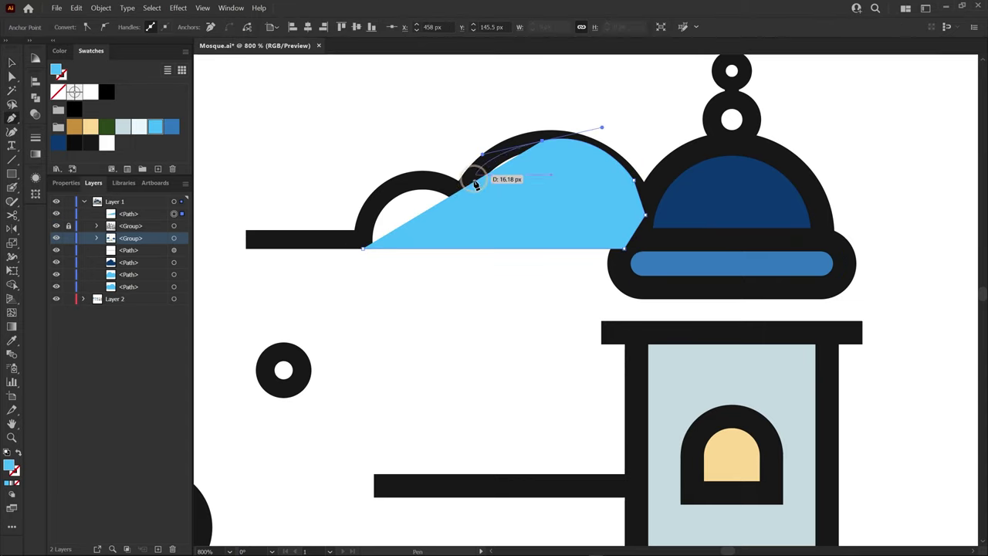
click(364, 246)
key(v)
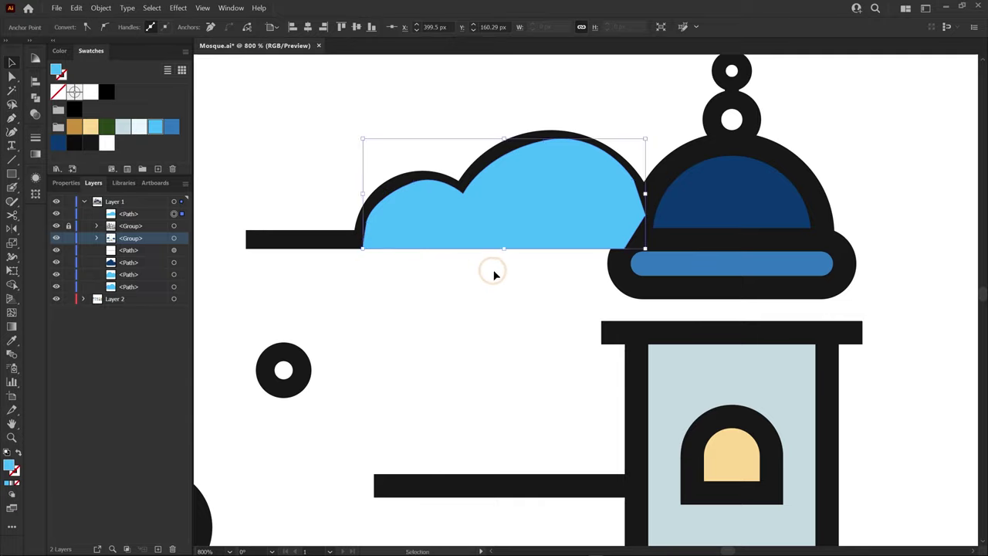
key(ctrl+bracketleft)
click(494, 276)
scroll(494, 276, down, 5)
Draw a medium-blue band across the top of the central tower, curving under the dome
scroll(461, 214, up, 1)
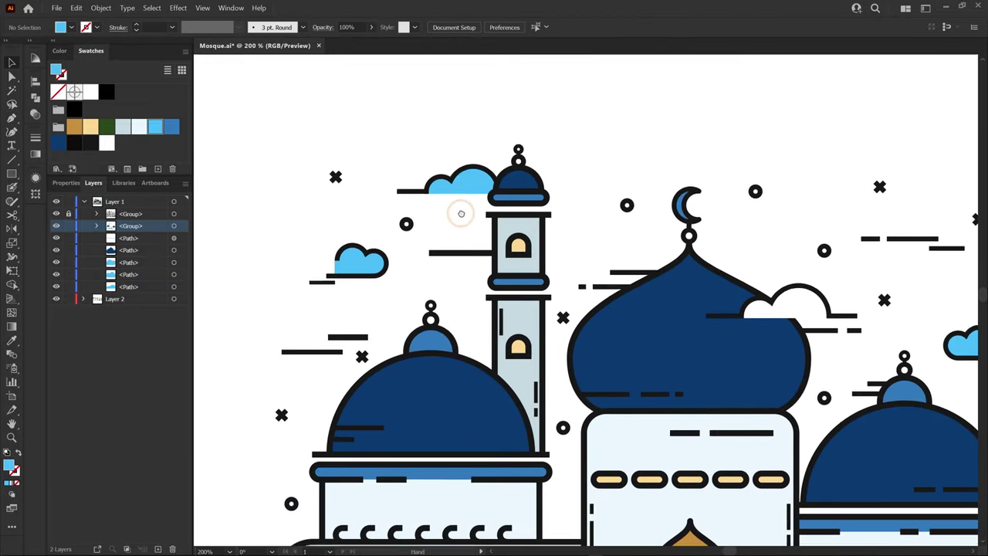
scroll(615, 283, up, 1)
scroll(639, 267, up, 1)
scroll(639, 266, up, 1)
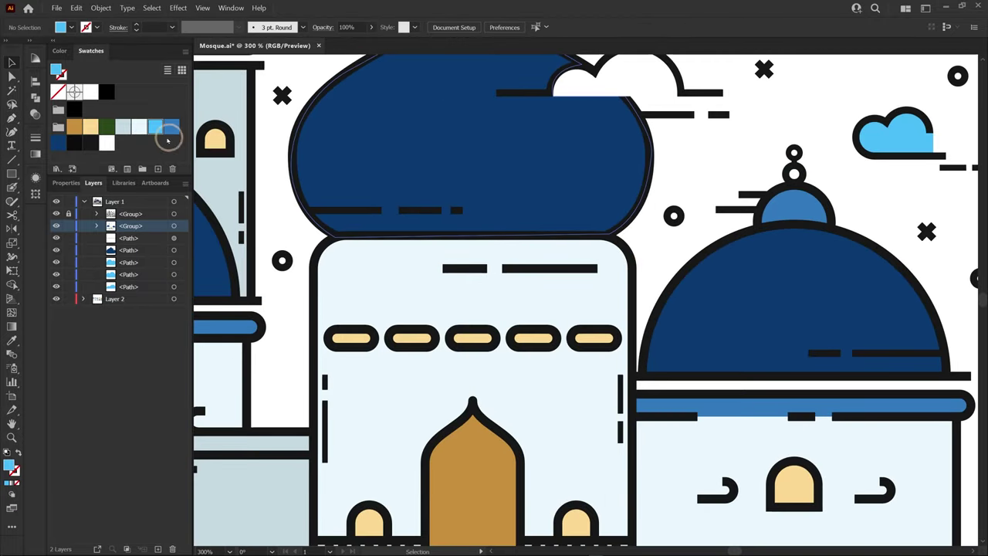
click(170, 127)
key(p)
click(631, 269)
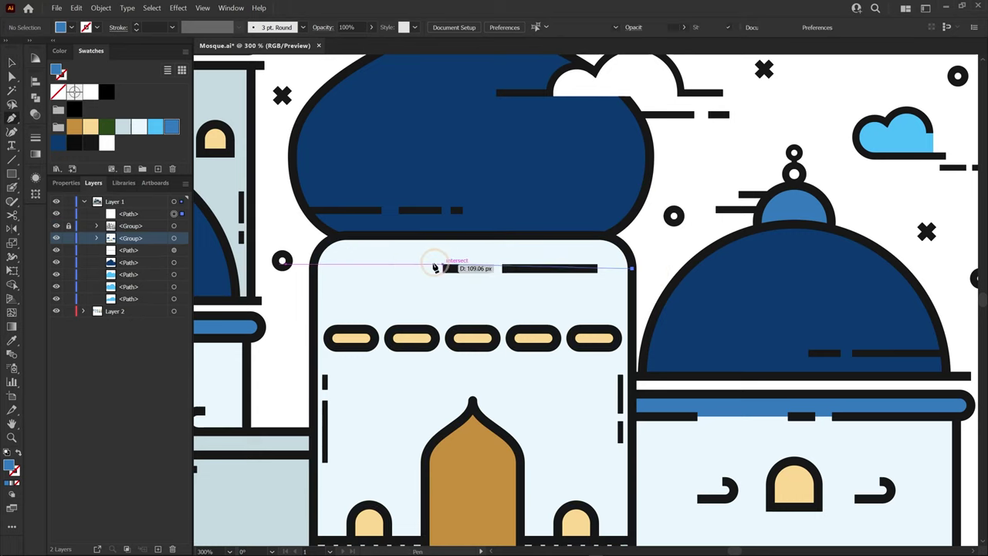
click(315, 268)
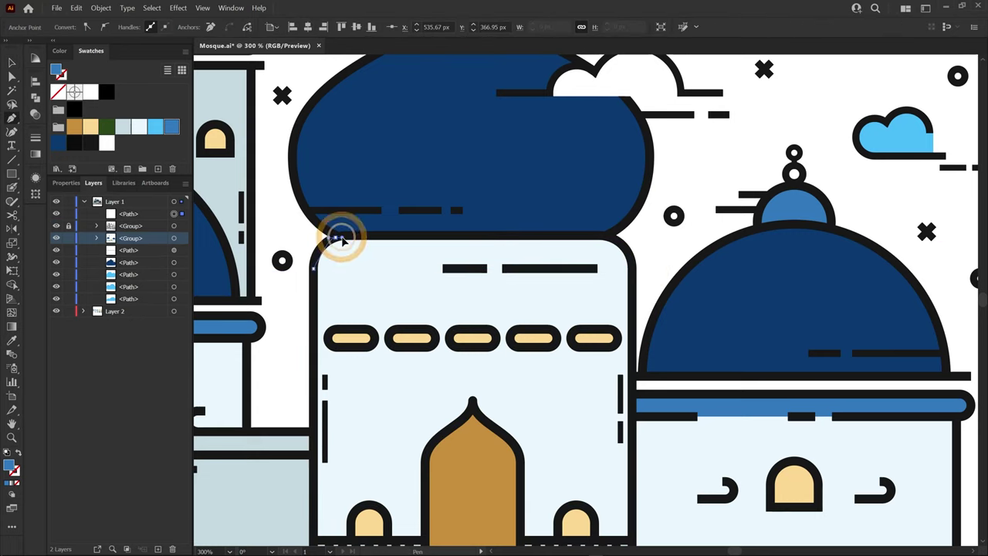
drag(315, 240, 354, 232)
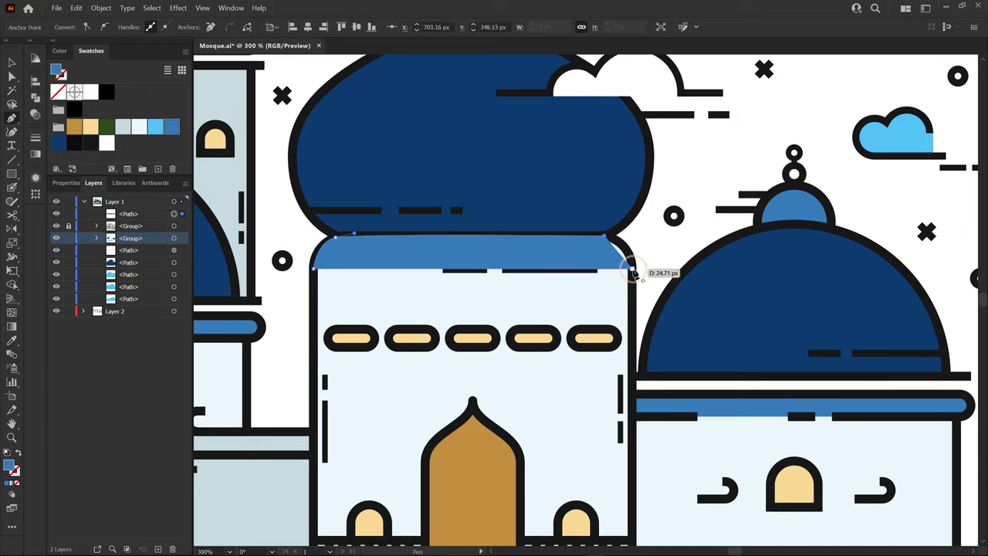
key(v)
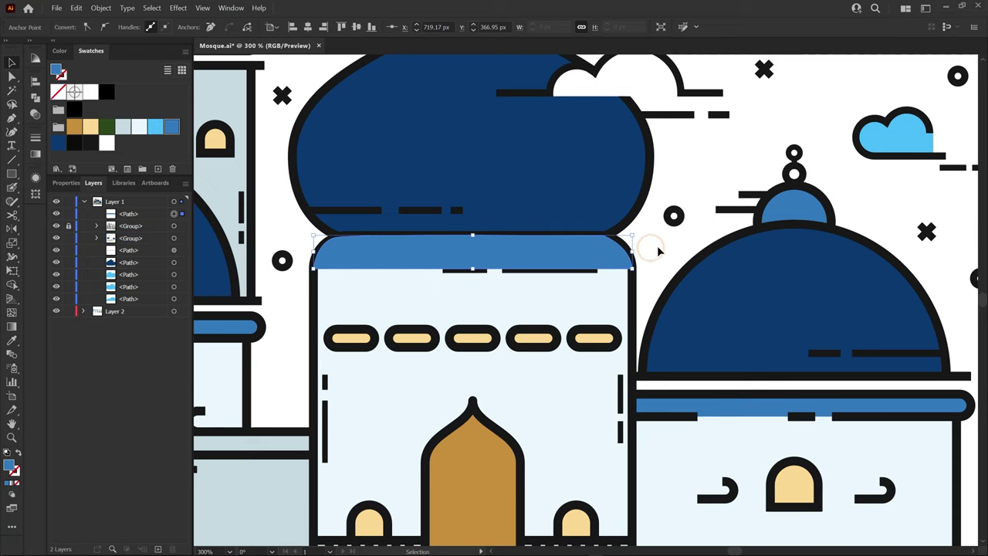
Cut the blue band to the clipboard and ungroup the mosque artwork
key(ctrl+x)
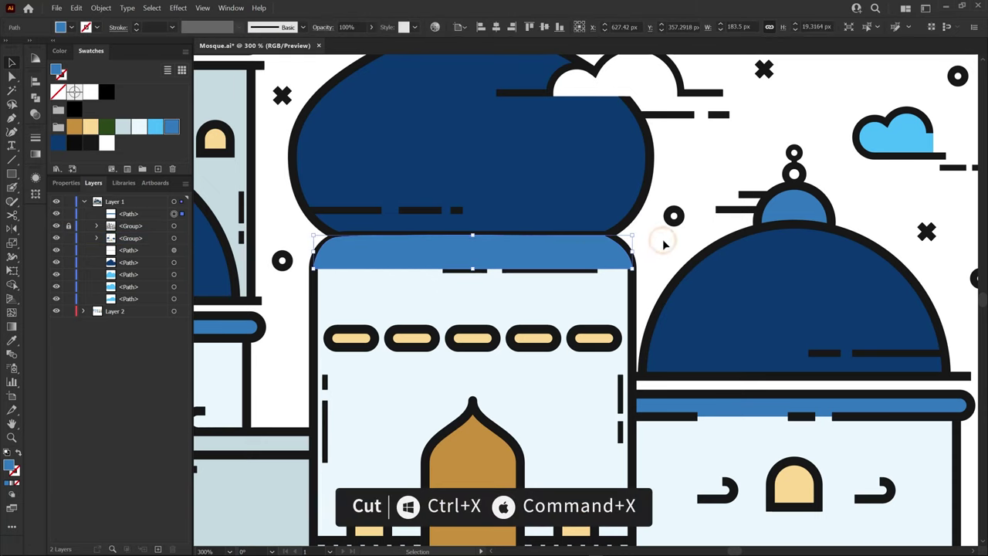
key(ctrl+x)
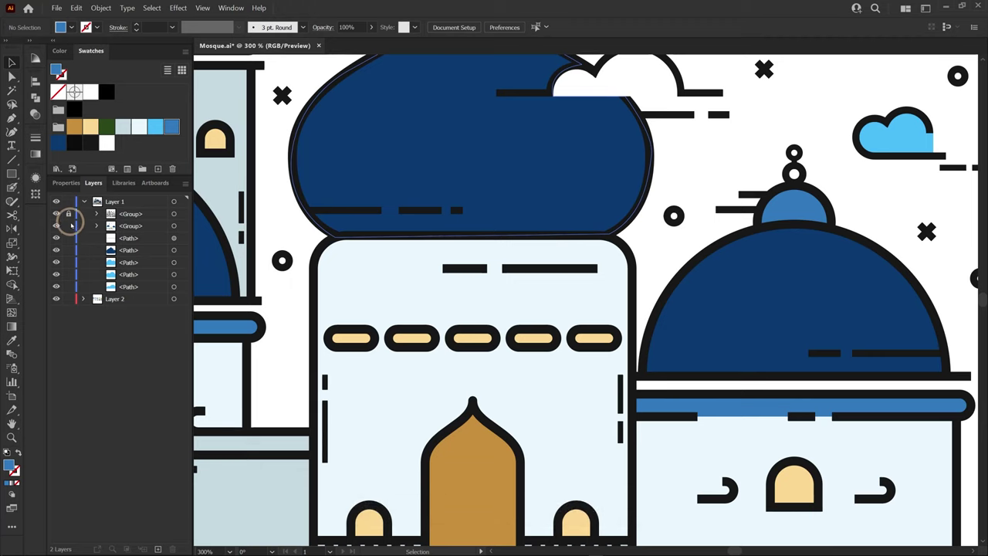
click(174, 225)
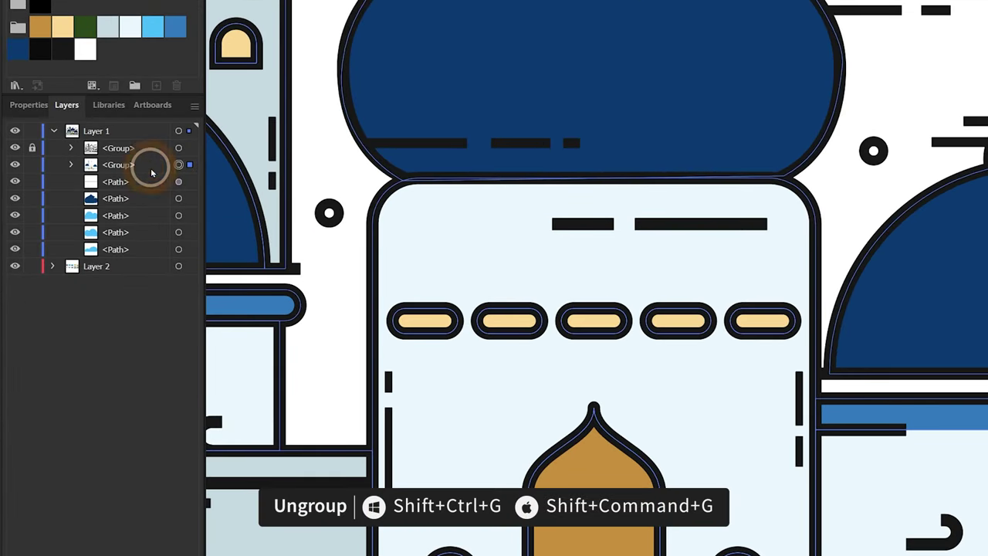
right_click(640, 266)
click(683, 311)
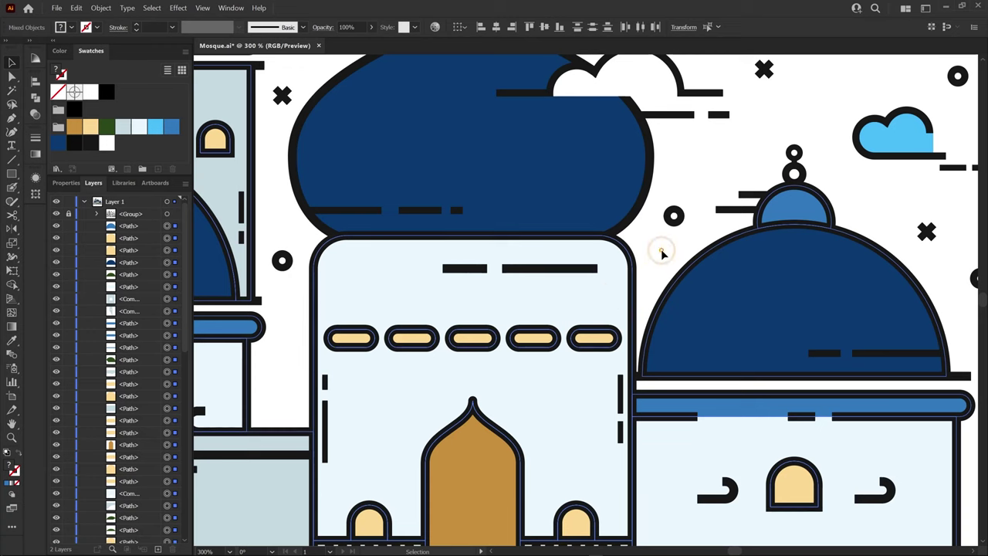
click(661, 252)
Paste the blue band in front of the light-blue central tower body
click(472, 296)
key(ctrl+f)
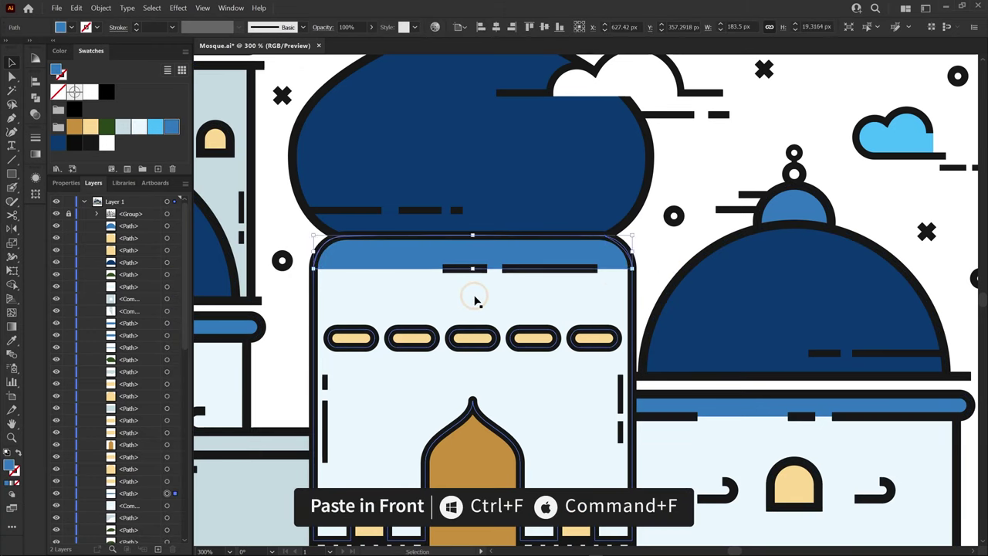
click(658, 254)
key(ctrl+1)
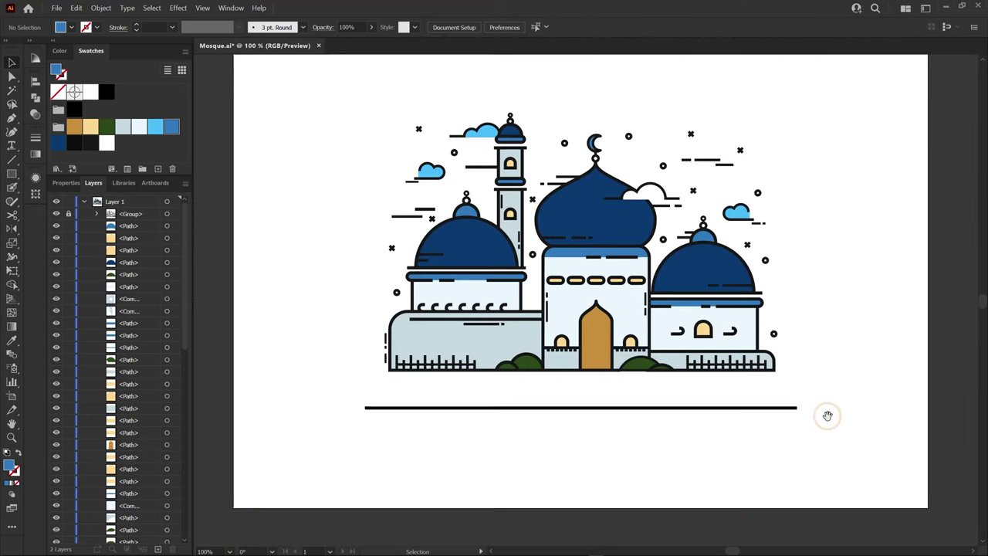
Select all the mosque artwork and group it
drag(827, 416, 779, 443)
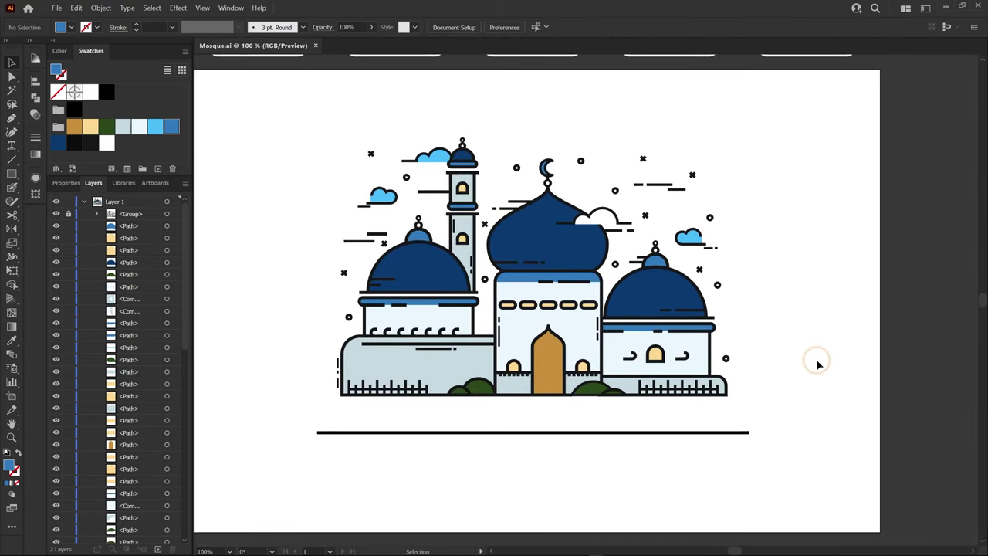
drag(387, 396, 284, 417)
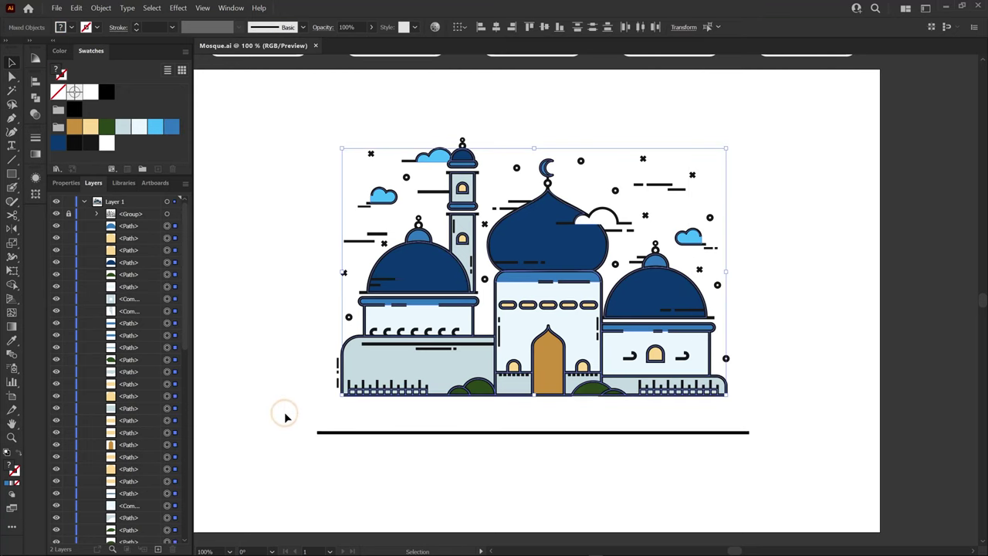
right_click(498, 221)
click(536, 302)
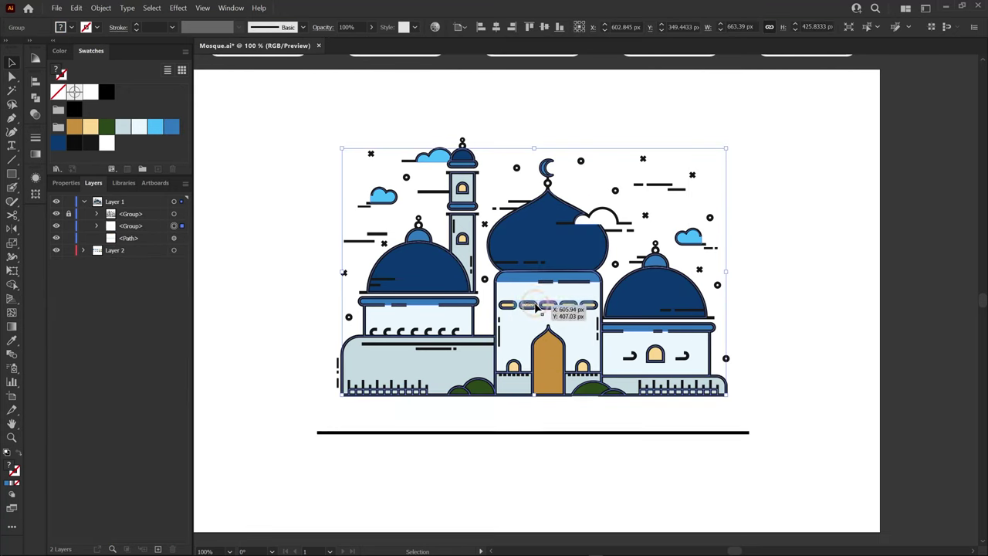
click(754, 272)
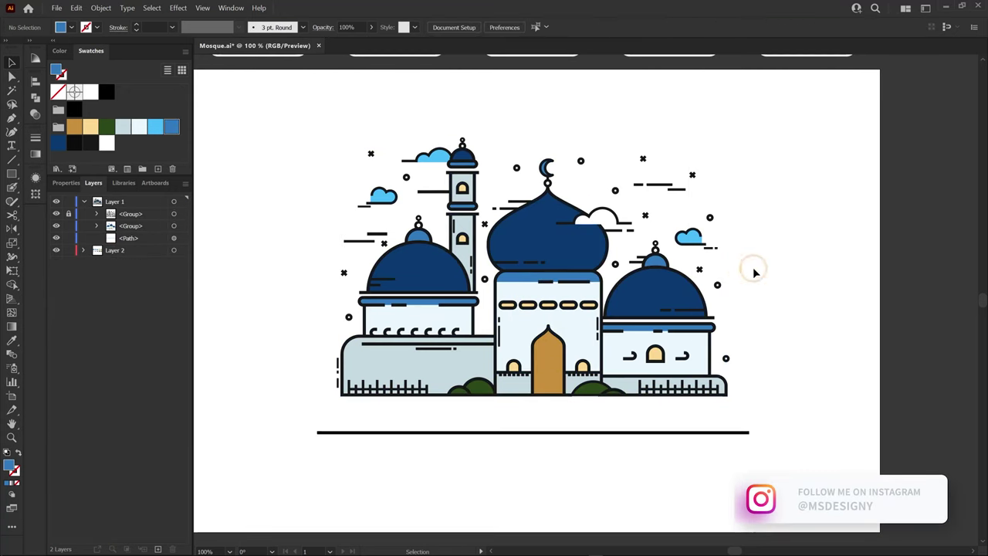
Unlock the top group, merge both mosque groups, and bottom-align them with the ground line
click(68, 215)
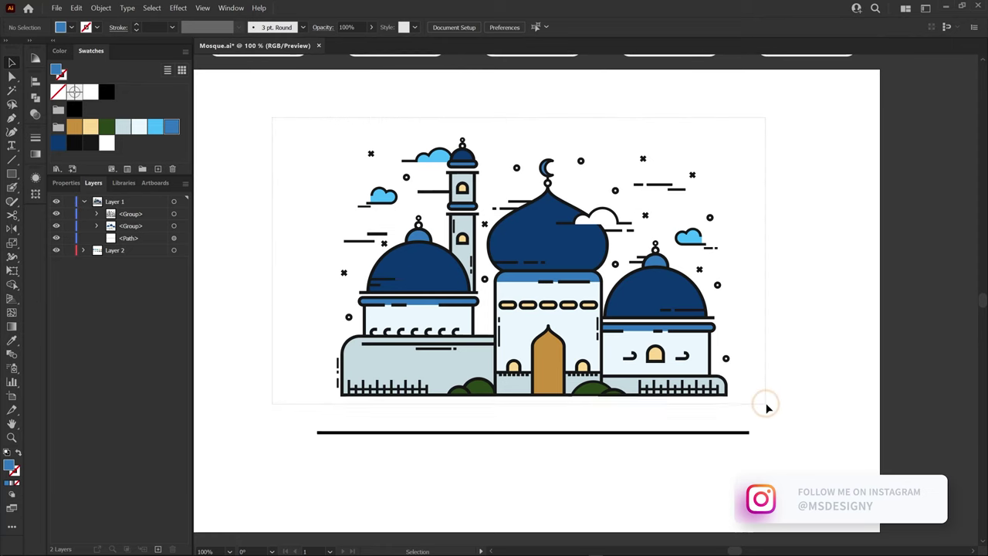
drag(766, 407, 651, 330)
right_click(543, 264)
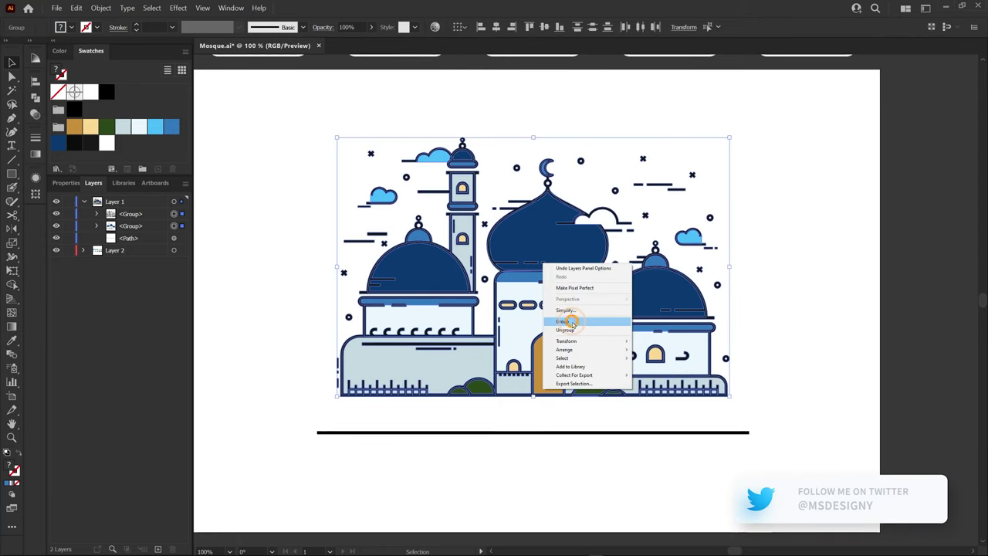
click(571, 321)
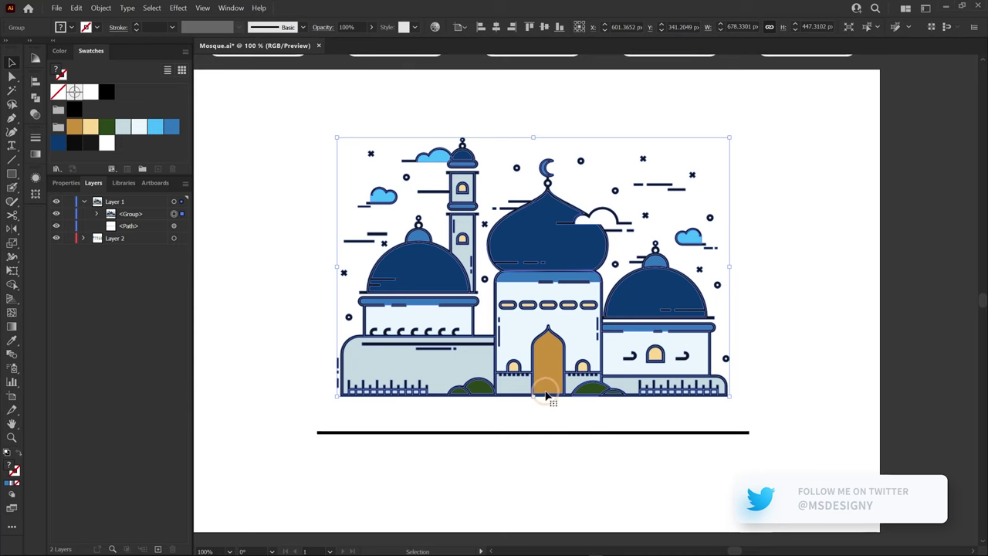
shift+click(547, 432)
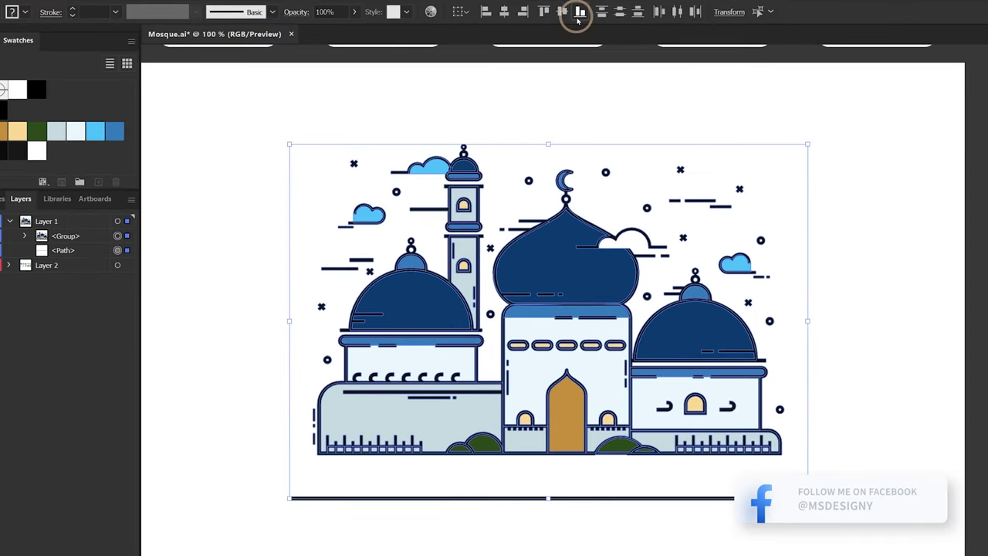
click(579, 14)
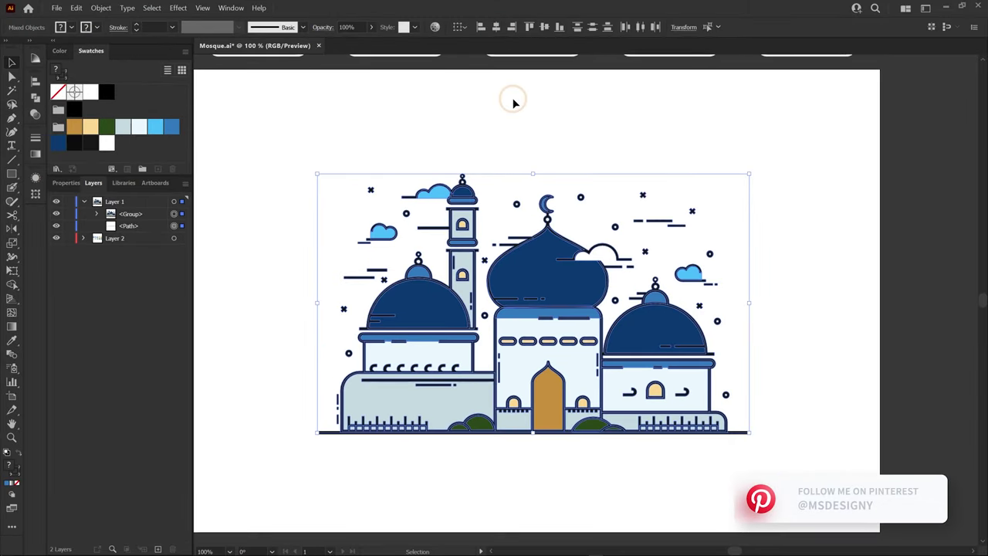
click(513, 101)
click(785, 188)
Expand the ground line's stroke into a solid filled shape via Object > Expand
scroll(741, 458, up, 4)
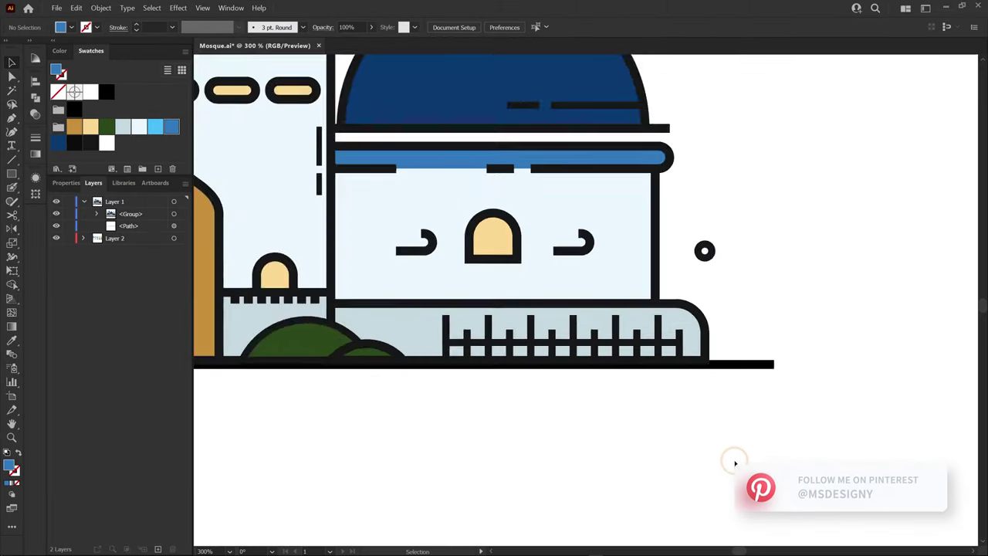
click(738, 335)
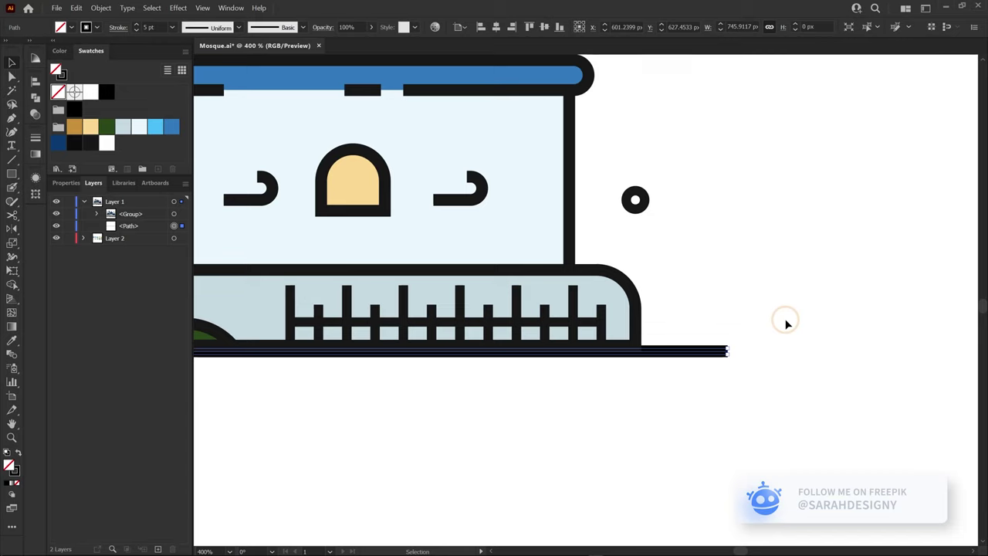
click(101, 8)
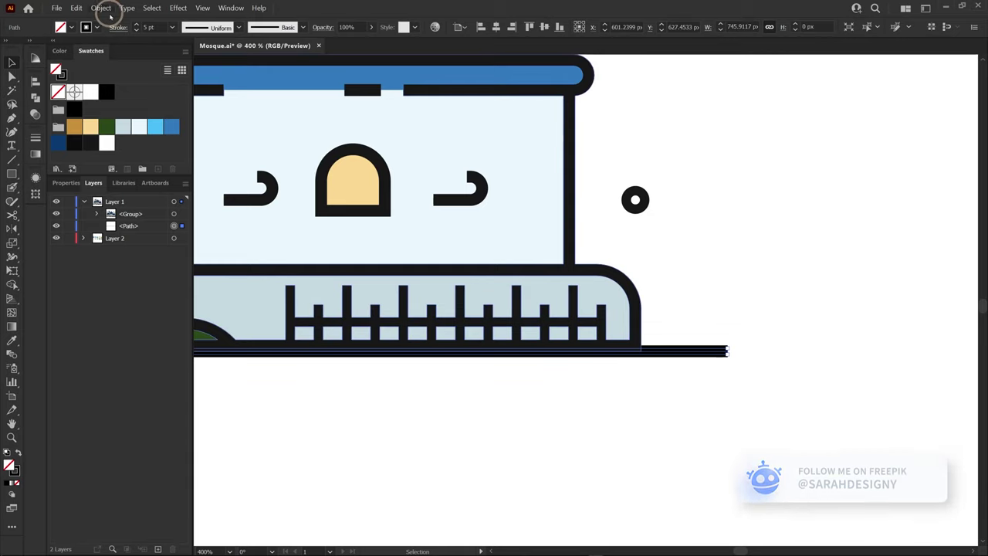
click(126, 110)
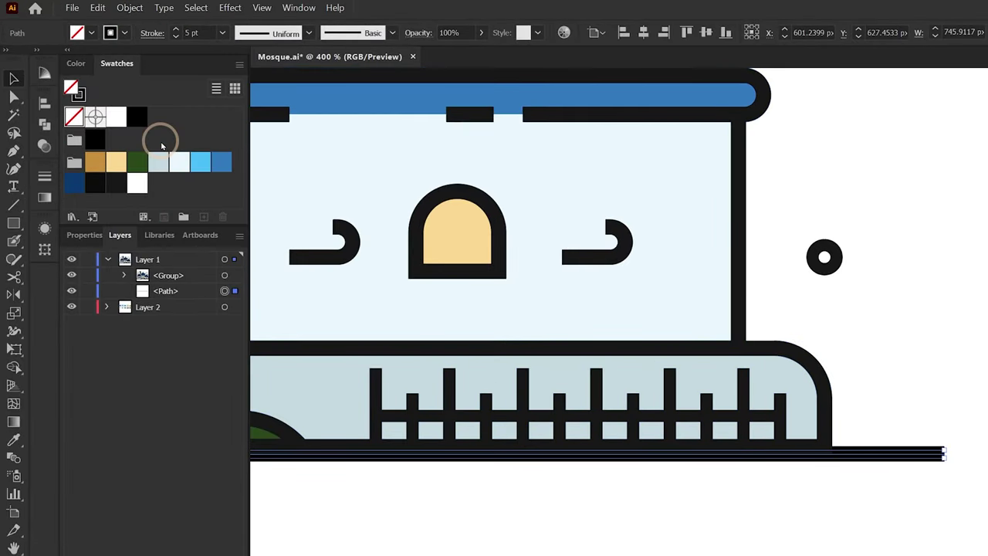
click(128, 9)
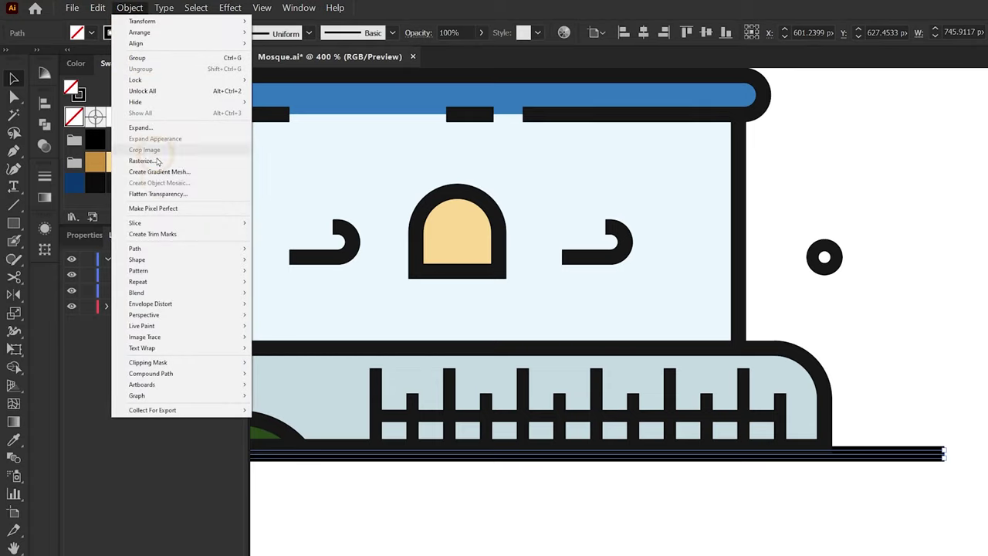
click(191, 126)
click(380, 469)
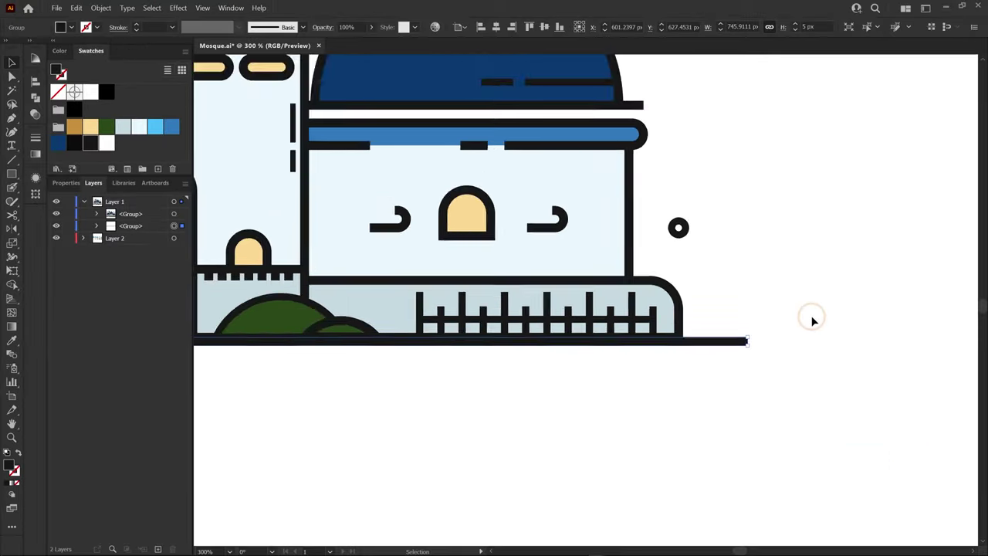
Fit the artboard in view, then group the mosque and ground line into one group
key(ctrl+0)
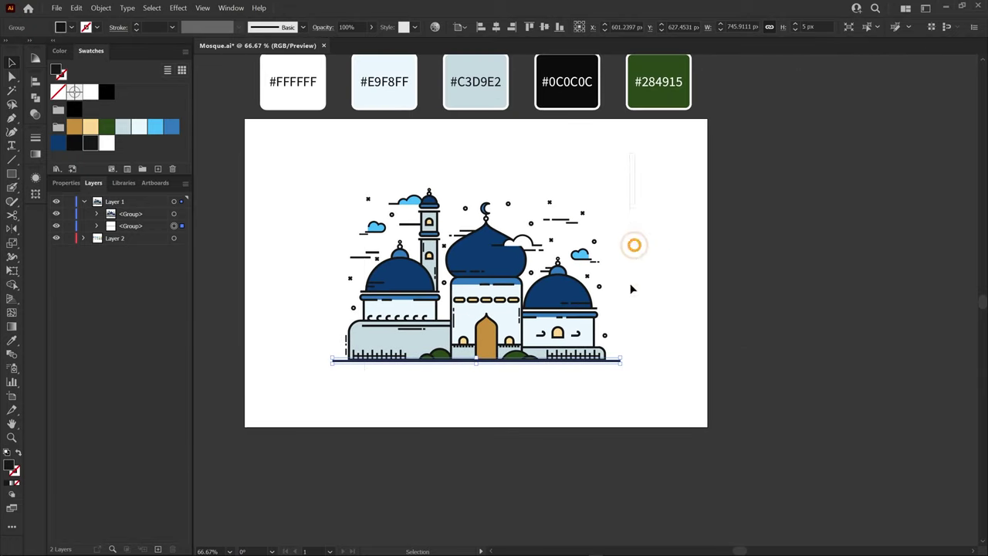
drag(632, 288, 422, 361)
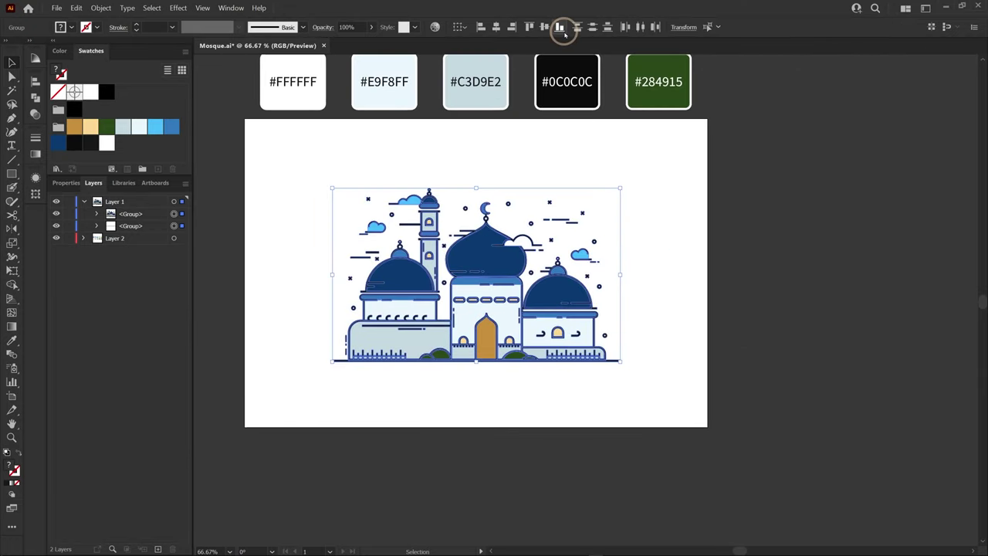
drag(687, 447, 347, 363)
right_click(476, 238)
click(529, 260)
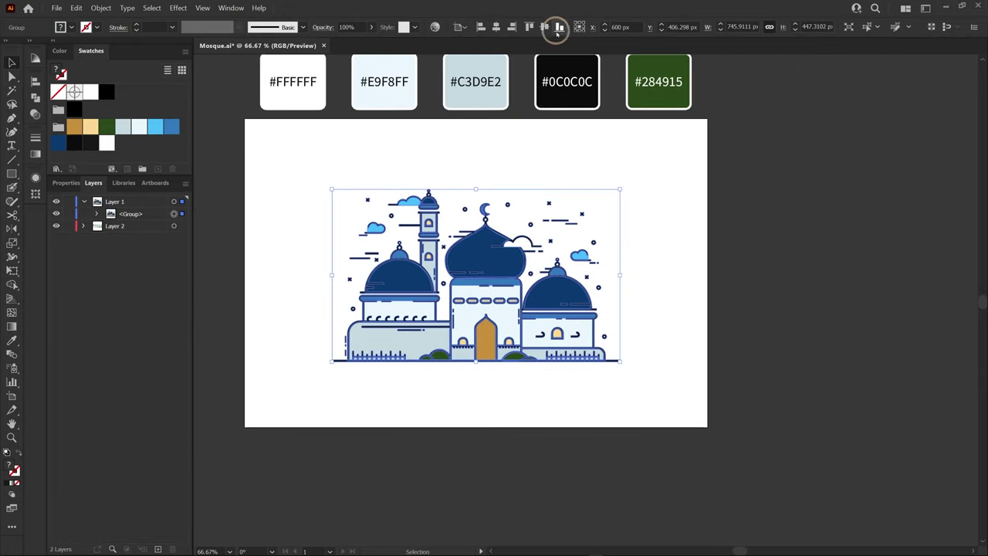